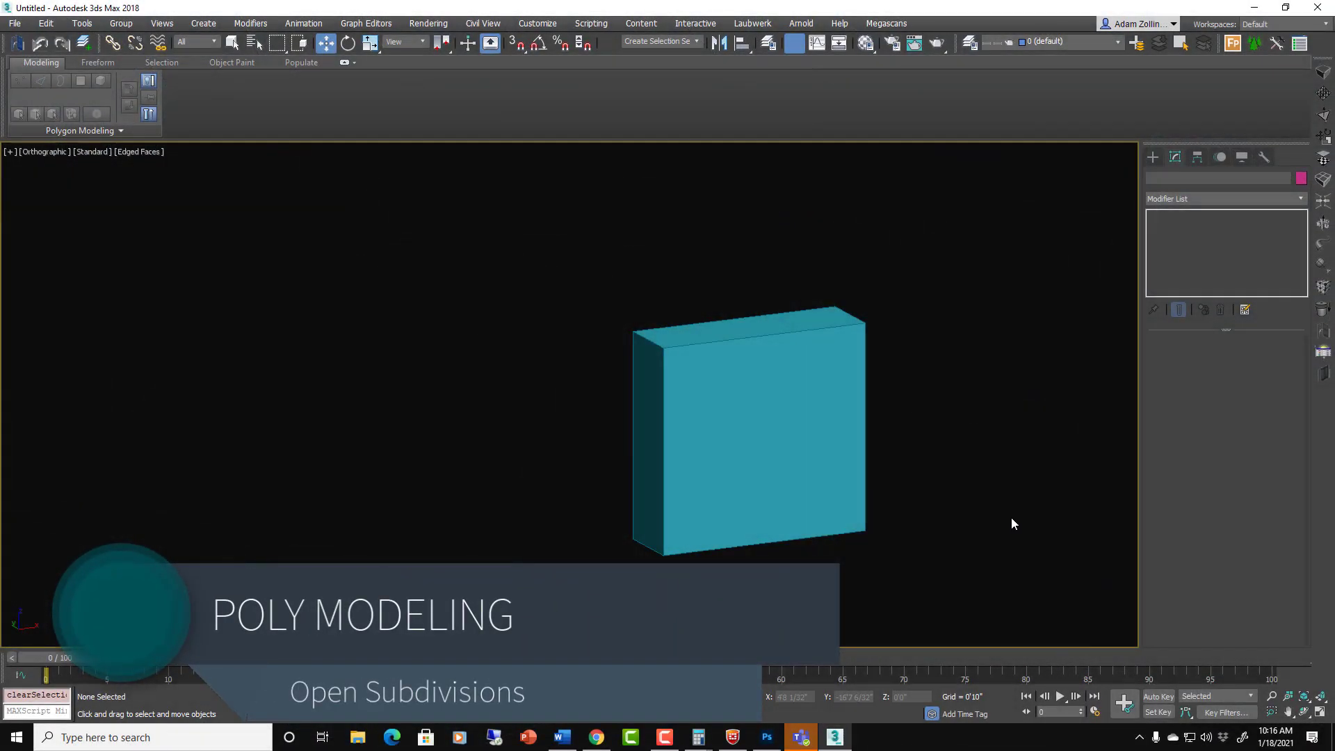
# Convert the extruded rectangle to an Editable Poly.
pyautogui.click(799, 431)
pyautogui.press('f')
pyautogui.press('z')
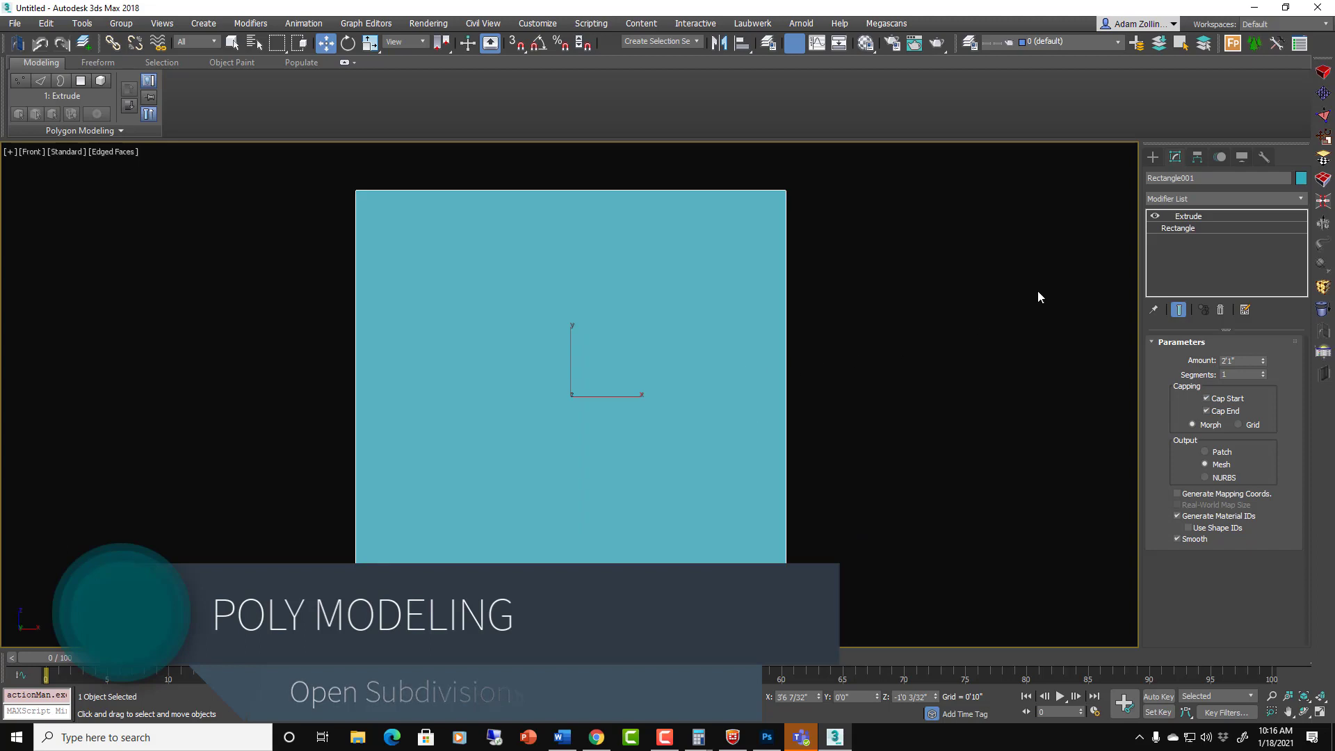
pyautogui.rightClick(631, 386)
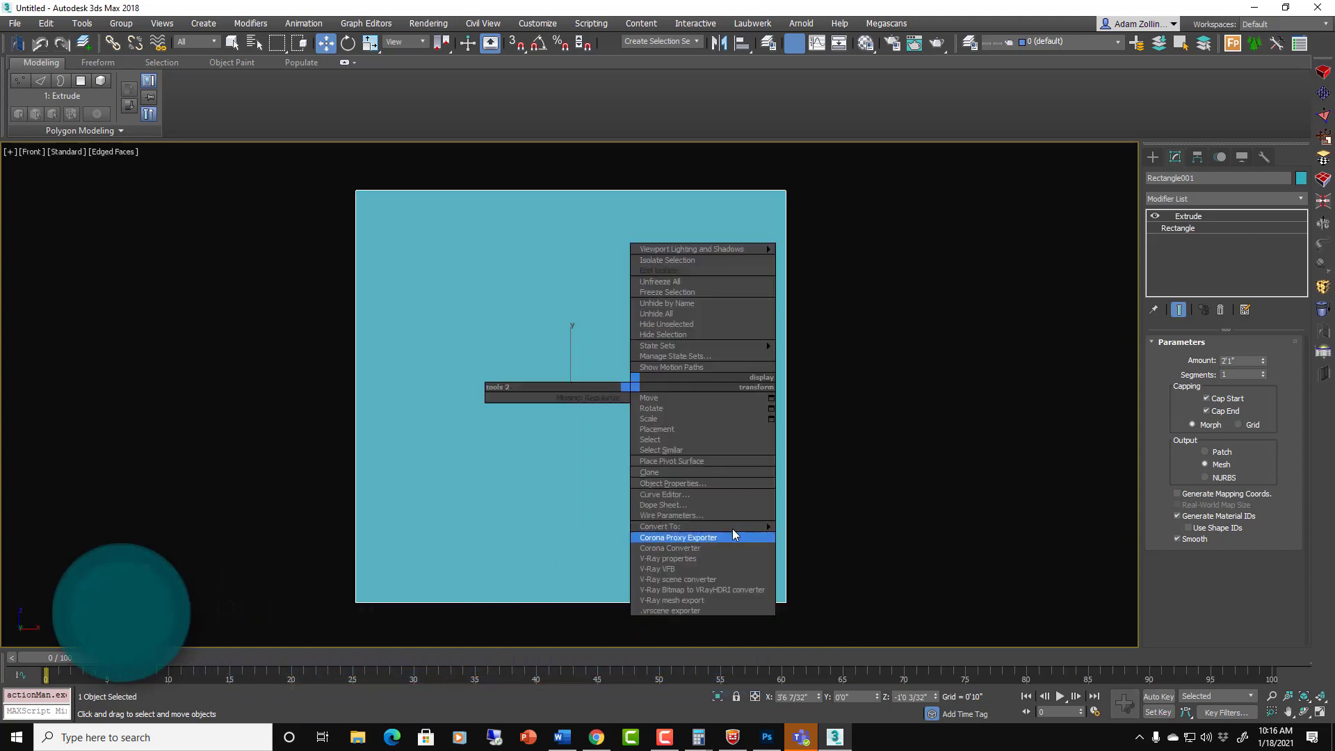
pyautogui.moveTo(732, 527)
pyautogui.click(820, 536)
pyautogui.scroll(-4, 790, 413)
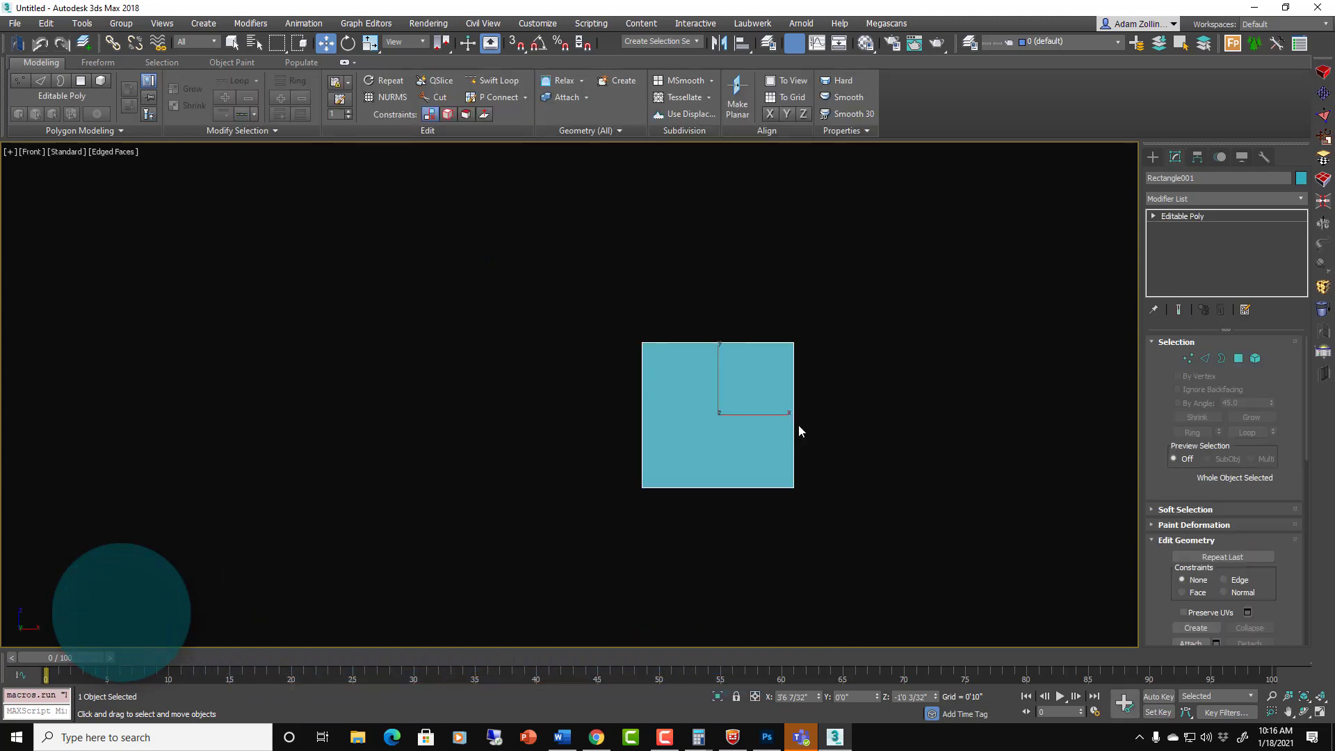
pyautogui.keyDown('alt'); pyautogui.moveTo(790, 414); pyautogui.dragTo(852, 436, button='middle'); pyautogui.keyUp('alt')
pyautogui.scroll(2, 852, 435)
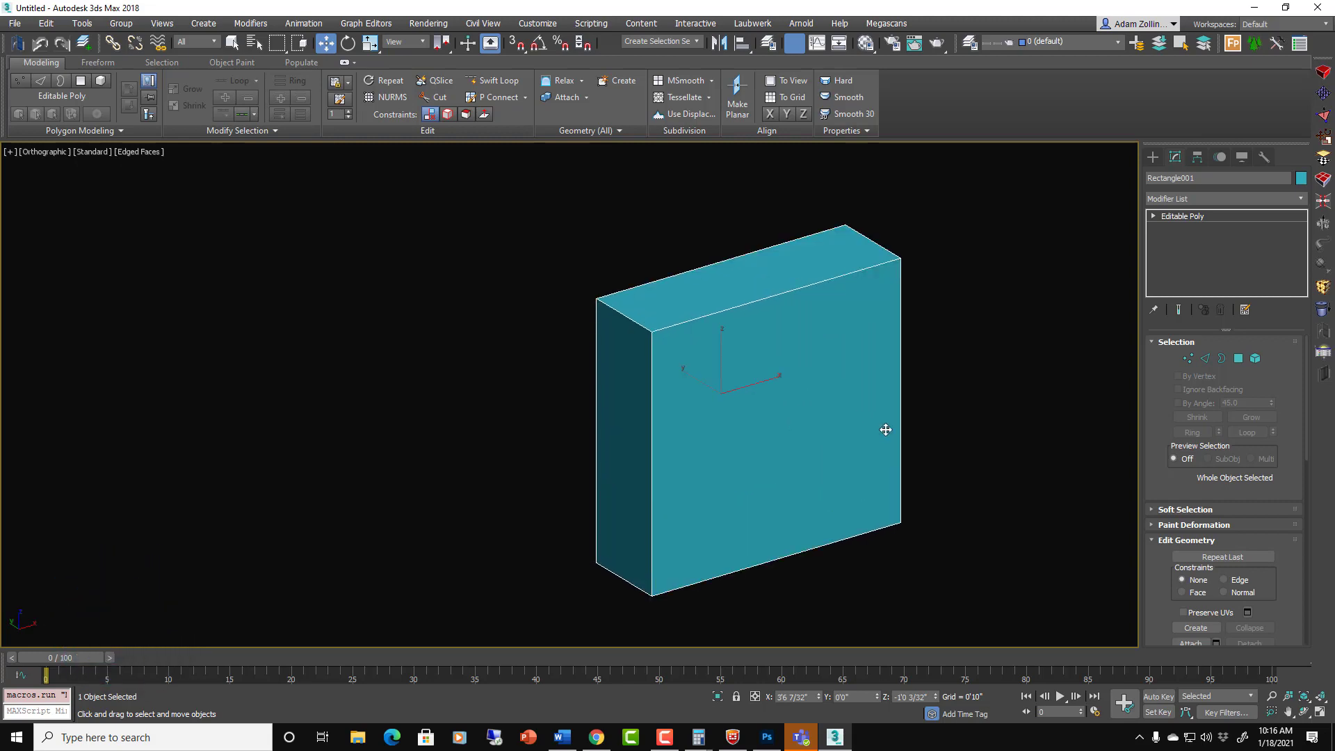
# Add an OpenSubdiv modifier to the box.
pyautogui.click(1301, 198)
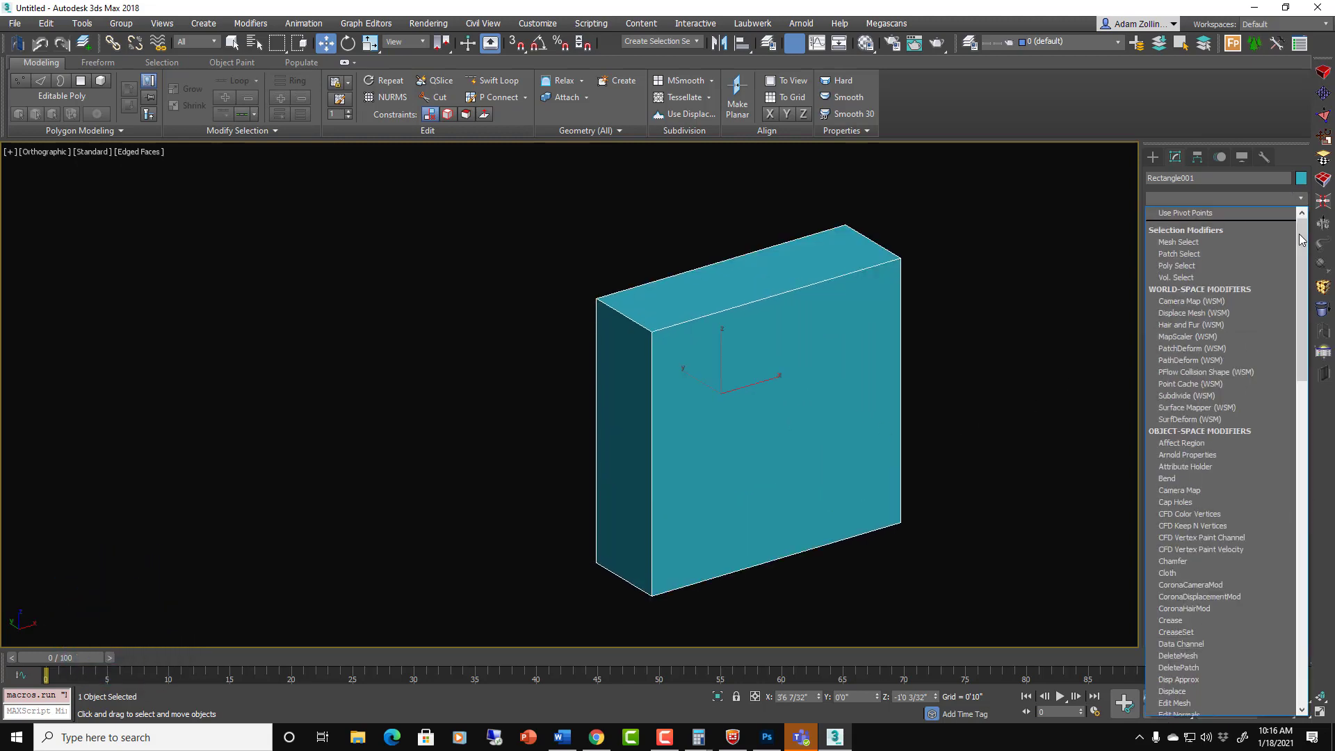
pyautogui.moveTo(1300, 240); pyautogui.dragTo(1321, 431)
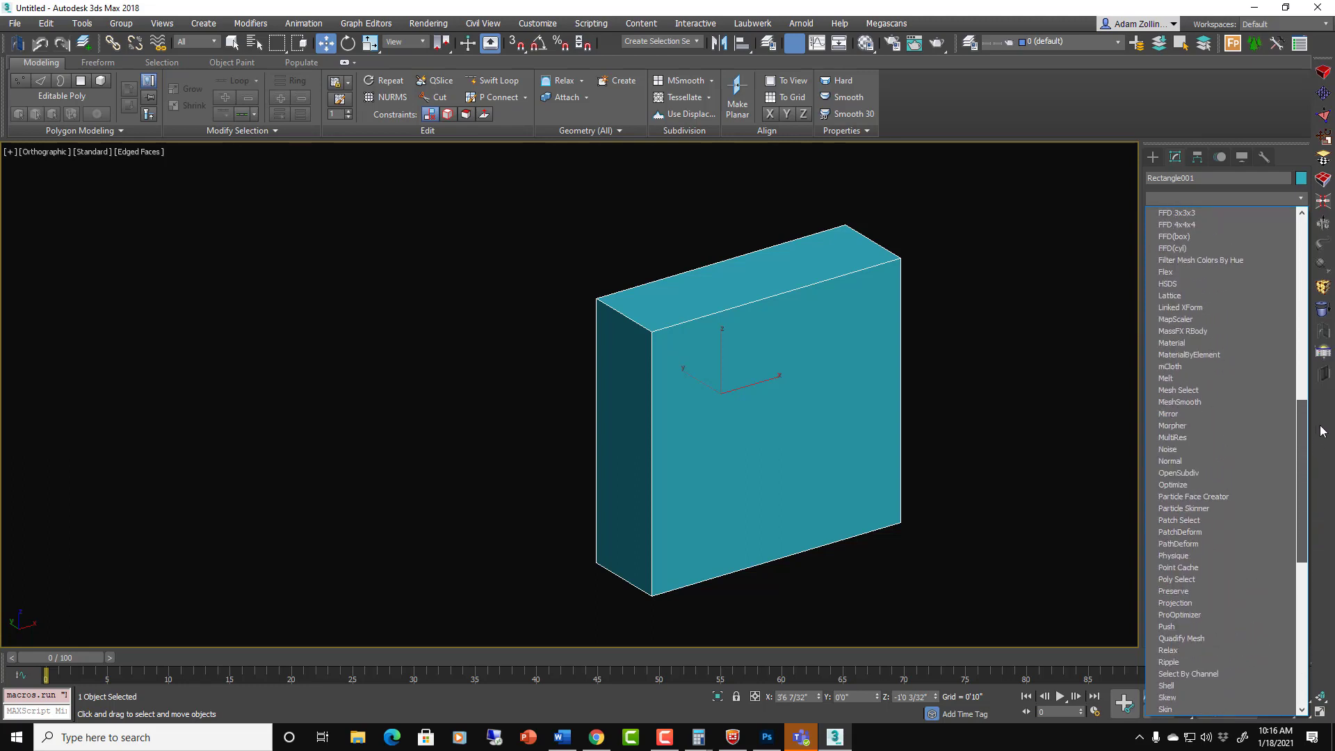
pyautogui.click(1244, 473)
pyautogui.moveTo(804, 329)
pyautogui.keyDown('alt'); pyautogui.mouseDown(button='middle')
pyautogui.moveTo(858, 303)
pyautogui.moveTo(837, 337)
pyautogui.moveTo(816, 322)
pyautogui.mouseUp(button='middle'); pyautogui.keyUp('alt')
pyautogui.scroll(2, 794, 362)
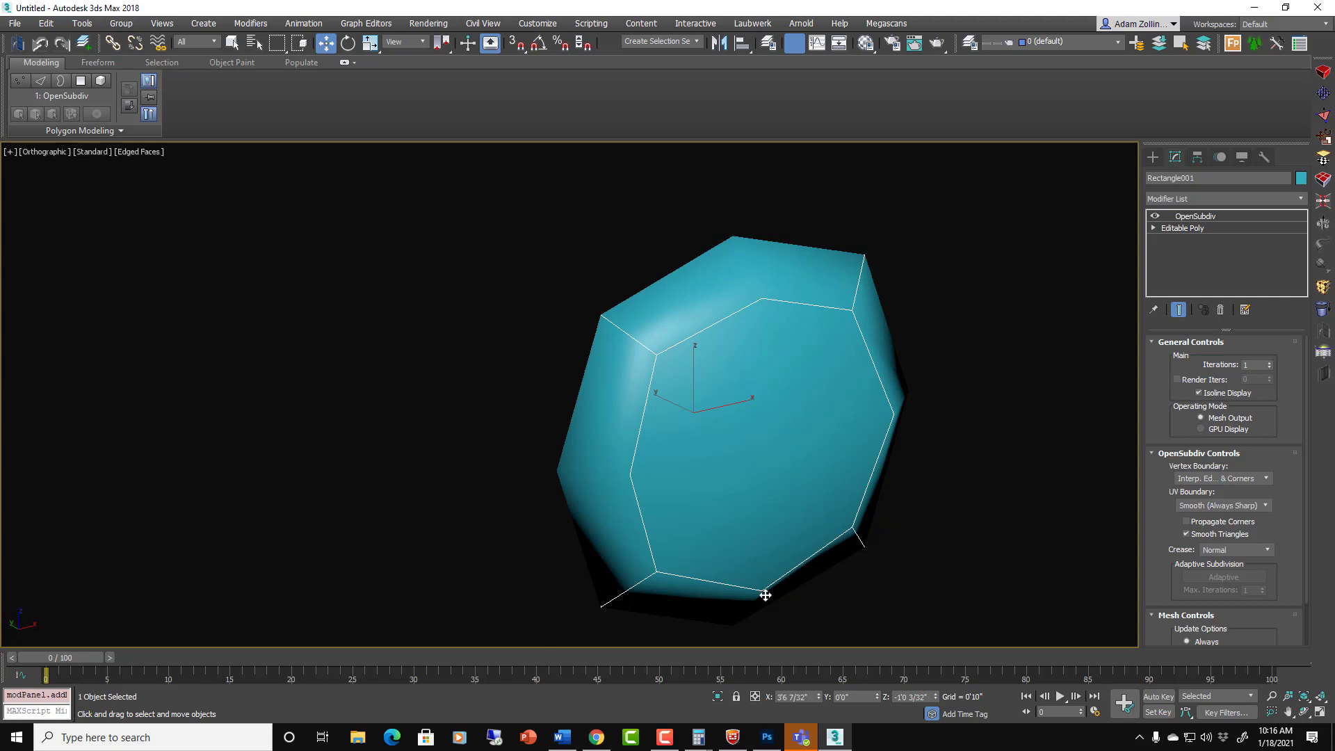
# Set the OpenSubdiv iterations to 5 with Isoline Display turned off, and turn Isoline Display back on.
pyautogui.click(1199, 392)
pyautogui.keyDown('alt'); pyautogui.moveTo(773, 415); pyautogui.dragTo(997, 416, button='middle'); pyautogui.keyUp('alt')
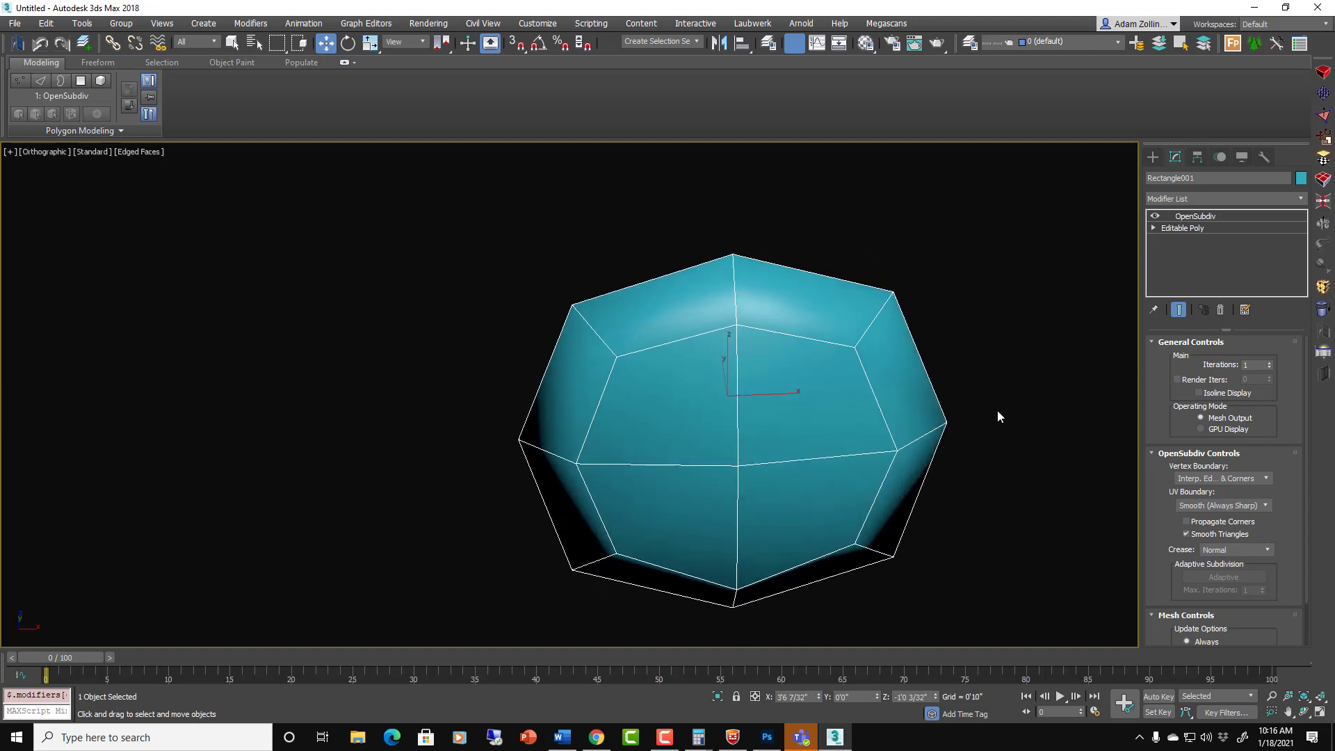
pyautogui.click(1270, 362)
pyautogui.click(1269, 363)
pyautogui.click(1269, 362)
pyautogui.click(1269, 362)
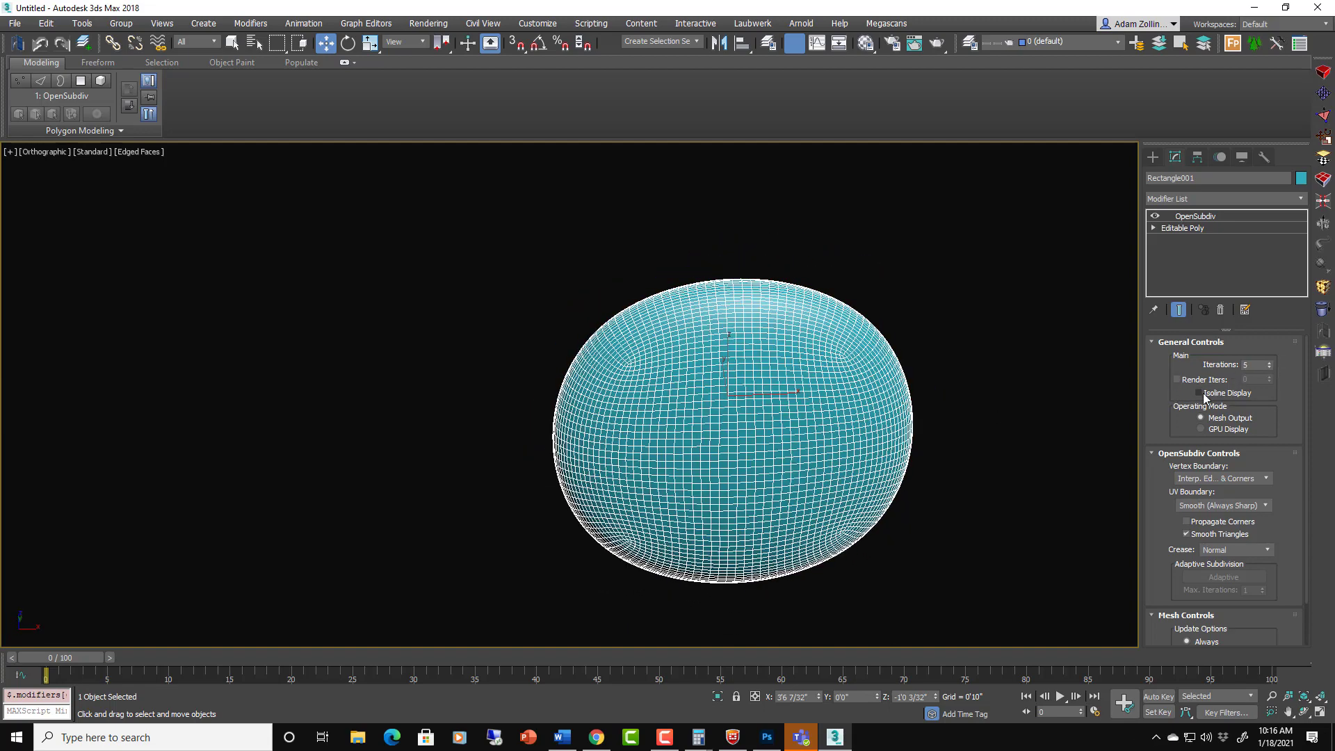
pyautogui.click(1199, 393)
pyautogui.keyDown('alt'); pyautogui.moveTo(962, 451); pyautogui.dragTo(980, 478, button='middle'); pyautogui.keyUp('alt')
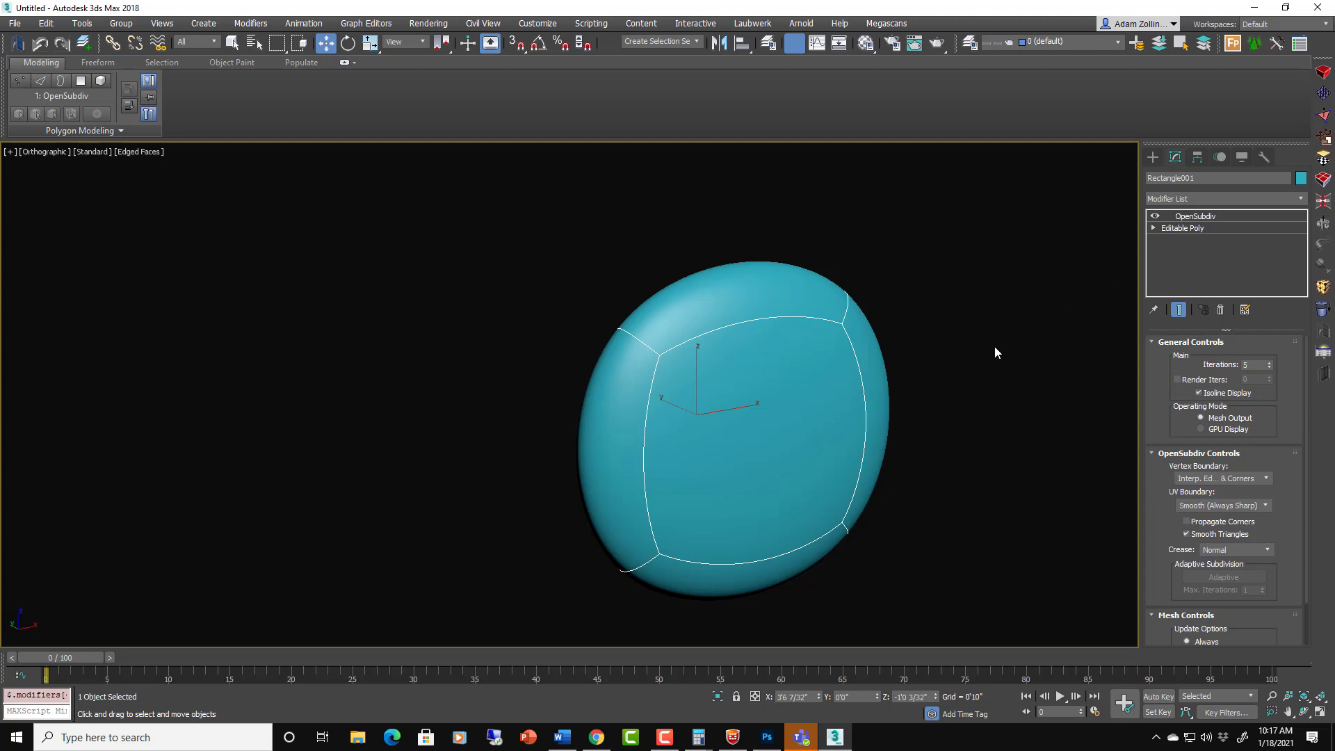
# Set the crease of the box's upper front edge to 1.0 in the Editable Poly and return to the OpenSubdiv level.
pyautogui.click(1180, 229)
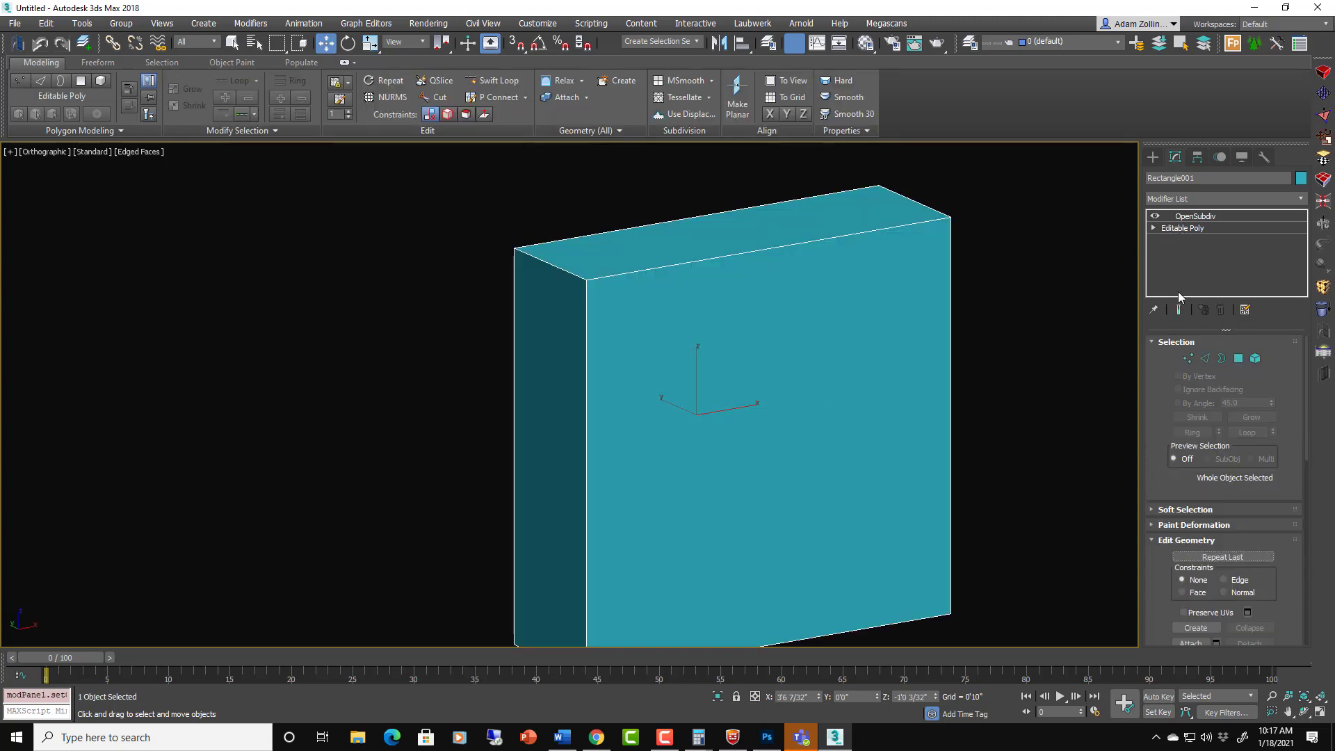
pyautogui.click(1204, 358)
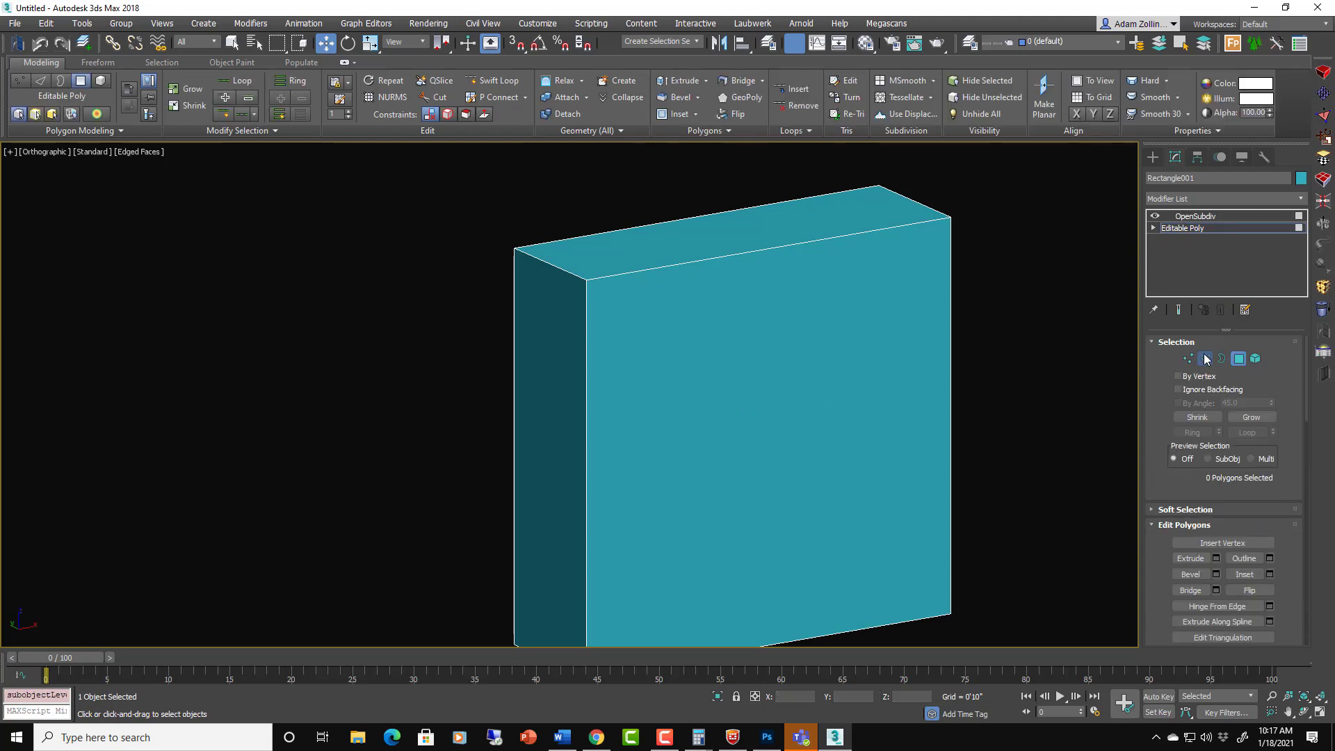
pyautogui.click(765, 249)
pyautogui.scroll(-5, 1253, 485)
pyautogui.scroll(5, 1232, 411)
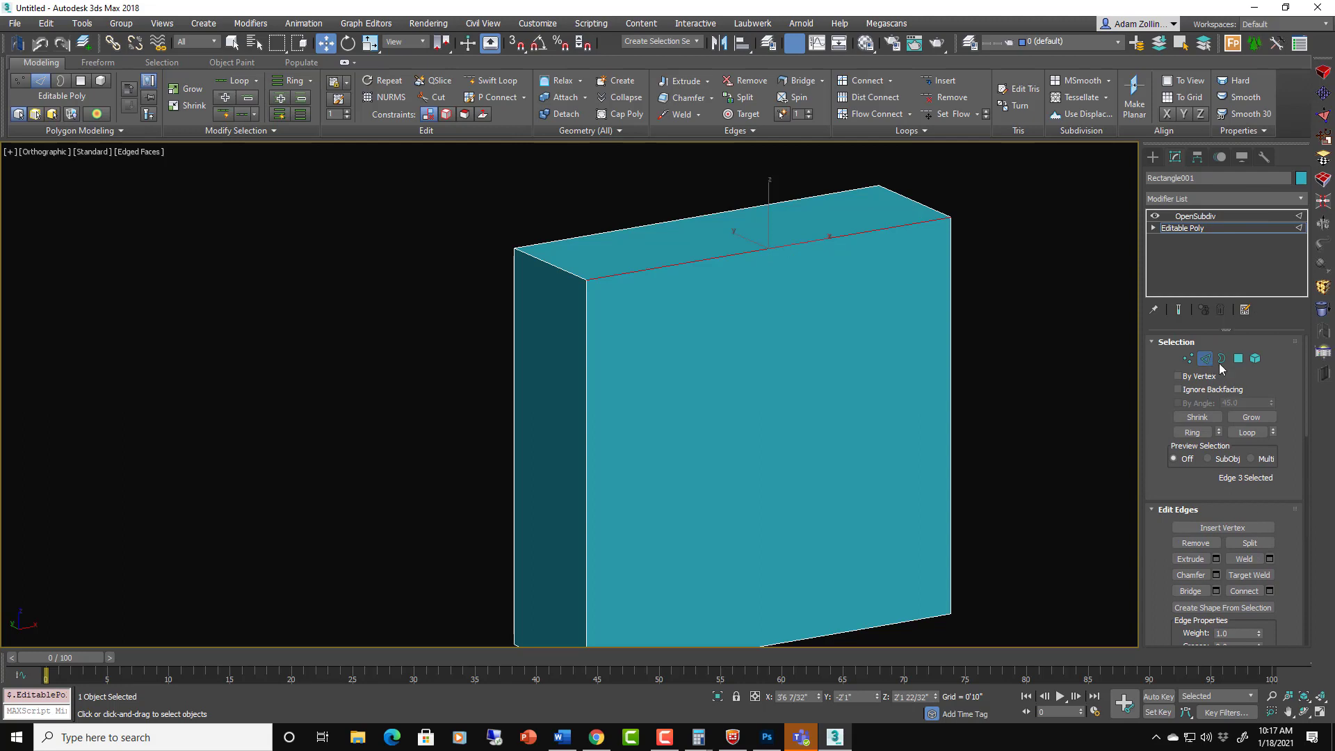
pyautogui.moveTo(1265, 421); pyautogui.dragTo(1265, 249)
pyautogui.doubleClick(1238, 498)
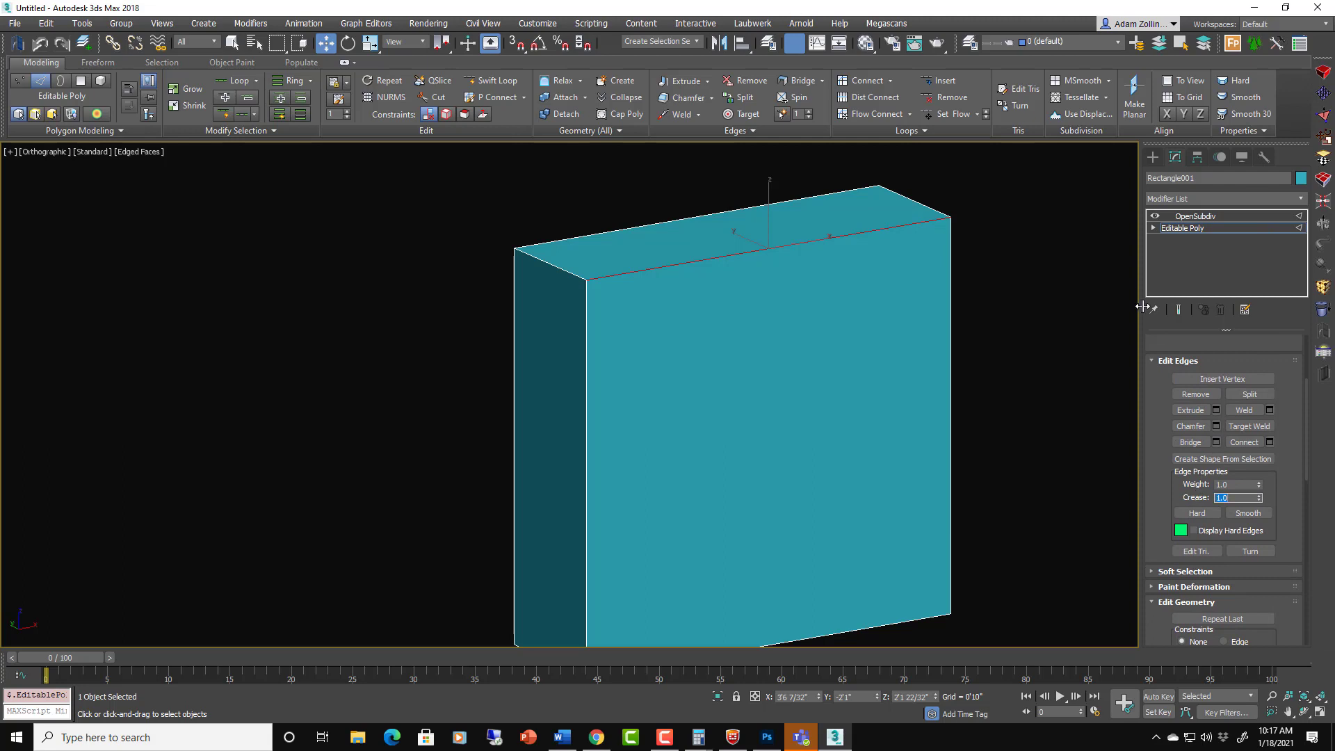
pyautogui.click(1233, 215)
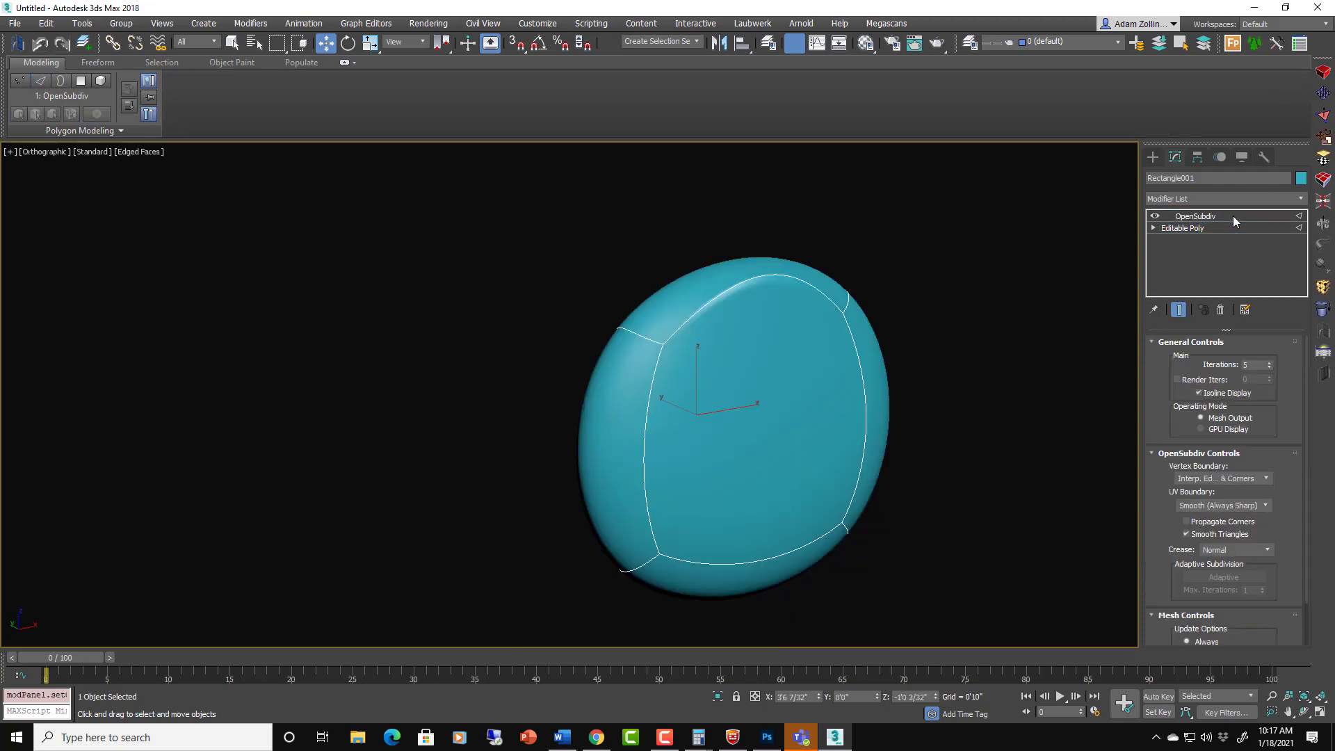
# Hide the edged faces and examine how the creased upper front edge shapes the smoothed object.
pyautogui.click(958, 293)
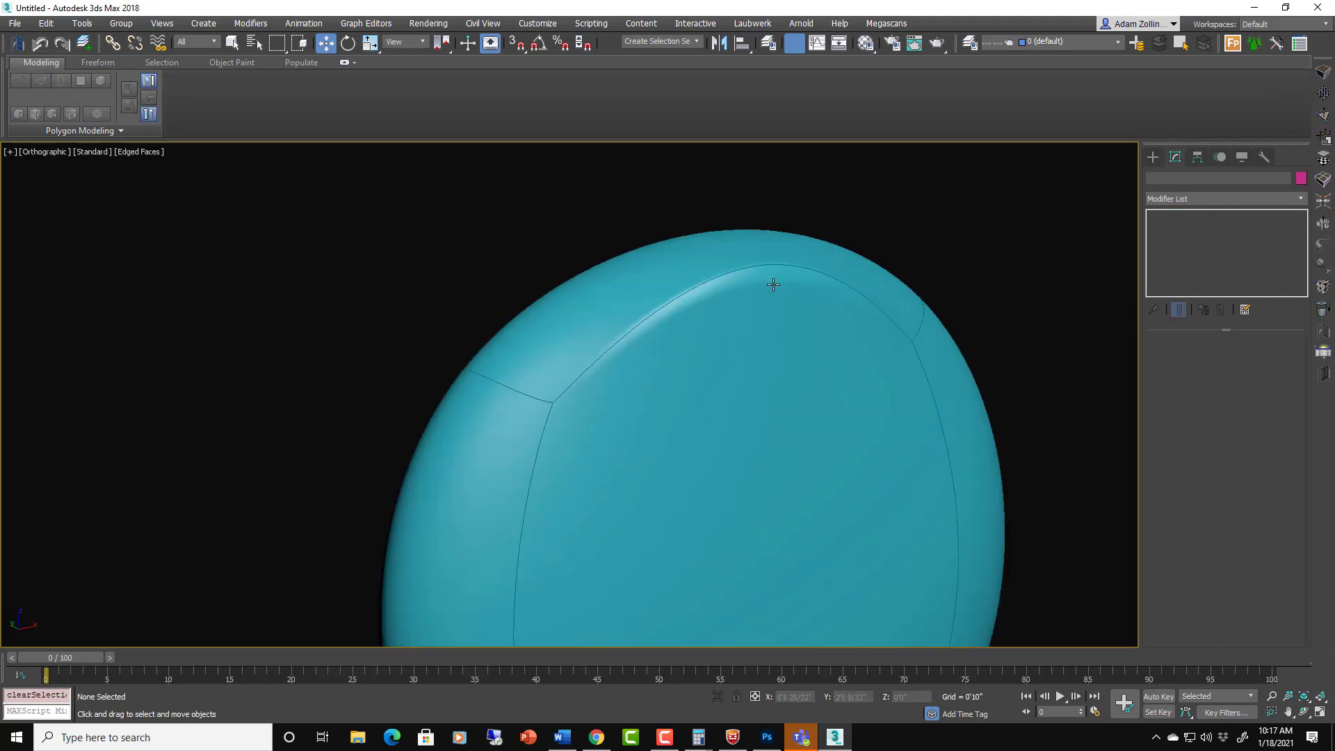
pyautogui.press('F4')
pyautogui.scroll(-3, 758, 285)
pyautogui.click(792, 314)
pyautogui.keyDown('alt'); pyautogui.moveTo(807, 437); pyautogui.dragTo(770, 434, button='middle'); pyautogui.keyUp('alt')
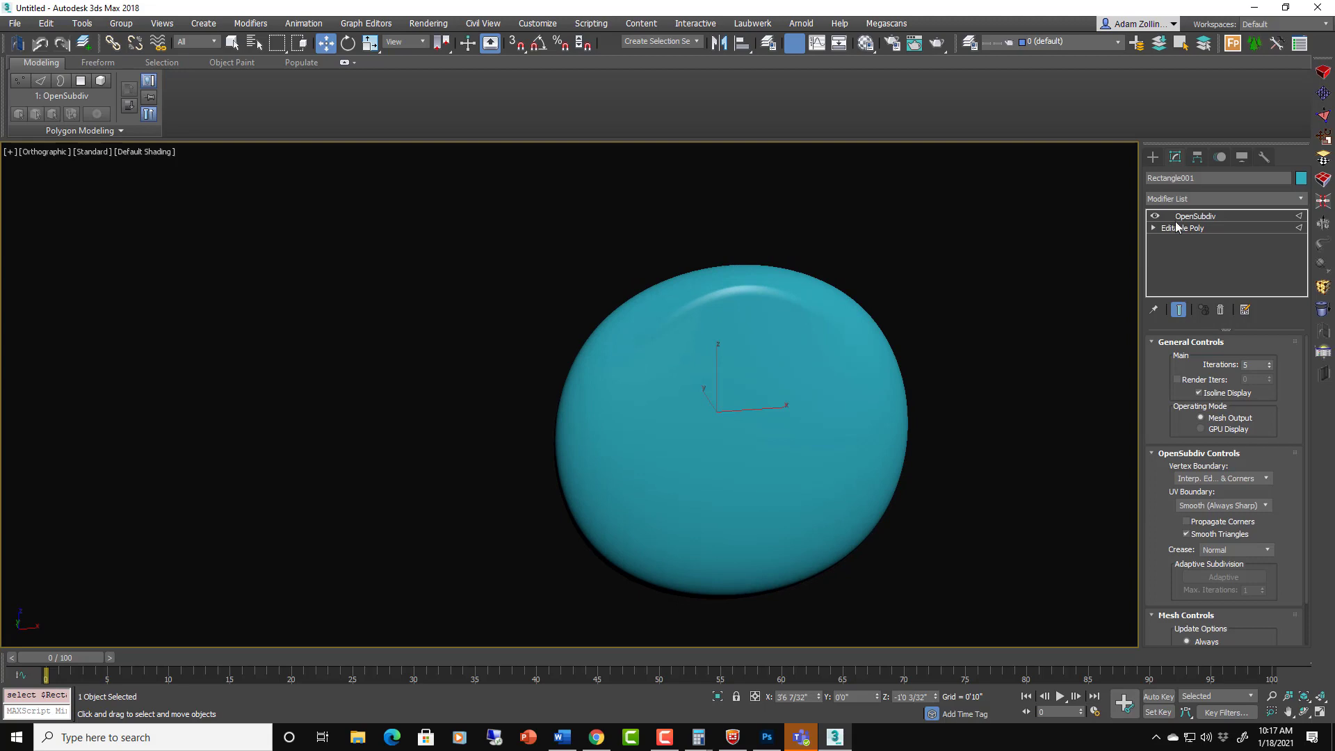
# Reset the upper front edge's crease to 0, deselect it and display the edged faces again.
pyautogui.click(1154, 228)
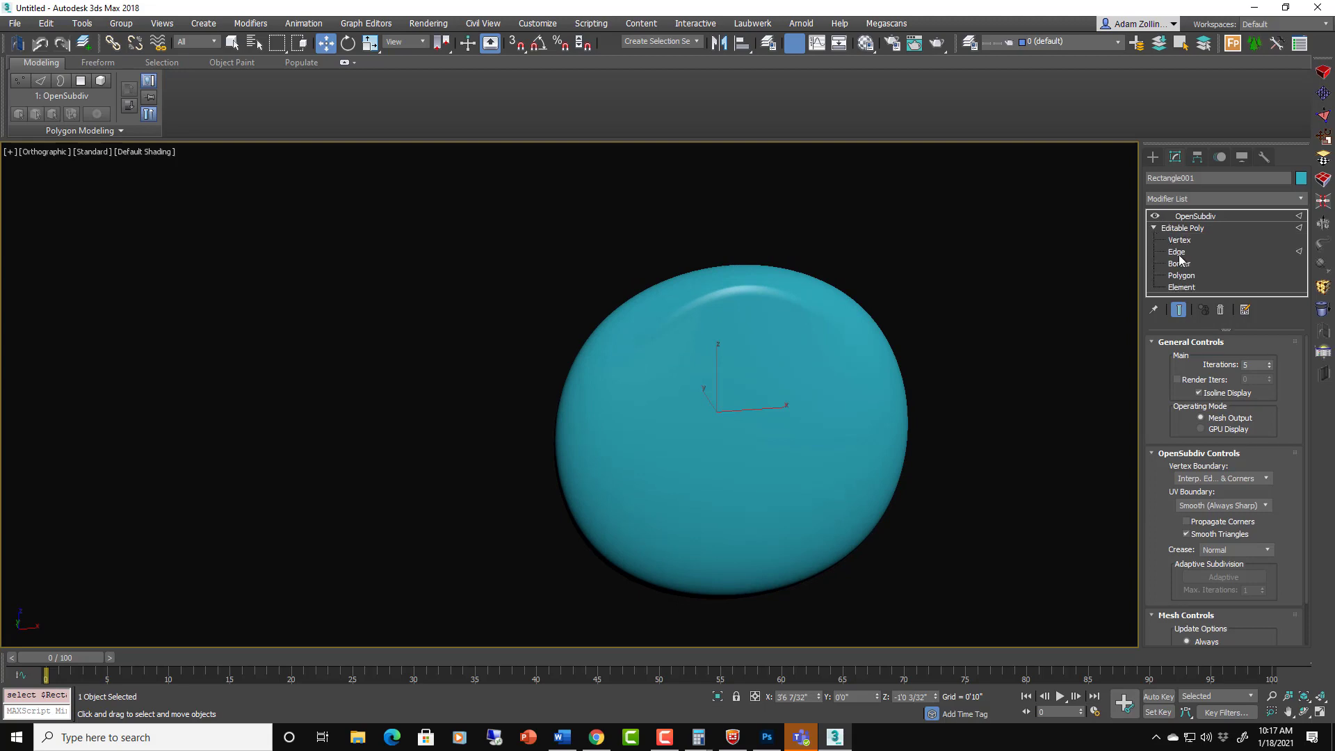
pyautogui.click(1170, 253)
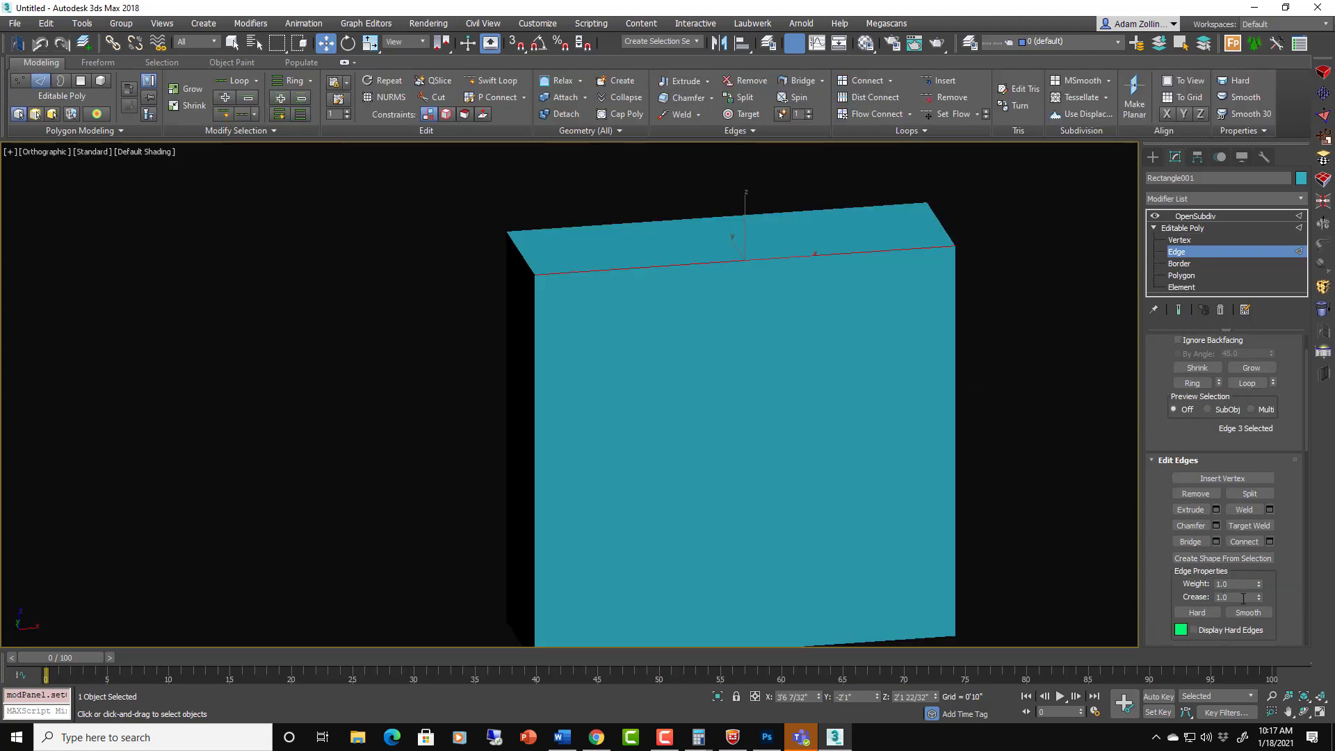
pyautogui.write('0')
pyautogui.press('Return')
pyautogui.click(1095, 338)
pyautogui.press('F4')
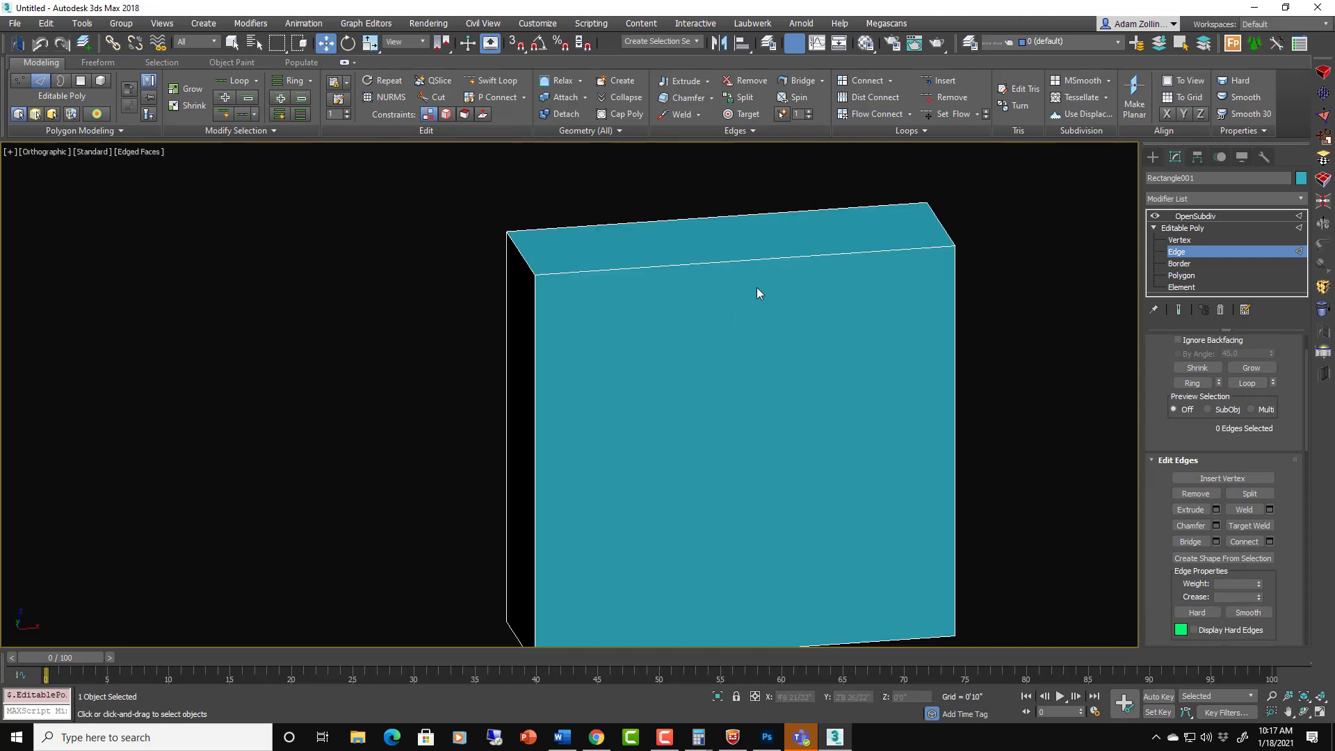
# Set the crease of all the box's edges to 1.0 and return to the OpenSubdiv level.
pyautogui.click(773, 257)
pyautogui.keyDown('alt'); pyautogui.moveTo(786, 277); pyautogui.dragTo(768, 254, button='middle'); pyautogui.keyUp('alt')
pyautogui.scroll(-5, 830, 261)
pyautogui.scroll(5, 881, 285)
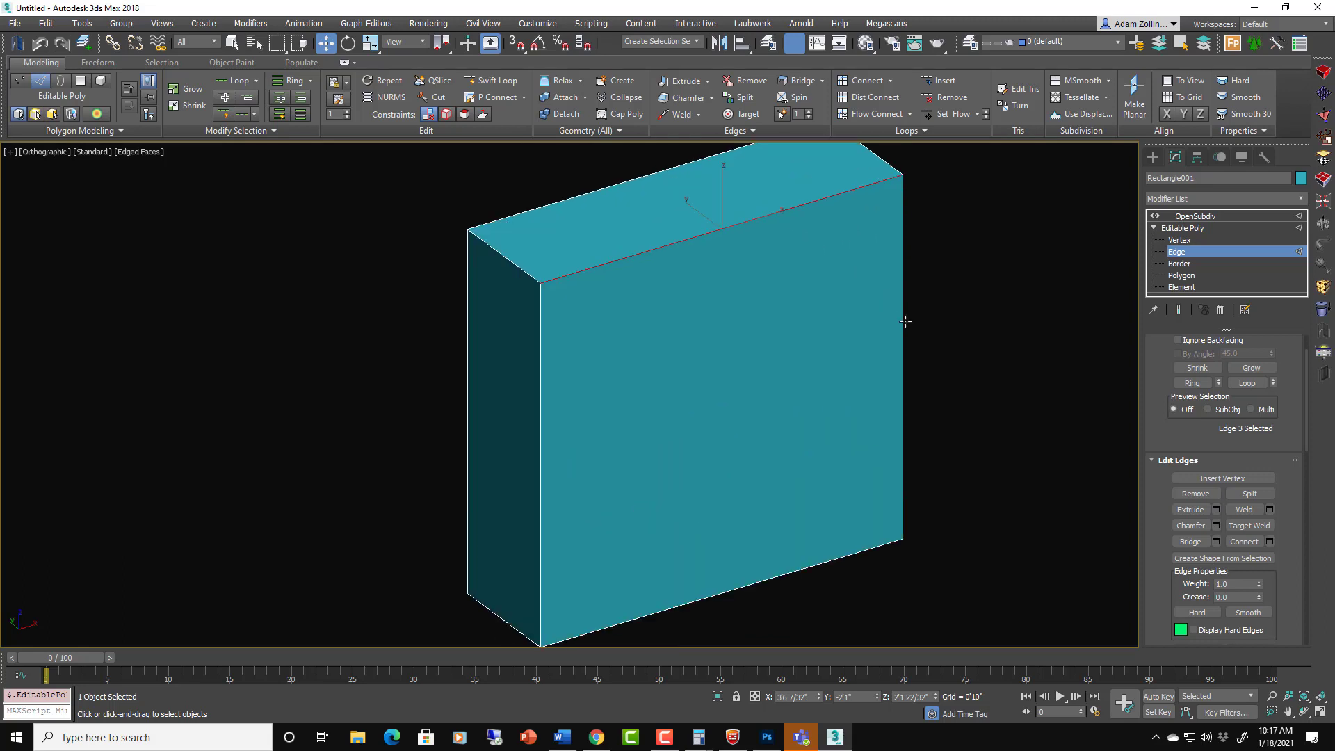
pyautogui.hotkey('ctrl', 'a')
pyautogui.moveTo(973, 435); pyautogui.dragTo(1016, 427, button='middle')
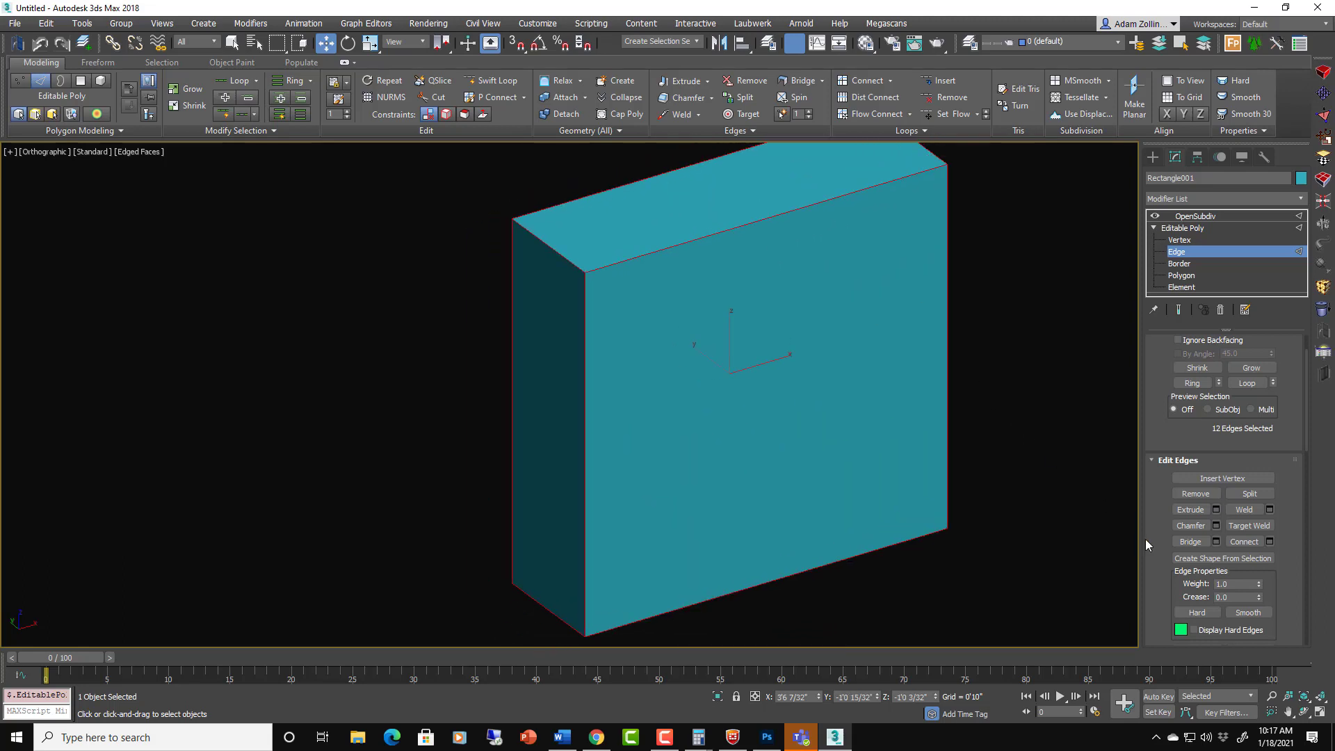
pyautogui.click(1242, 598)
pyautogui.click(1197, 254)
pyautogui.click(1194, 216)
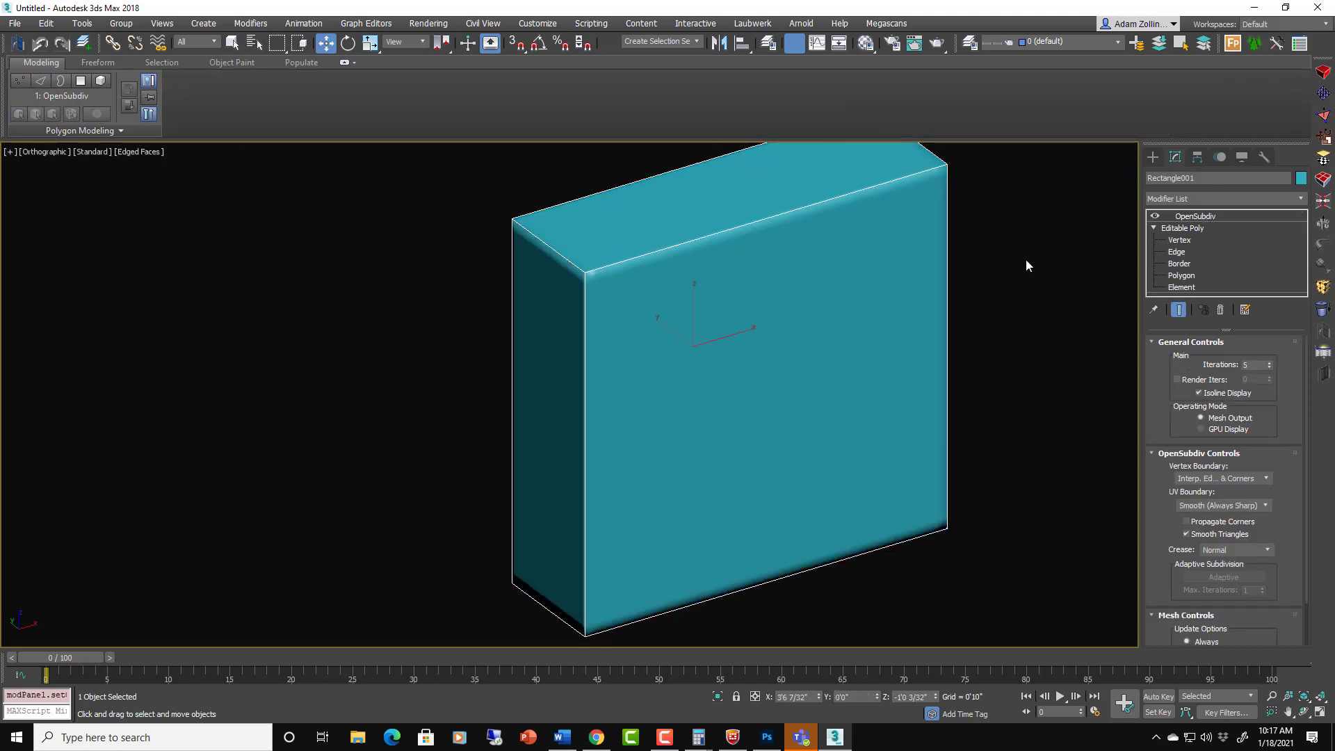
# Hide the edged faces and examine the rounding along the box's edges and corners.
pyautogui.press('F4')
pyautogui.scroll(-3, 951, 363)
pyautogui.moveTo(948, 438)
pyautogui.keyDown('alt'); pyautogui.mouseDown(button='middle')
pyautogui.moveTo(1033, 424)
pyautogui.moveTo(1131, 443)
pyautogui.moveTo(1001, 459)
pyautogui.moveTo(920, 447)
pyautogui.moveTo(961, 439)
pyautogui.moveTo(920, 435)
pyautogui.moveTo(962, 450)
pyautogui.moveTo(968, 393)
pyautogui.moveTo(941, 451)
pyautogui.moveTo(894, 432)
pyautogui.moveTo(983, 450)
pyautogui.moveTo(927, 456)
pyautogui.moveTo(898, 417)
pyautogui.moveTo(978, 394)
pyautogui.moveTo(962, 447)
pyautogui.moveTo(903, 453)
pyautogui.moveTo(850, 433)
pyautogui.moveTo(918, 461)
pyautogui.moveTo(947, 456)
pyautogui.mouseUp(button='middle'); pyautogui.keyUp('alt')
pyautogui.scroll(8, 723, 301)
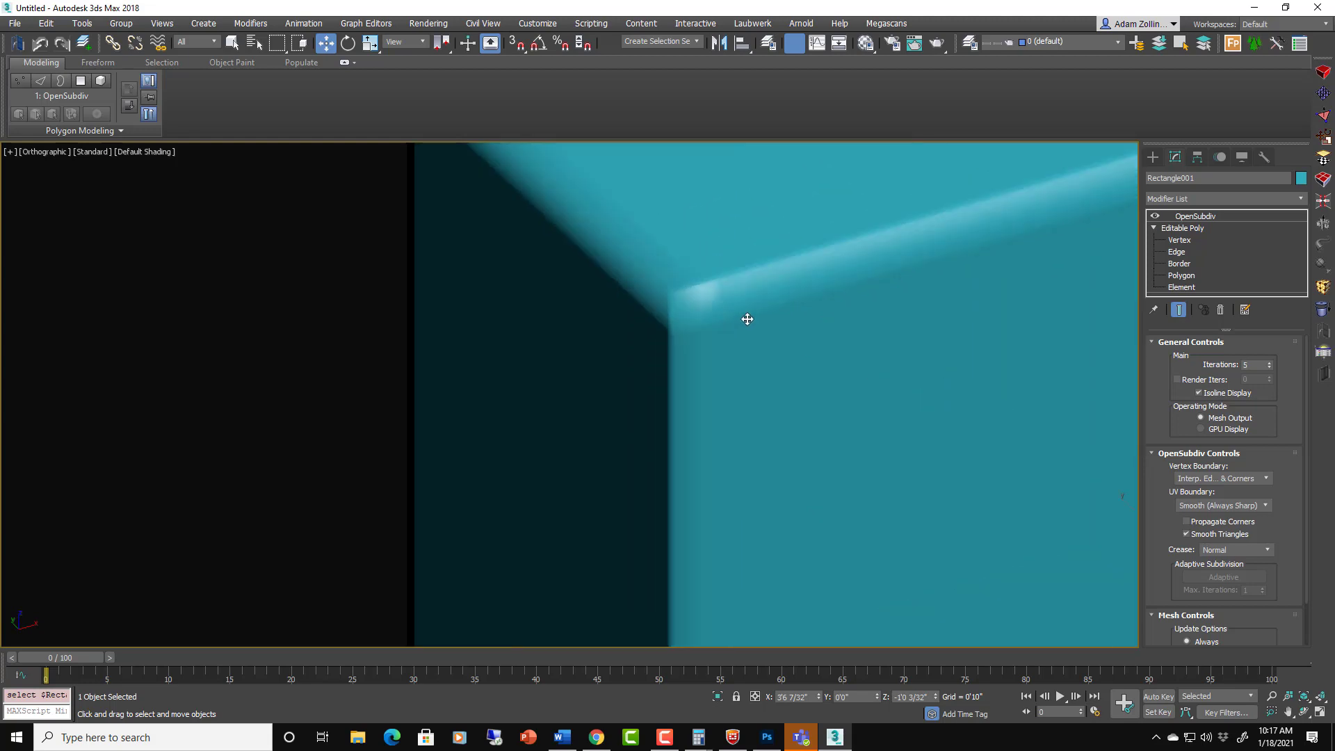
pyautogui.scroll(-8, 816, 343)
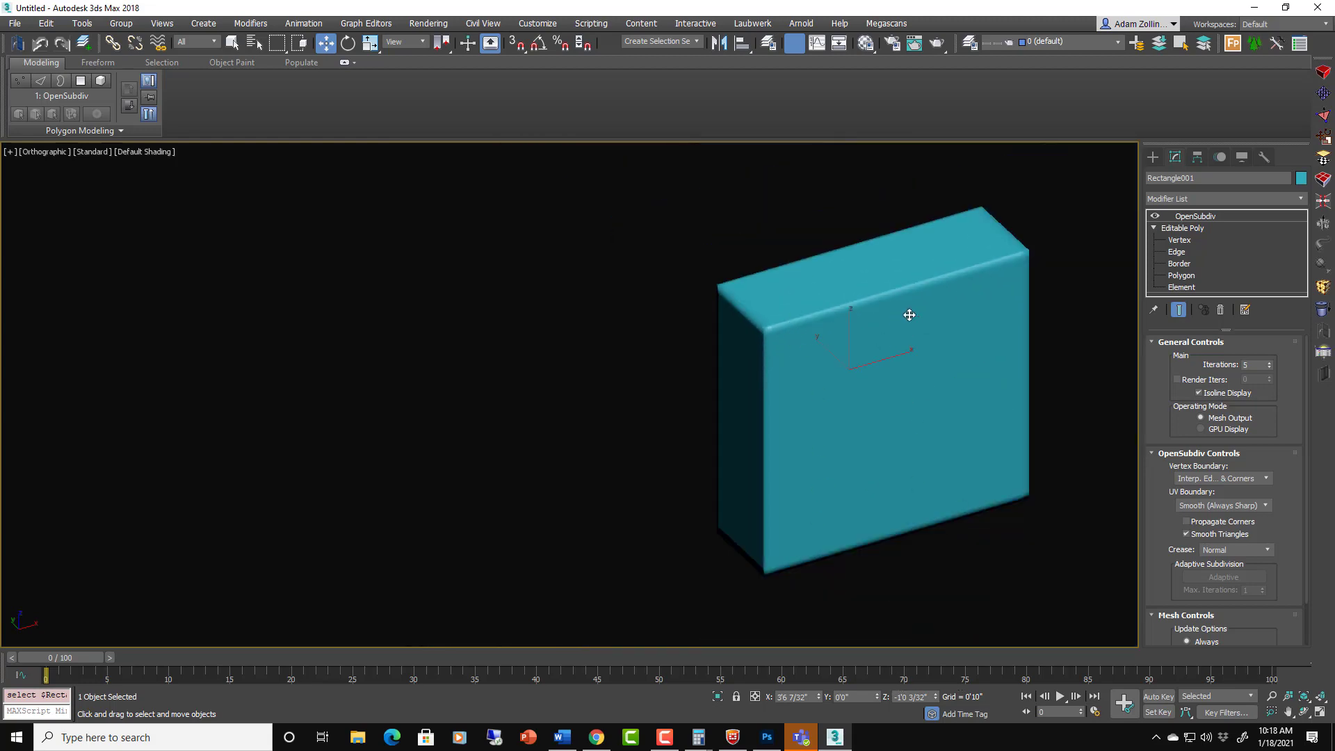
pyautogui.keyDown('alt'); pyautogui.moveTo(931, 308); pyautogui.dragTo(1117, 266, button='middle'); pyautogui.keyUp('alt')
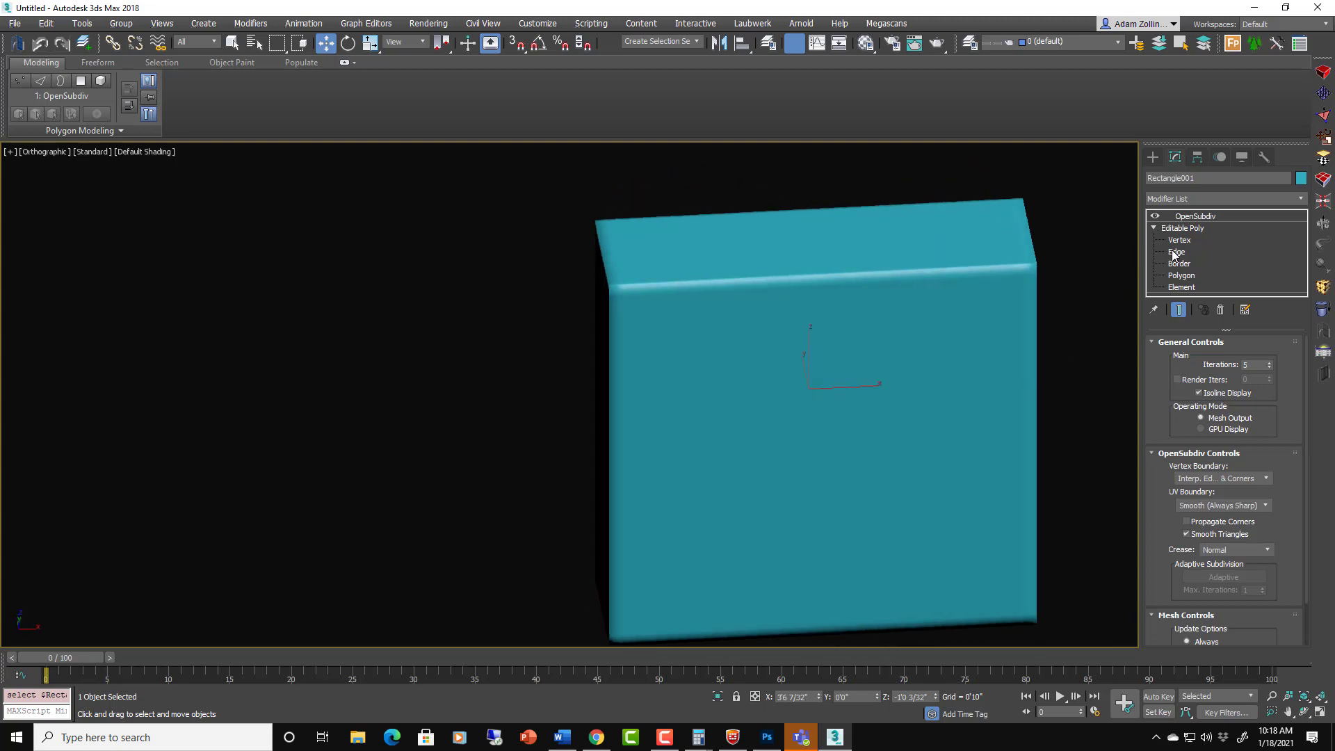
# Add one horizontal and one vertical edge loop near the middle of the box with Swift Loop, and show edged faces.
pyautogui.press('2')
pyautogui.scroll(-4, 1031, 300)
pyautogui.keyDown('alt'); pyautogui.moveTo(1031, 300); pyautogui.dragTo(1015, 341, button='middle'); pyautogui.keyUp('alt')
pyautogui.scroll(2, 1016, 340)
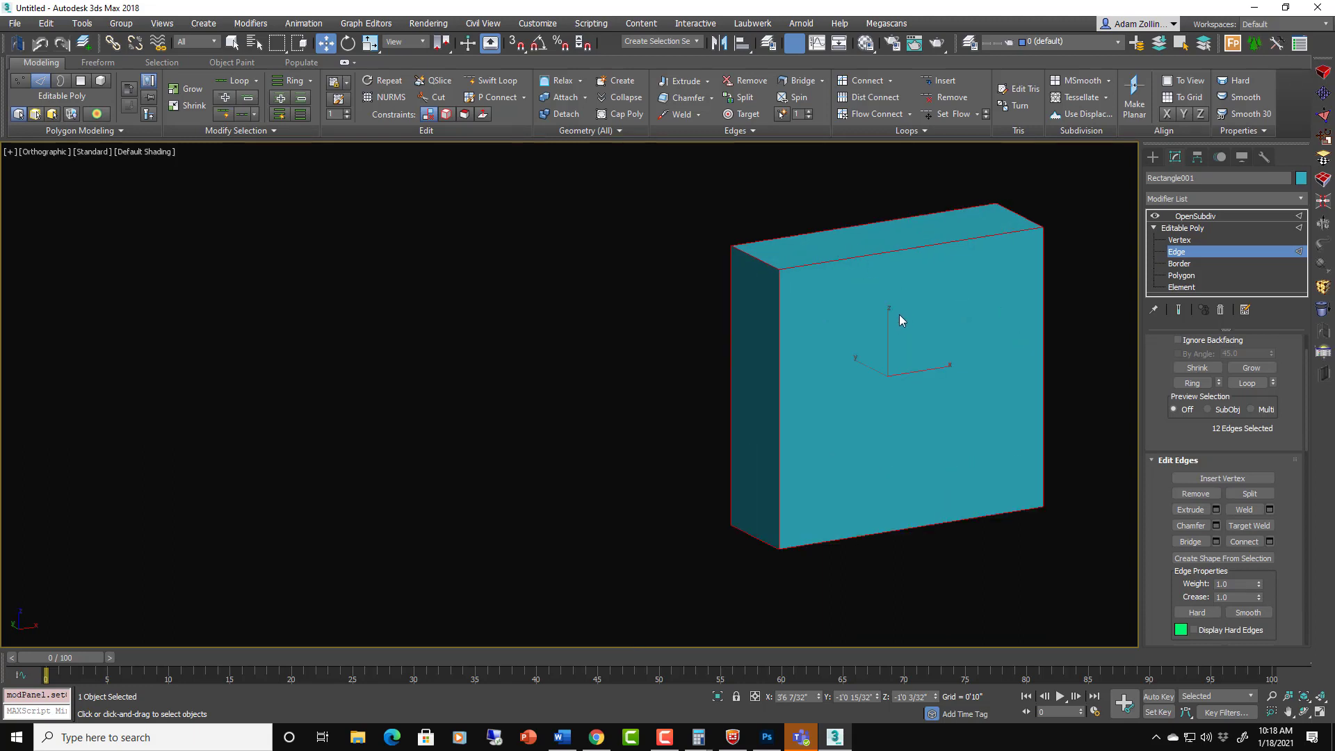
pyautogui.click(482, 85)
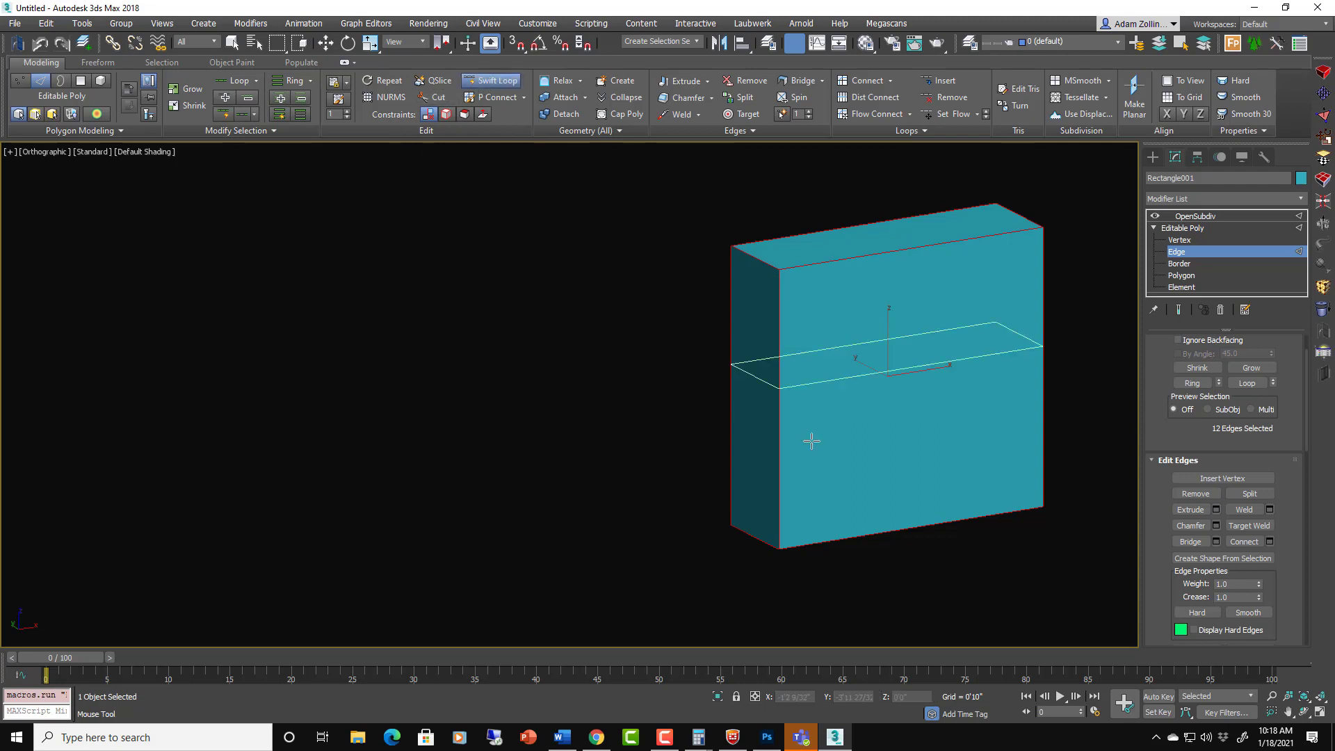
pyautogui.click(806, 406)
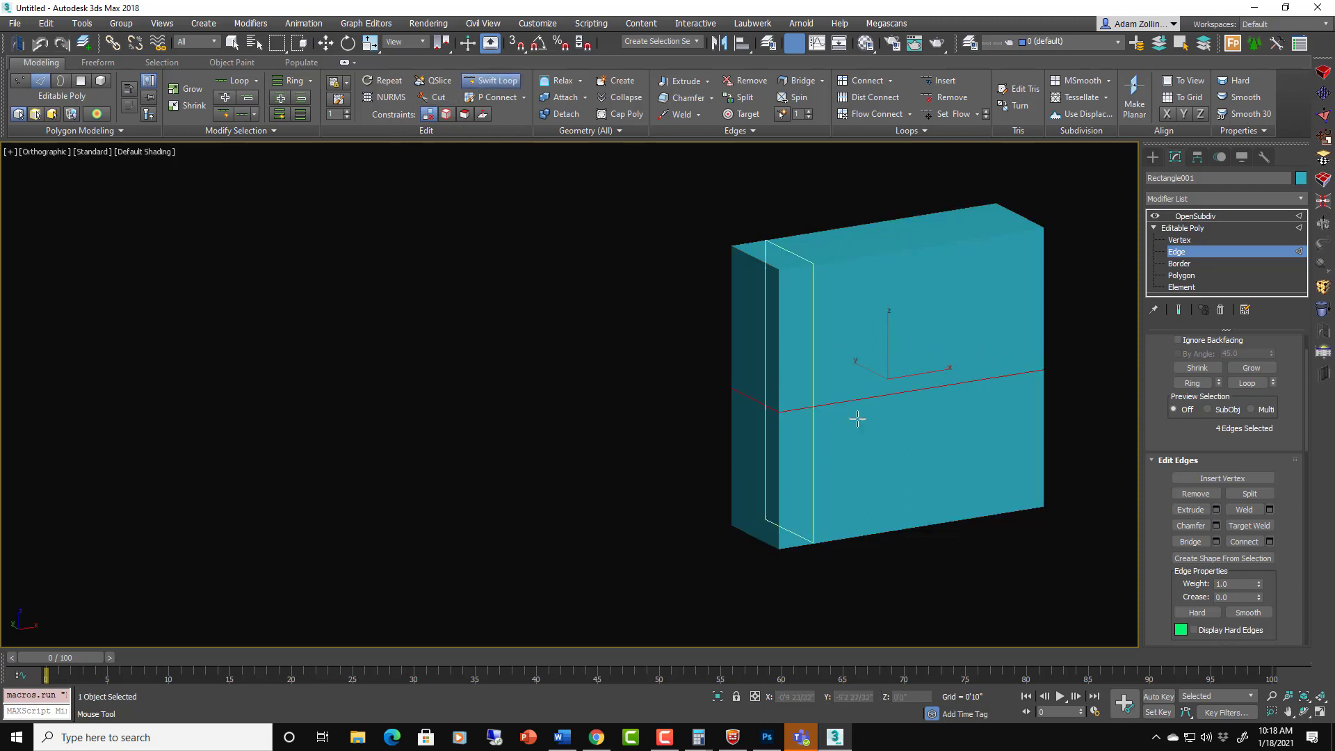
pyautogui.click(923, 449)
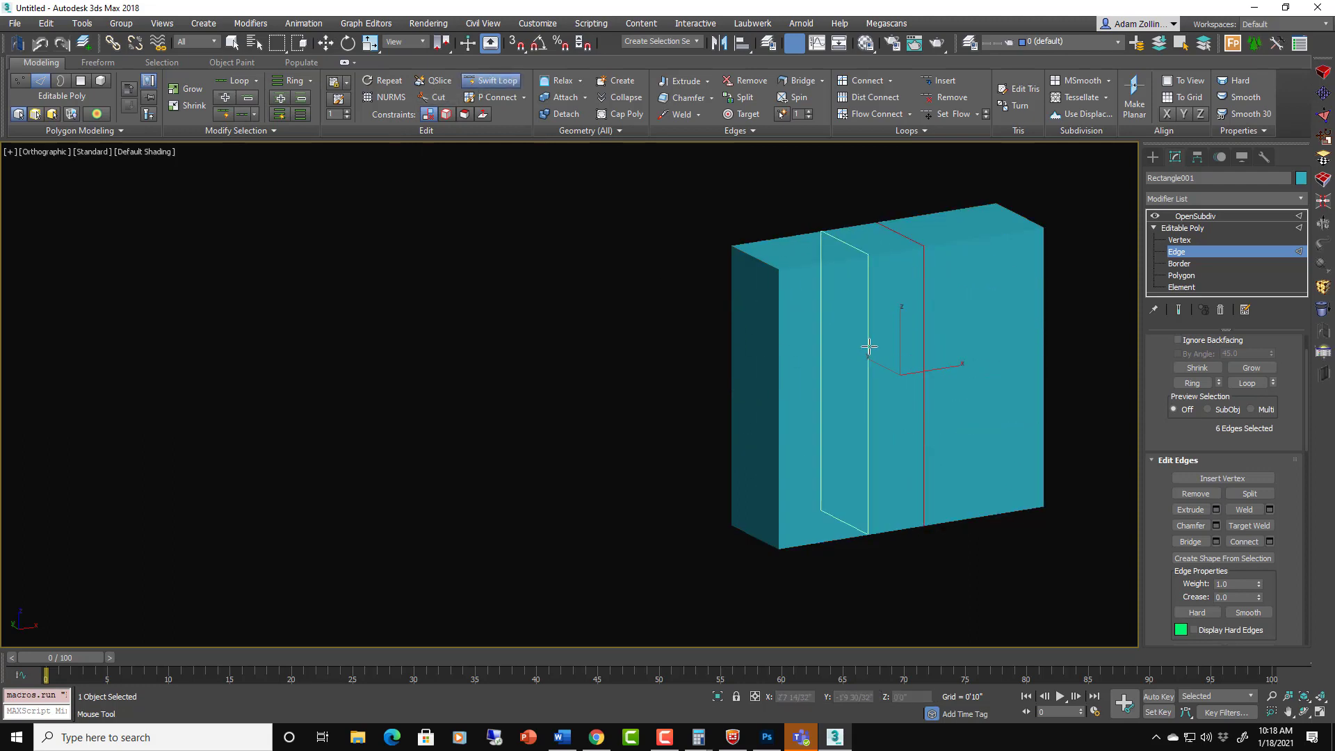
pyautogui.press('F4')
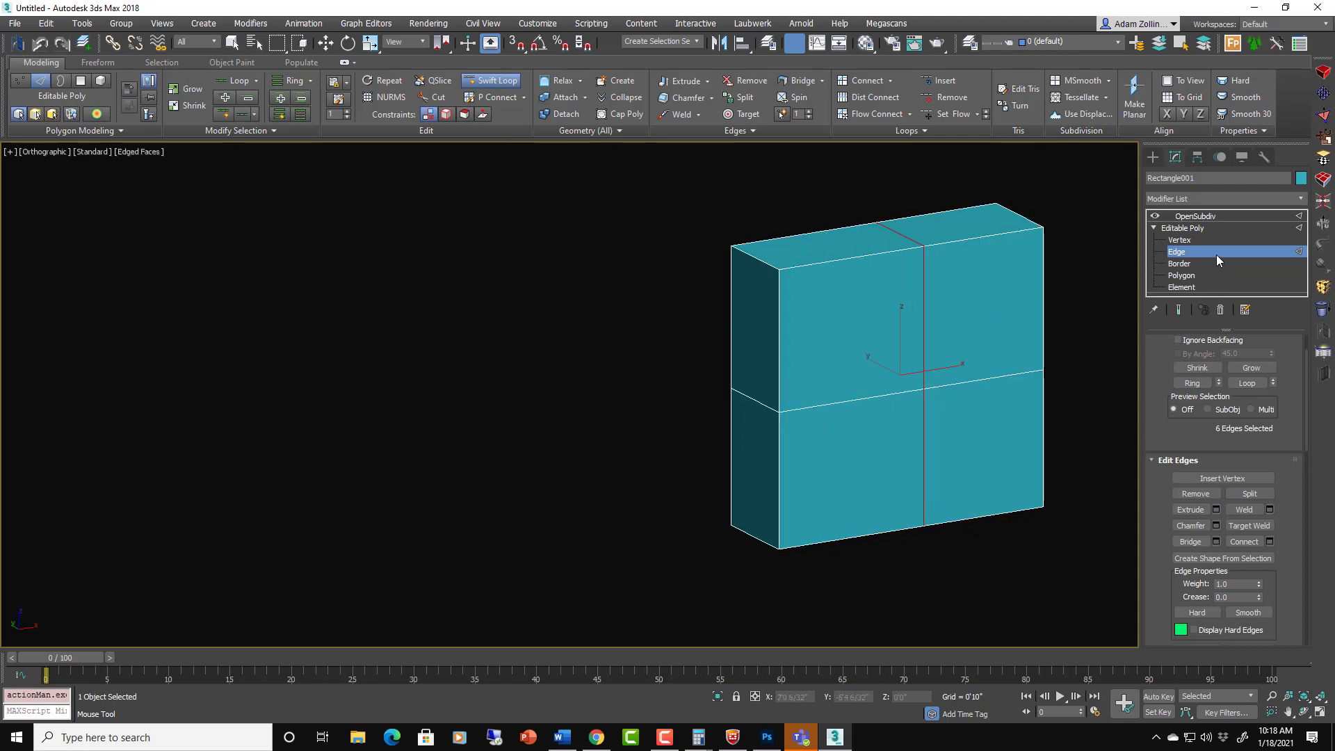
# Return to the OpenSubdiv level with edged faces hidden and examine the box's edge rounding with the added loops.
pyautogui.click(1208, 216)
pyautogui.press('w')
pyautogui.press('F4')
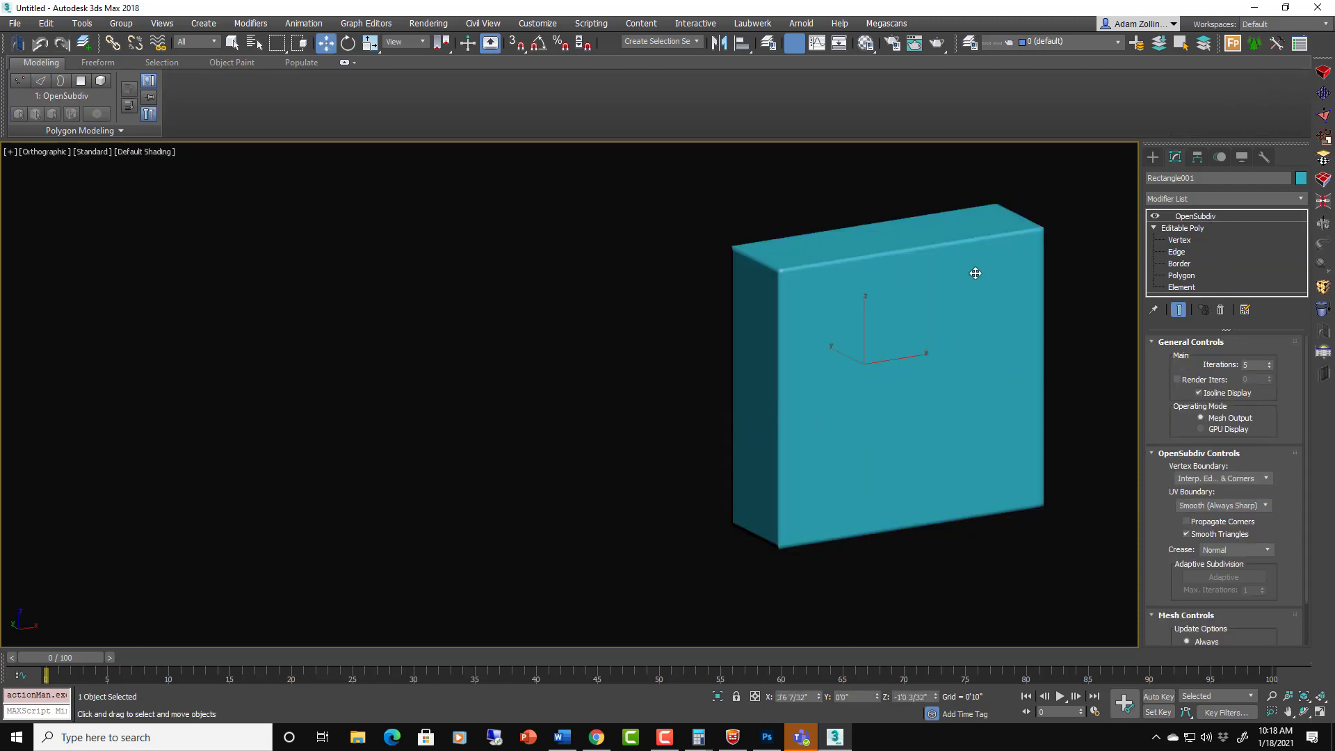
pyautogui.scroll(4, 792, 277)
pyautogui.scroll(-4, 821, 300)
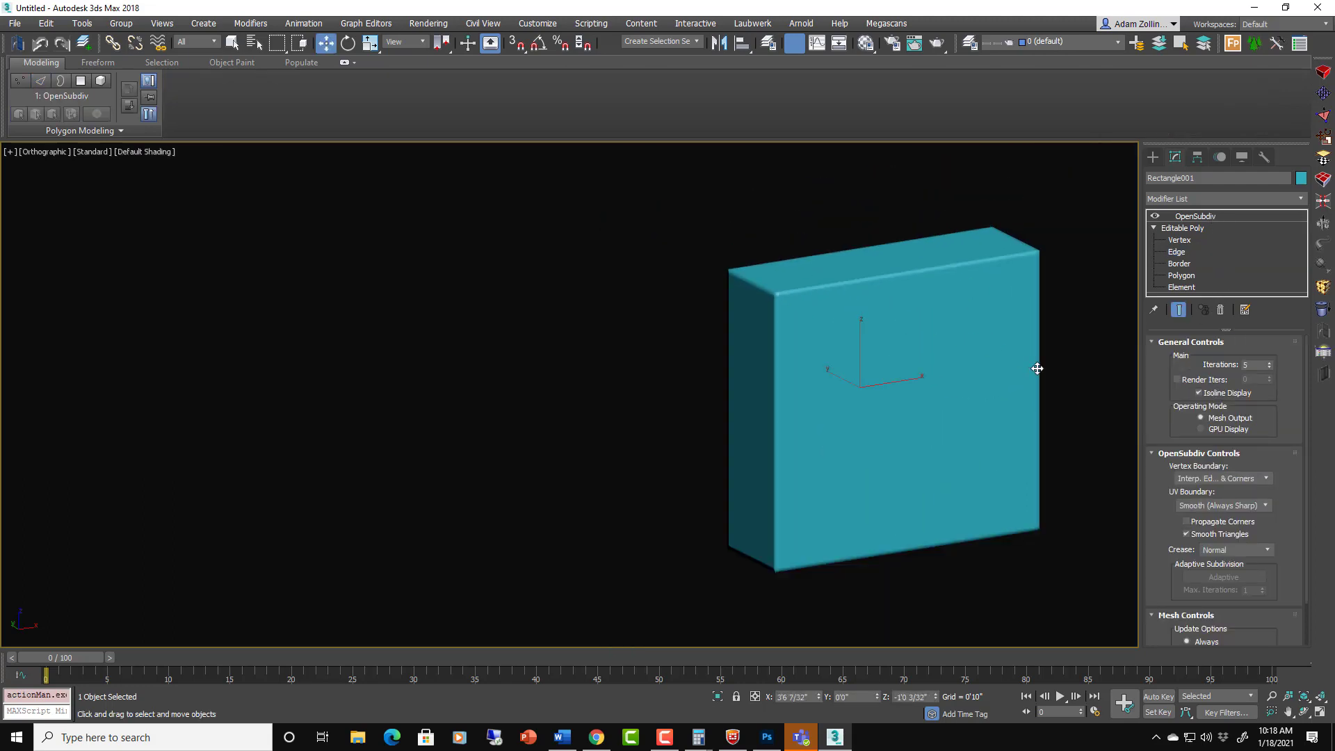
# Turn off Isoline Display and show edged faces to inspect the subdivided mesh near the box's upper corner.
pyautogui.moveTo(1055, 373)
pyautogui.keyDown('alt'); pyautogui.mouseDown(button='middle')
pyautogui.moveTo(1001, 367)
pyautogui.moveTo(999, 387)
pyautogui.moveTo(979, 386)
pyautogui.moveTo(1034, 414)
pyautogui.mouseUp(button='middle'); pyautogui.keyUp('alt')
pyautogui.click(1199, 393)
pyautogui.press('F4')
pyautogui.scroll(8, 1004, 321)
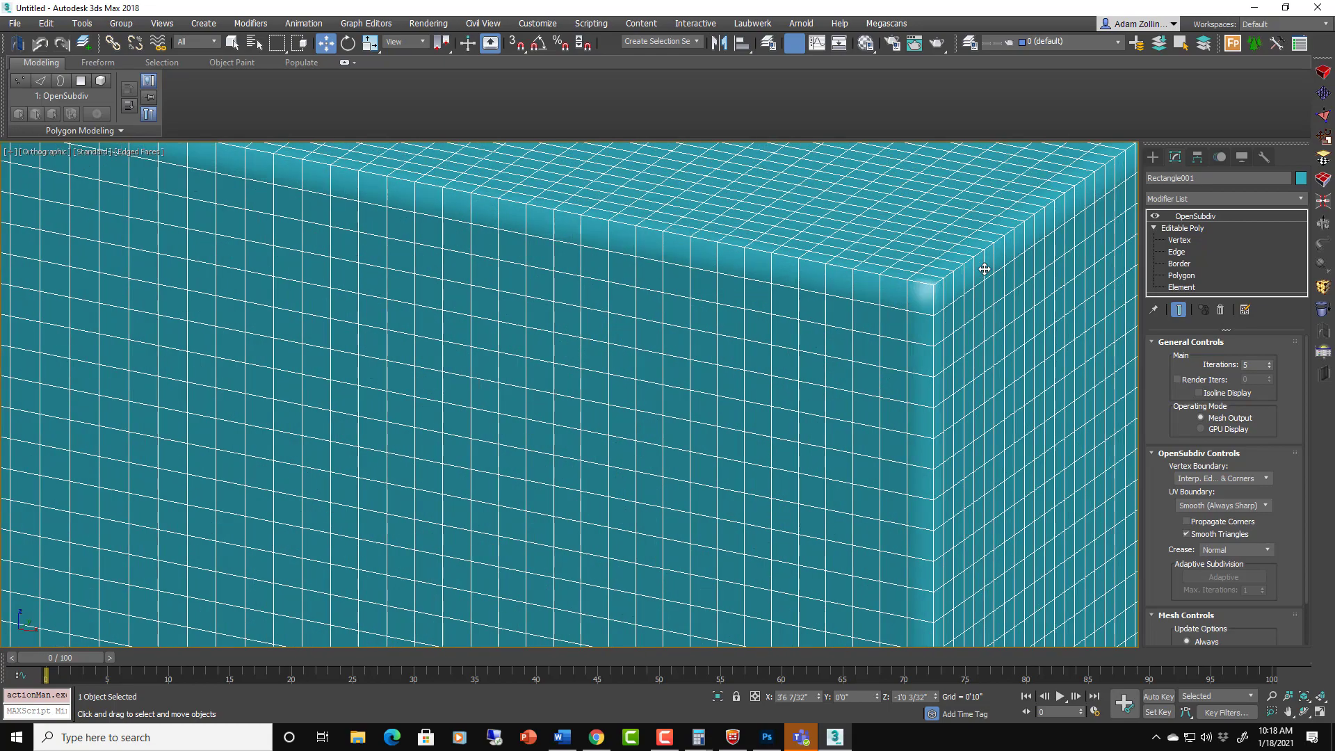
pyautogui.scroll(-3, 1020, 310)
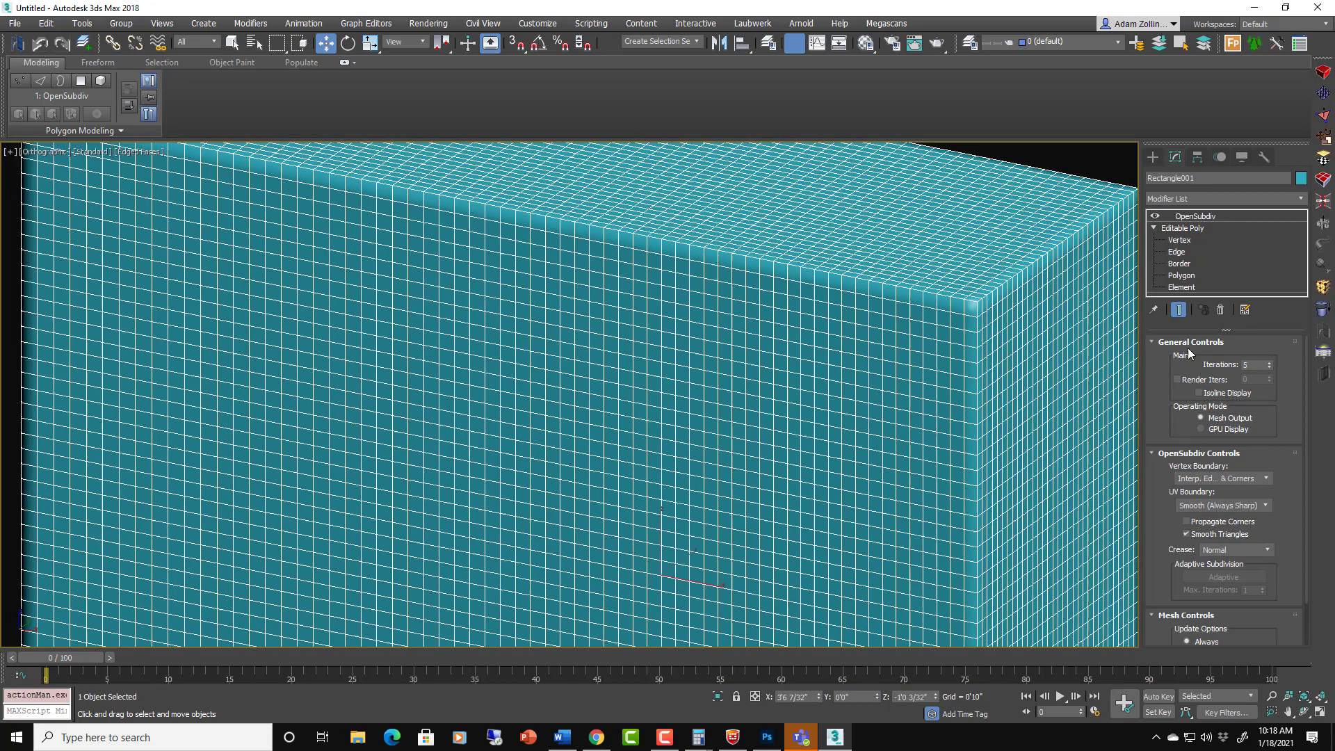
# Set the OpenSubdiv iterations to 3, turn Isoline Display back on, and examine the box with edged faces hidden.
pyautogui.click(1270, 368)
pyautogui.click(1270, 367)
pyautogui.scroll(-5, 904, 319)
pyautogui.keyDown('alt'); pyautogui.moveTo(922, 327); pyautogui.dragTo(971, 327, button='middle'); pyautogui.keyUp('alt')
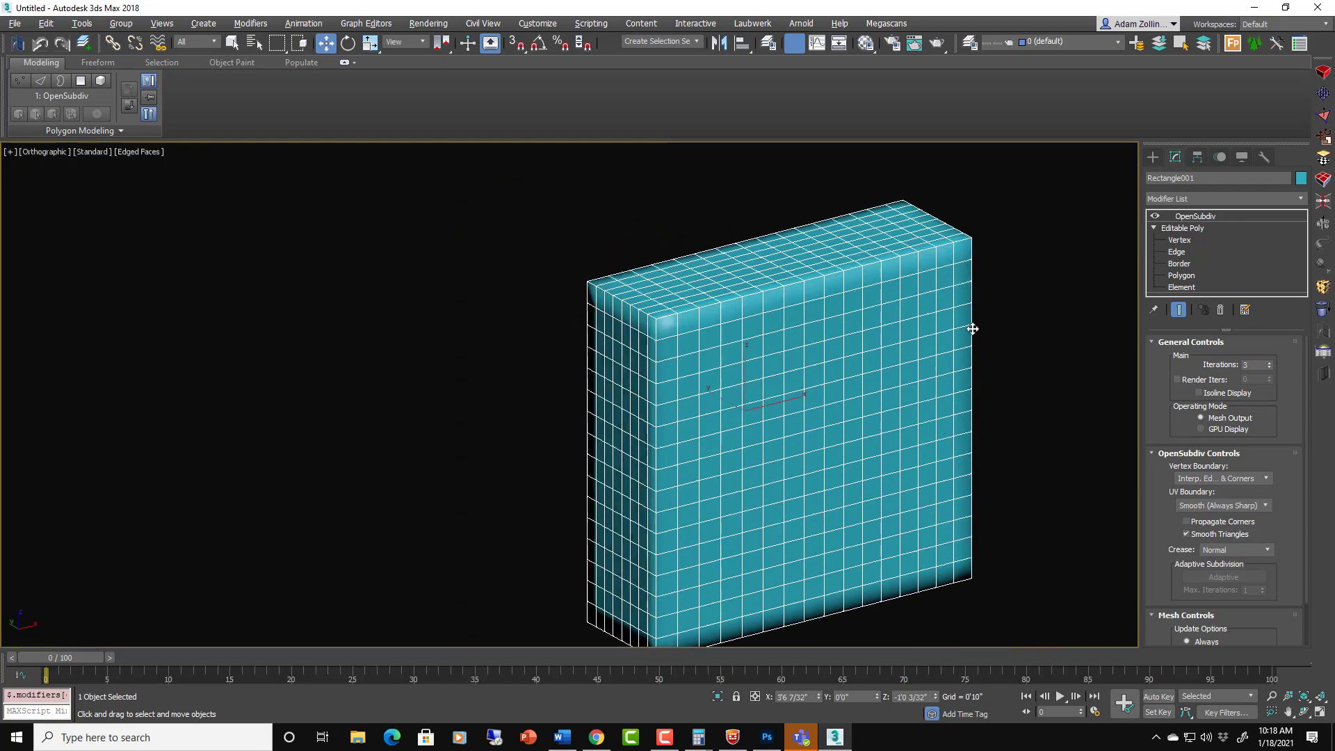
pyautogui.click(1198, 393)
pyautogui.press('F4')
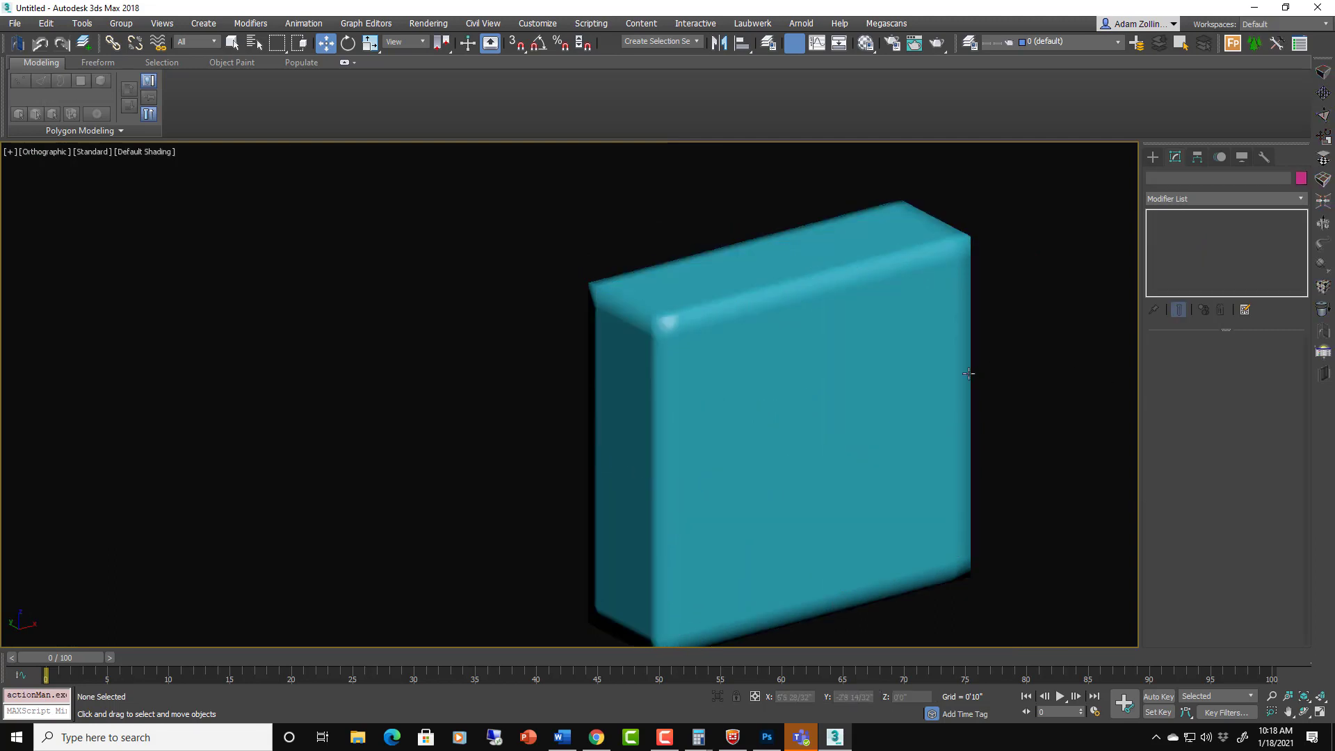
pyautogui.scroll(-3, 922, 390)
pyautogui.keyDown('alt'); pyautogui.moveTo(943, 455); pyautogui.dragTo(814, 517, button='middle'); pyautogui.keyUp('alt')
# Chamfer the box's middle horizontal and vertical edge loops into spaced pairs, and return to the OpenSubdiv level.
pyautogui.press('F4')
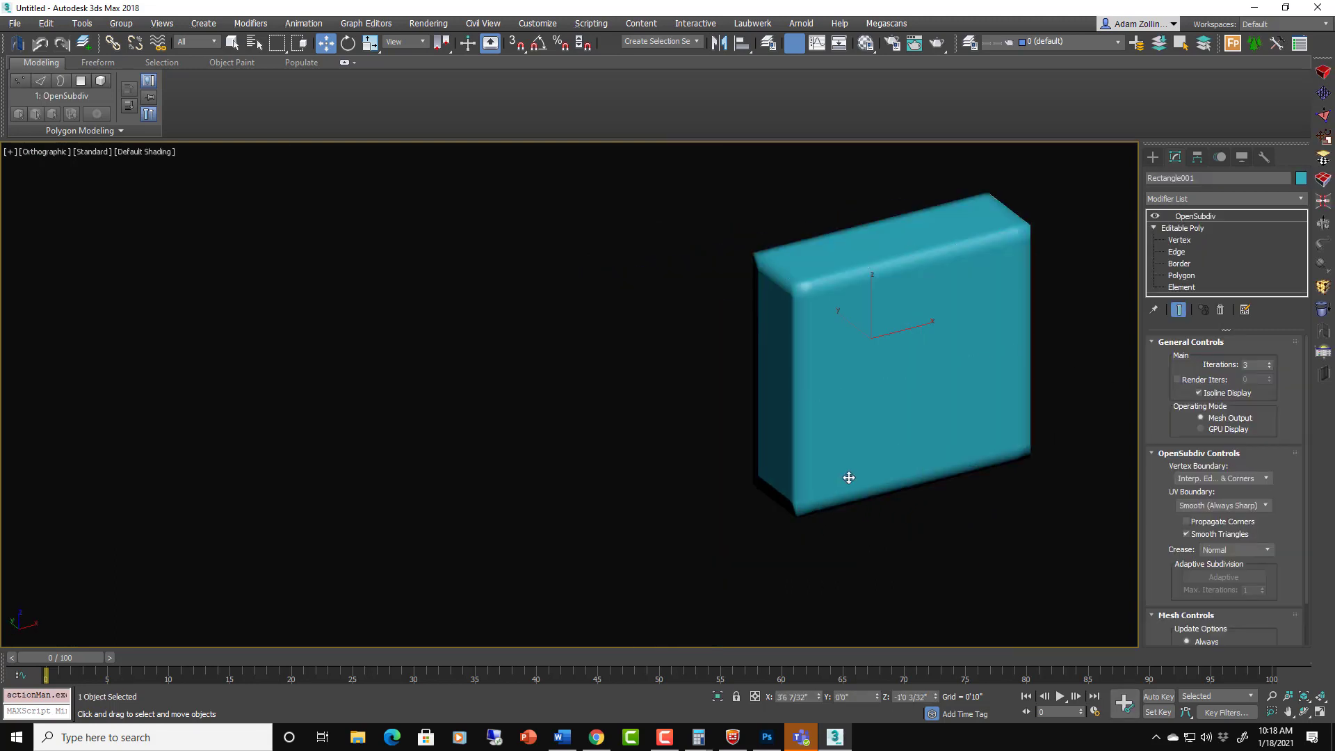
pyautogui.press('2')
pyautogui.click(1237, 383)
pyautogui.click(1190, 525)
pyautogui.moveTo(911, 377); pyautogui.dragTo(930, 320)
pyautogui.click(923, 317)
pyautogui.click(1247, 382)
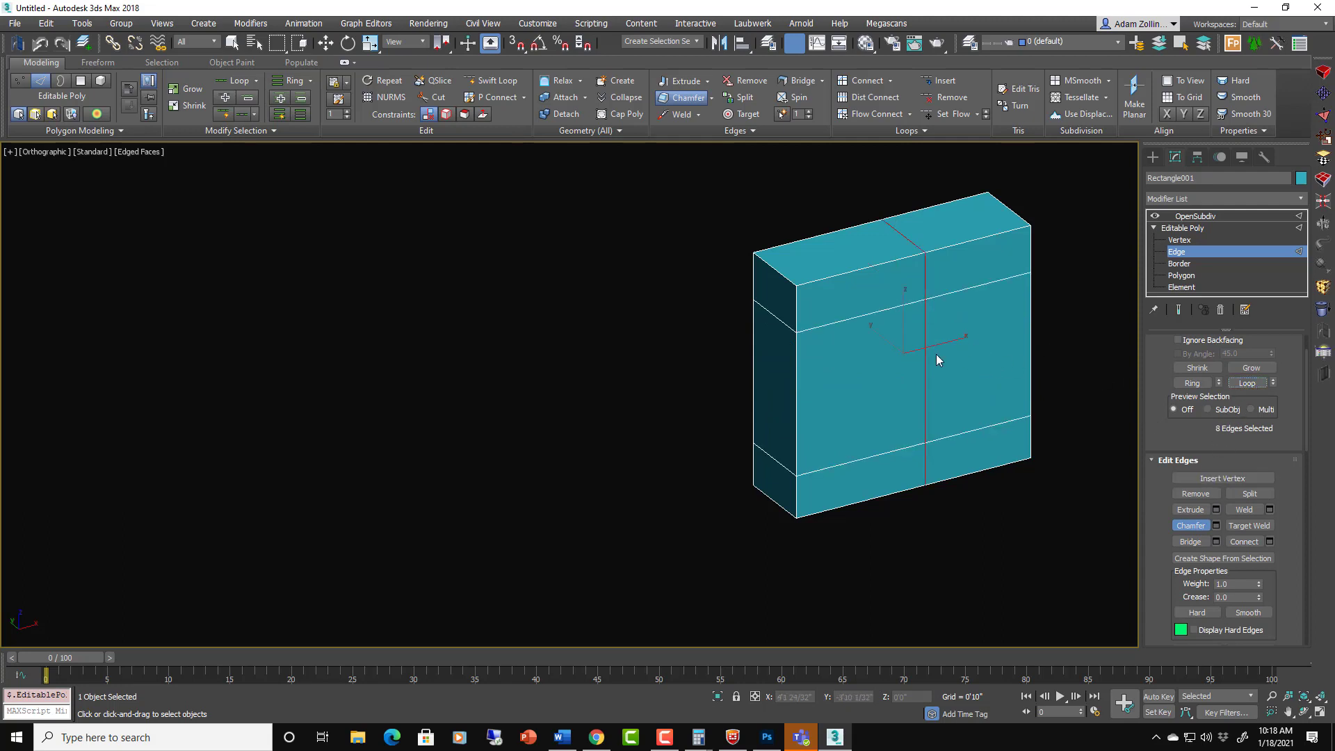
pyautogui.moveTo(926, 344); pyautogui.dragTo(920, 249)
pyautogui.click(1195, 216)
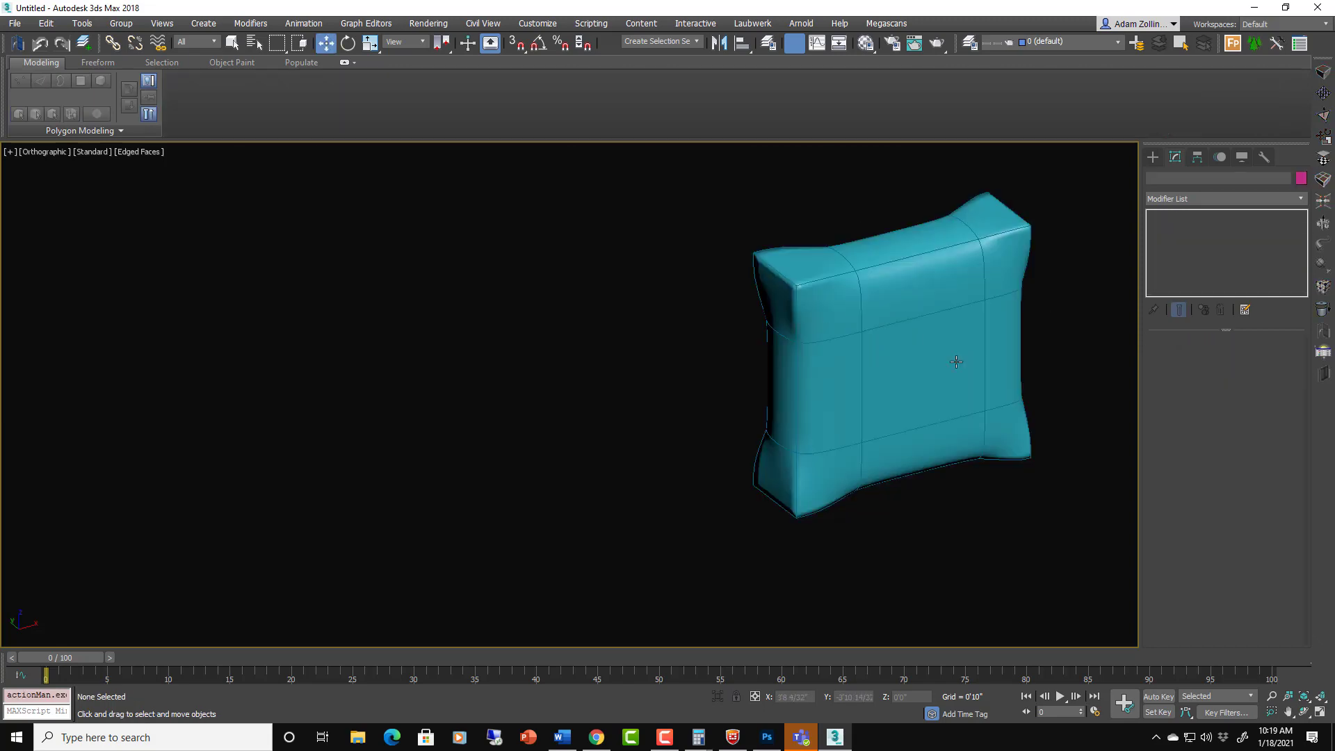
pyautogui.scroll(2, 928, 260)
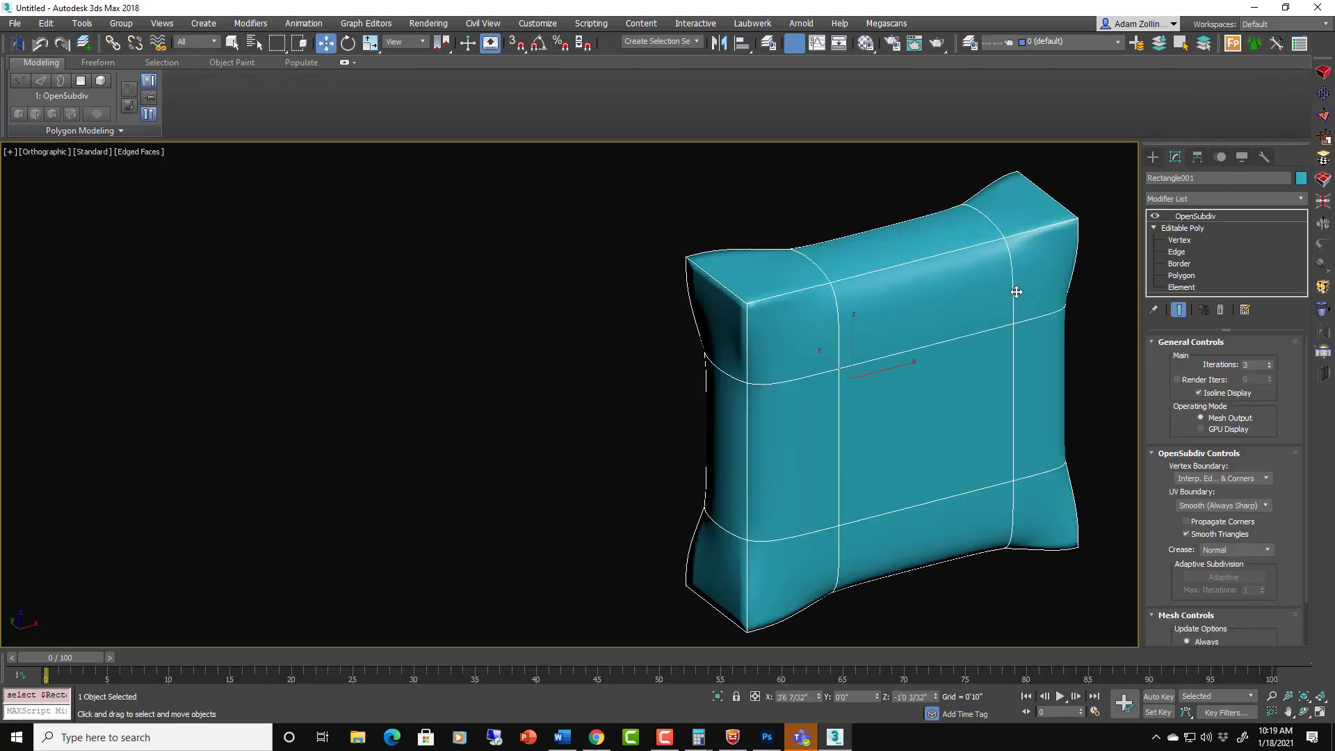
# Set the crease of all the Editable Poly's edges to 1.0 and return to the OpenSubdiv level.
pyautogui.press('2')
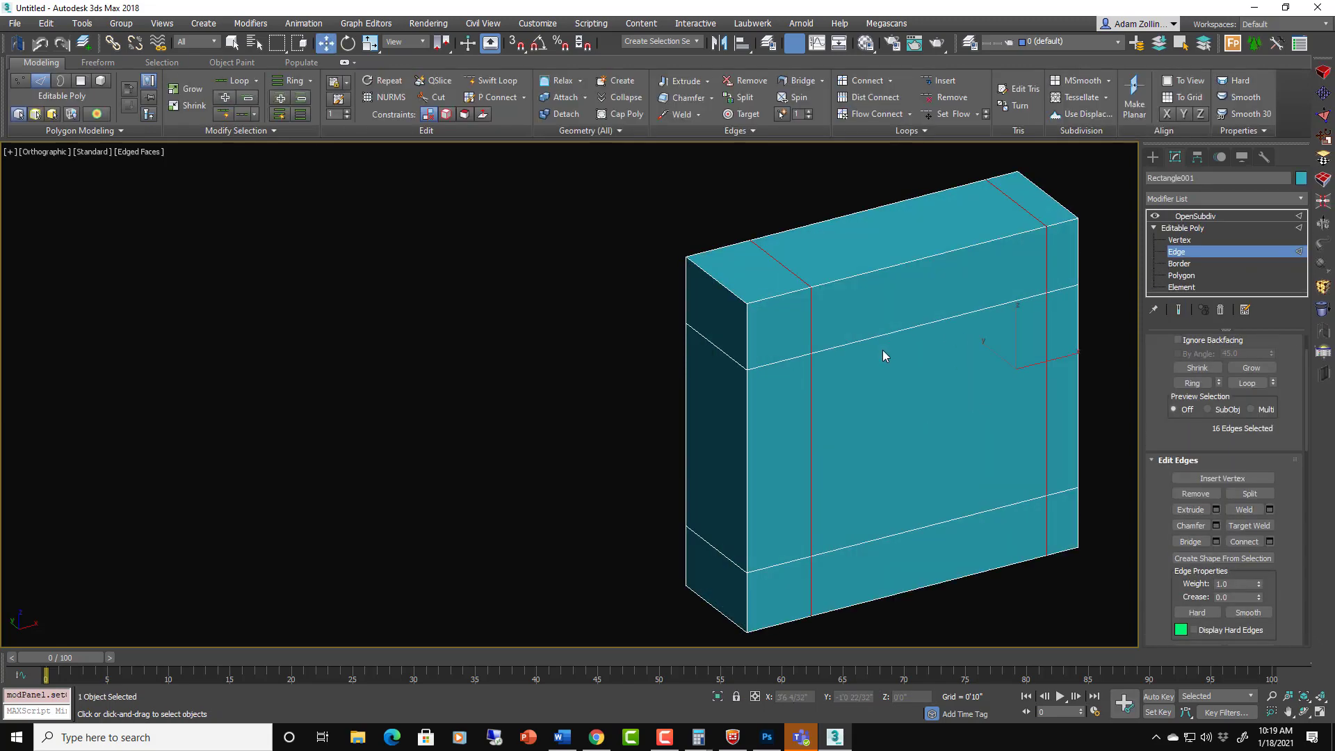
pyautogui.hotkey('ctrl', 'a')
pyautogui.click(1235, 598)
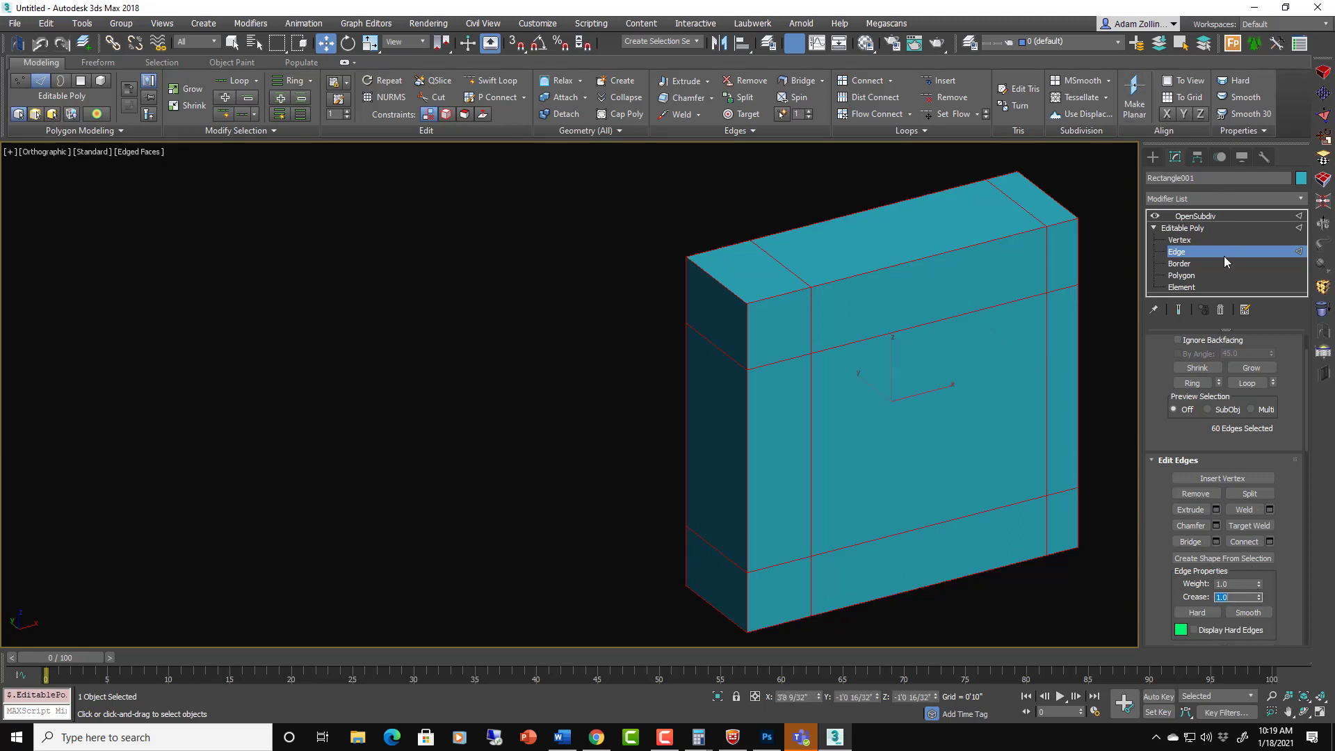
pyautogui.click(1224, 227)
pyautogui.click(1224, 213)
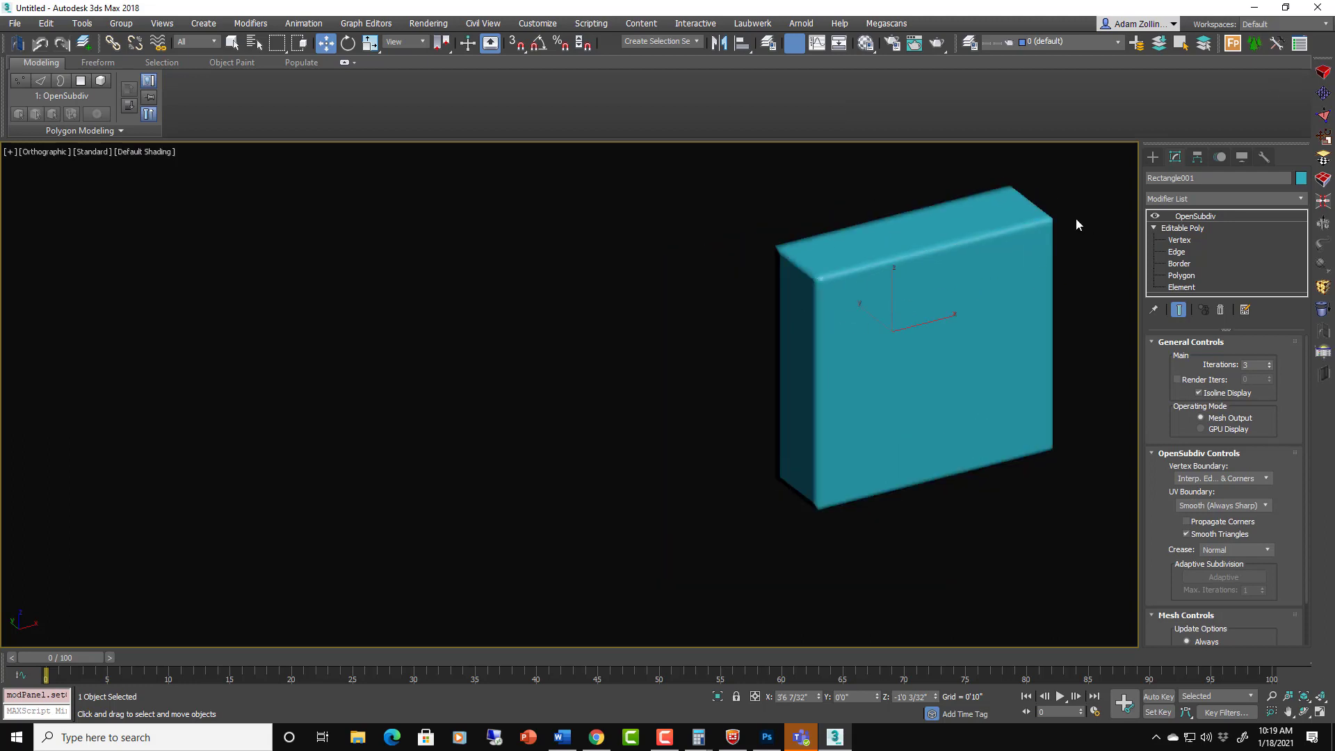
# Turn off Isoline Display and show edged faces to inspect the creased box's full subdivided mesh.
pyautogui.moveTo(1089, 224)
pyautogui.keyDown('alt'); pyautogui.mouseDown(button='middle')
pyautogui.moveTo(989, 215)
pyautogui.moveTo(879, 319)
pyautogui.moveTo(948, 408)
pyautogui.moveTo(1089, 423)
pyautogui.moveTo(1040, 438)
pyautogui.moveTo(1031, 420)
pyautogui.moveTo(893, 415)
pyautogui.moveTo(993, 318)
pyautogui.moveTo(1060, 339)
pyautogui.mouseUp(button='middle'); pyautogui.keyUp('alt')
pyautogui.click(1198, 393)
pyautogui.press('F4')
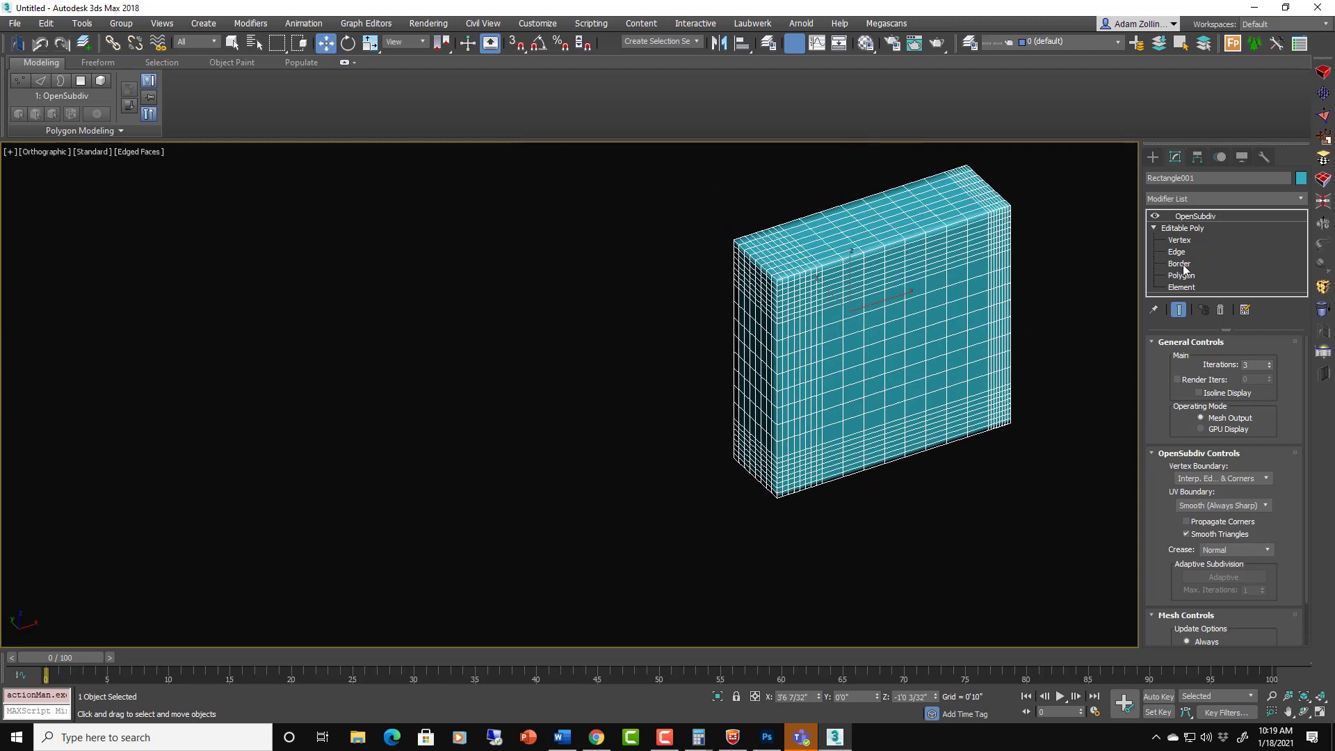
# Bevel the large central polygon of the box's front face inward to form a tapered recess.
pyautogui.press('4')
pyautogui.scroll(2, 957, 340)
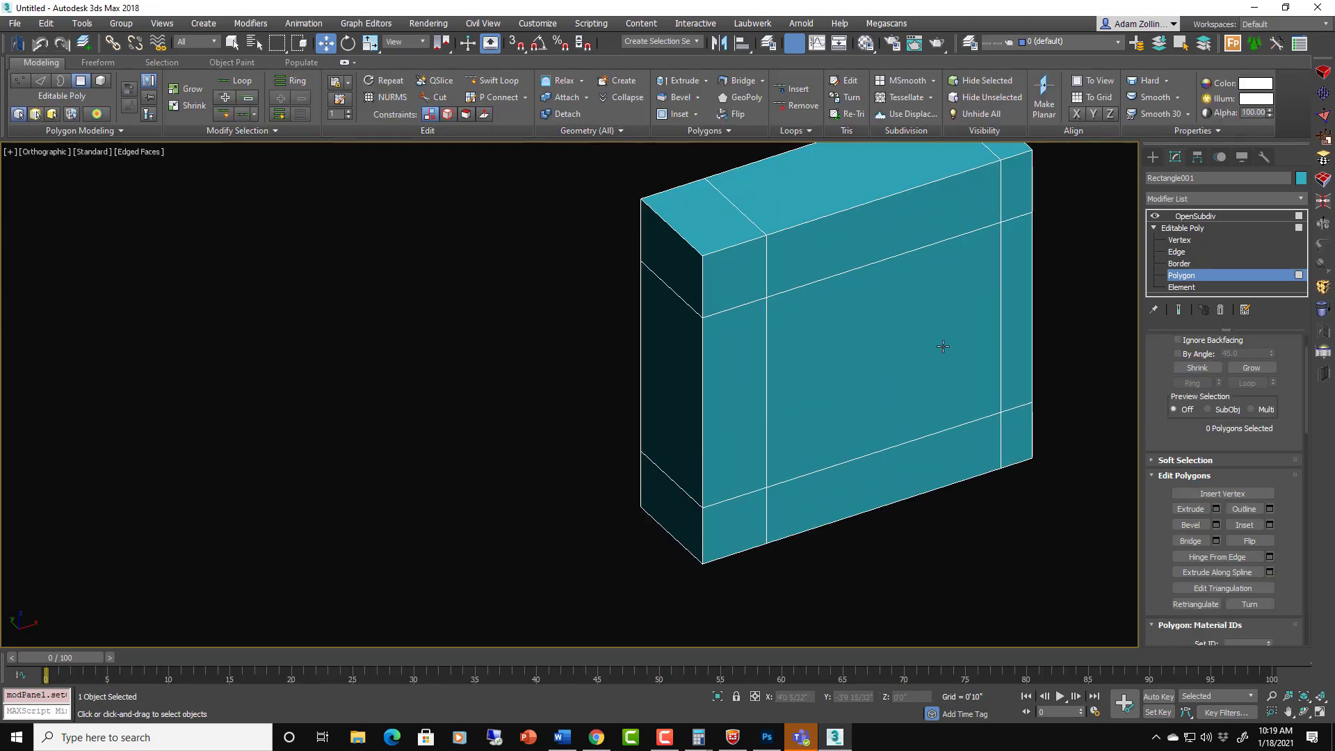
pyautogui.click(987, 356)
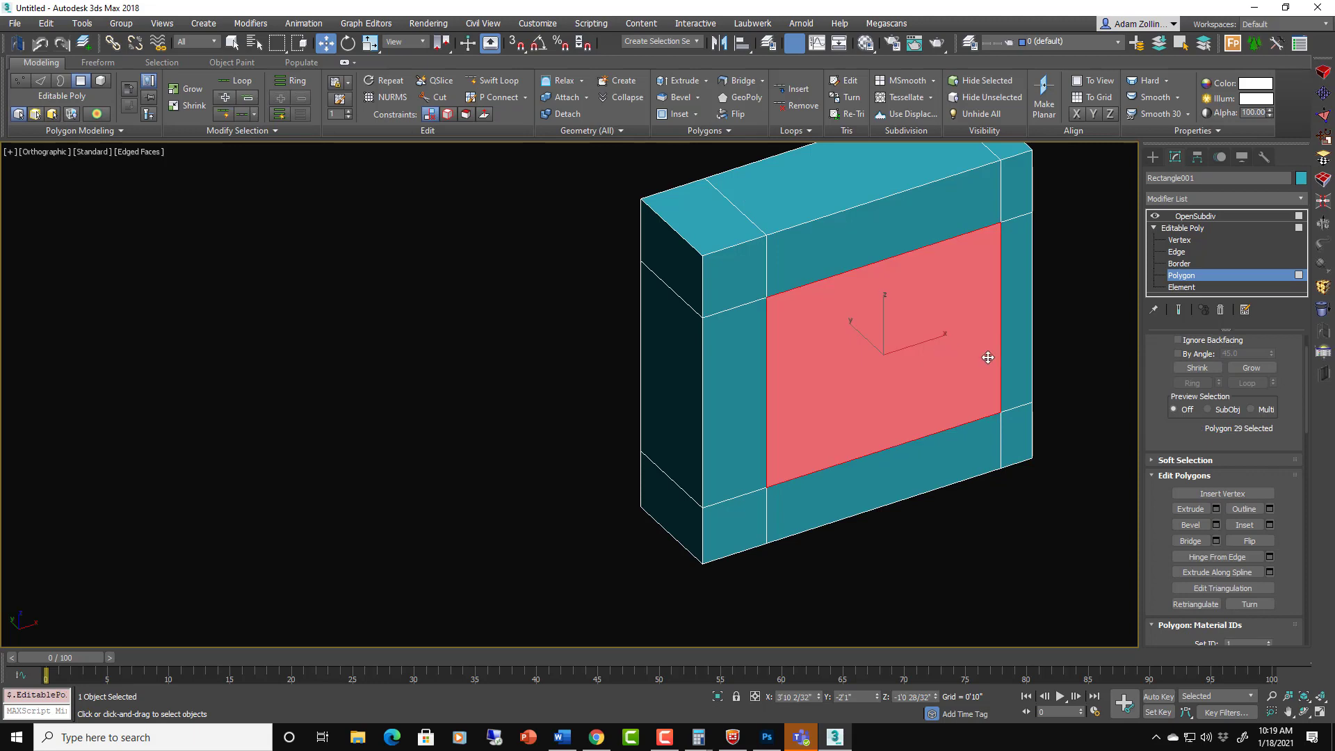
pyautogui.click(1194, 526)
pyautogui.moveTo(942, 338); pyautogui.dragTo(943, 373)
pyautogui.click(922, 422)
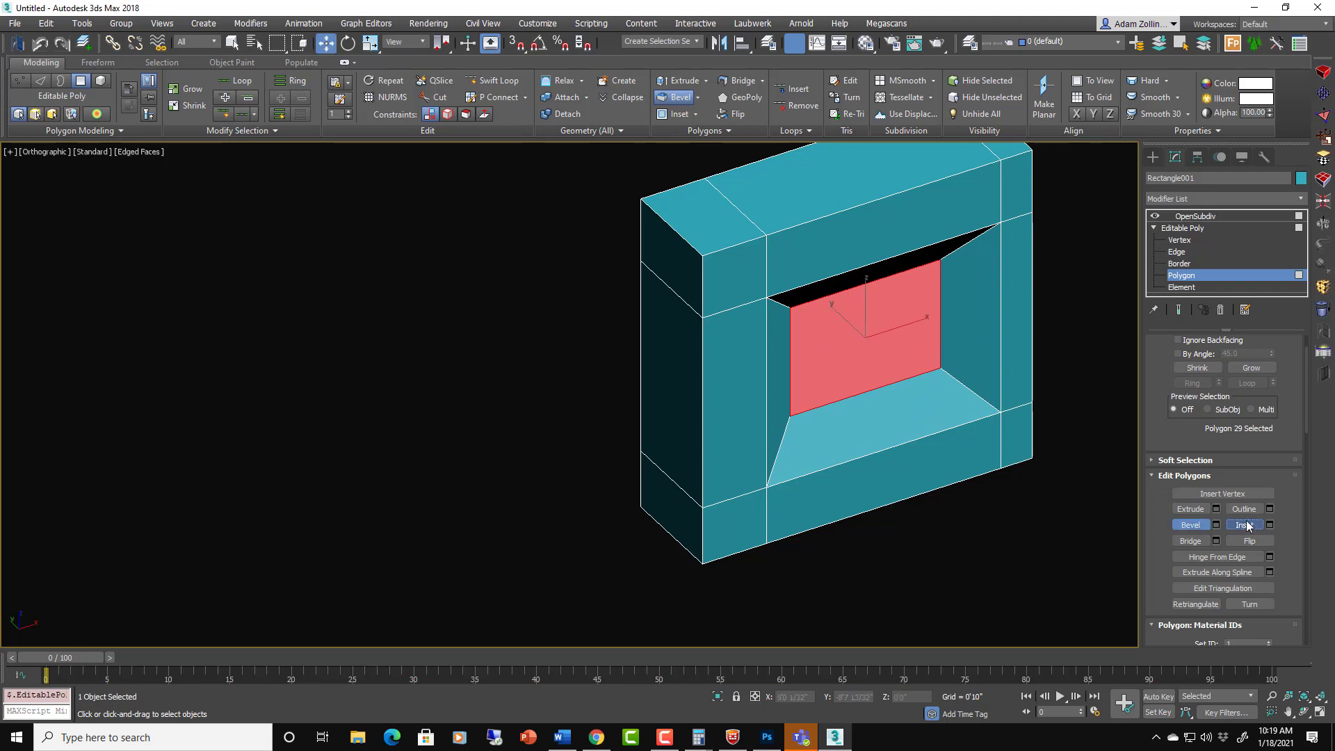
# Inset the polygon at the bottom of the recess slightly and extrude it outward into a protruding block.
pyautogui.click(1255, 526)
pyautogui.moveTo(827, 340); pyautogui.dragTo(873, 253)
pyautogui.click(1190, 509)
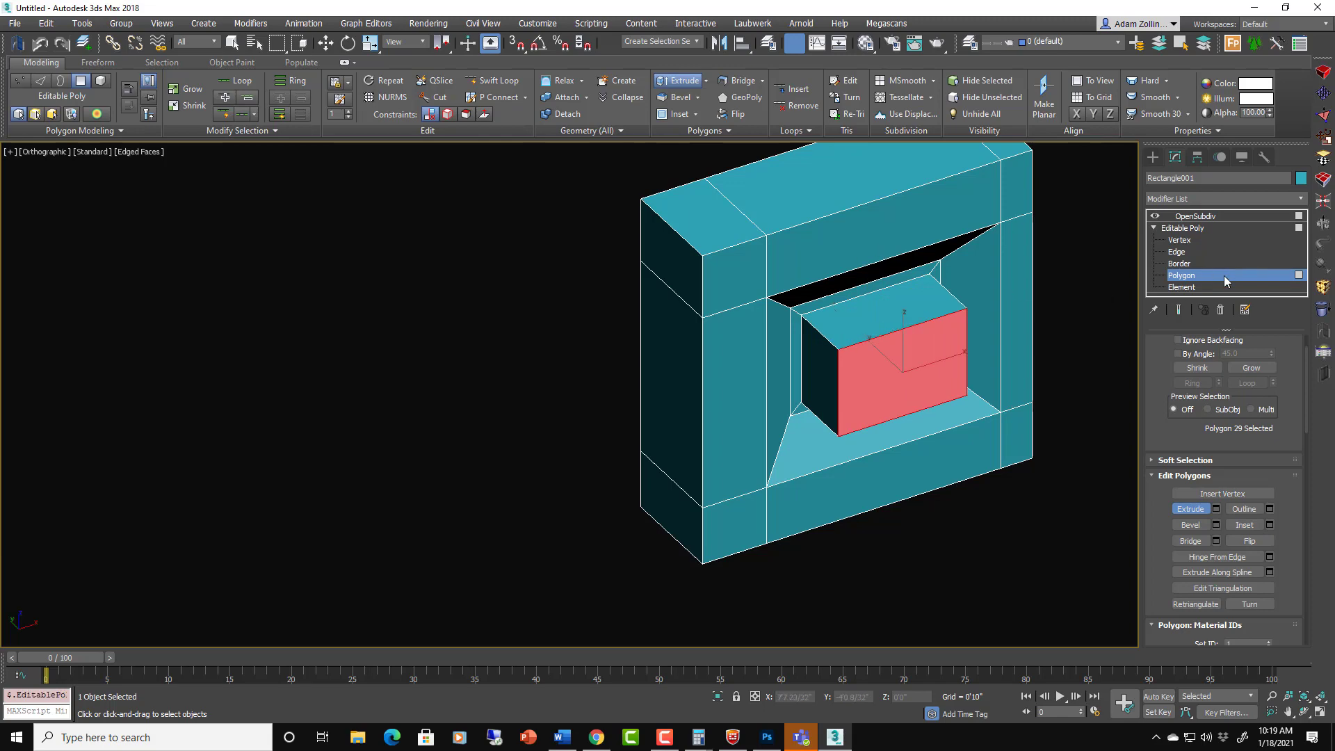
# Return to the OpenSubdiv level with edged faces hidden and examine the smoothed recess and protrusion.
pyautogui.click(1211, 225)
pyautogui.click(1211, 216)
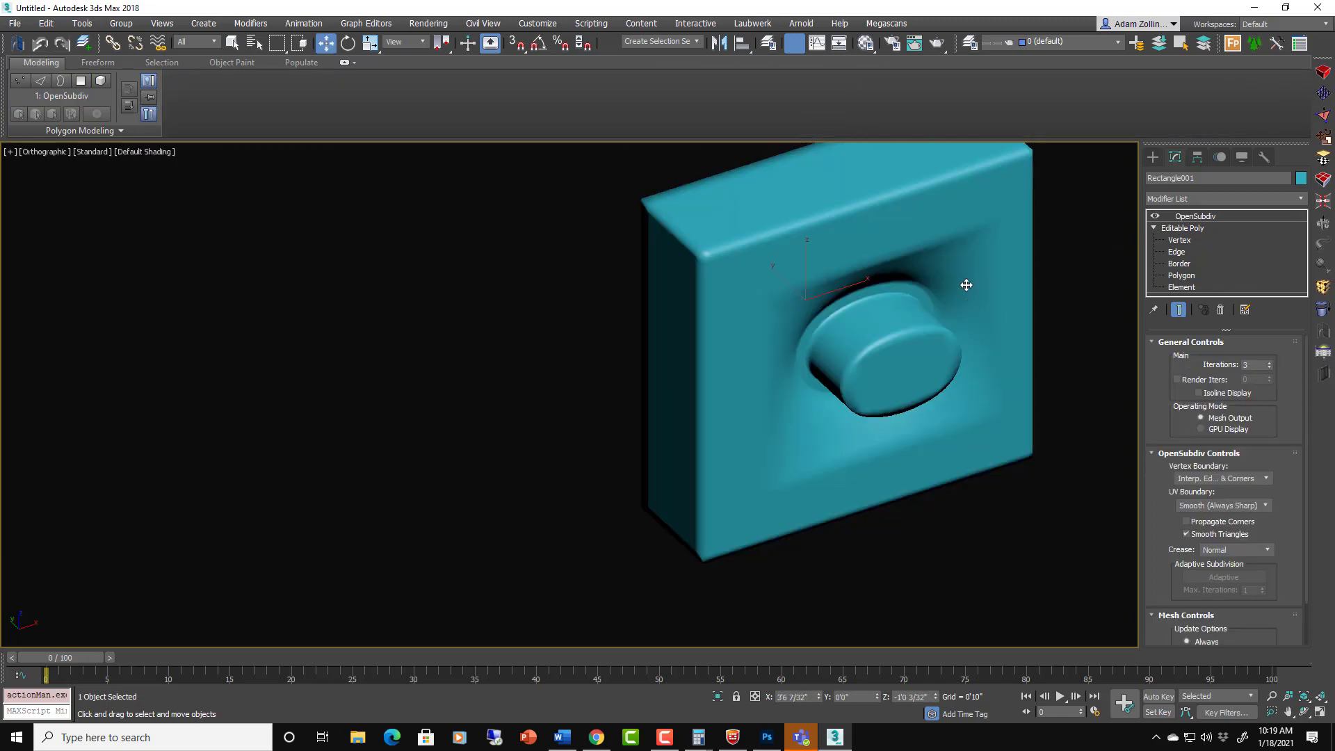
pyautogui.keyDown('alt'); pyautogui.moveTo(966, 285); pyautogui.dragTo(1048, 334, button='middle'); pyautogui.keyUp('alt')
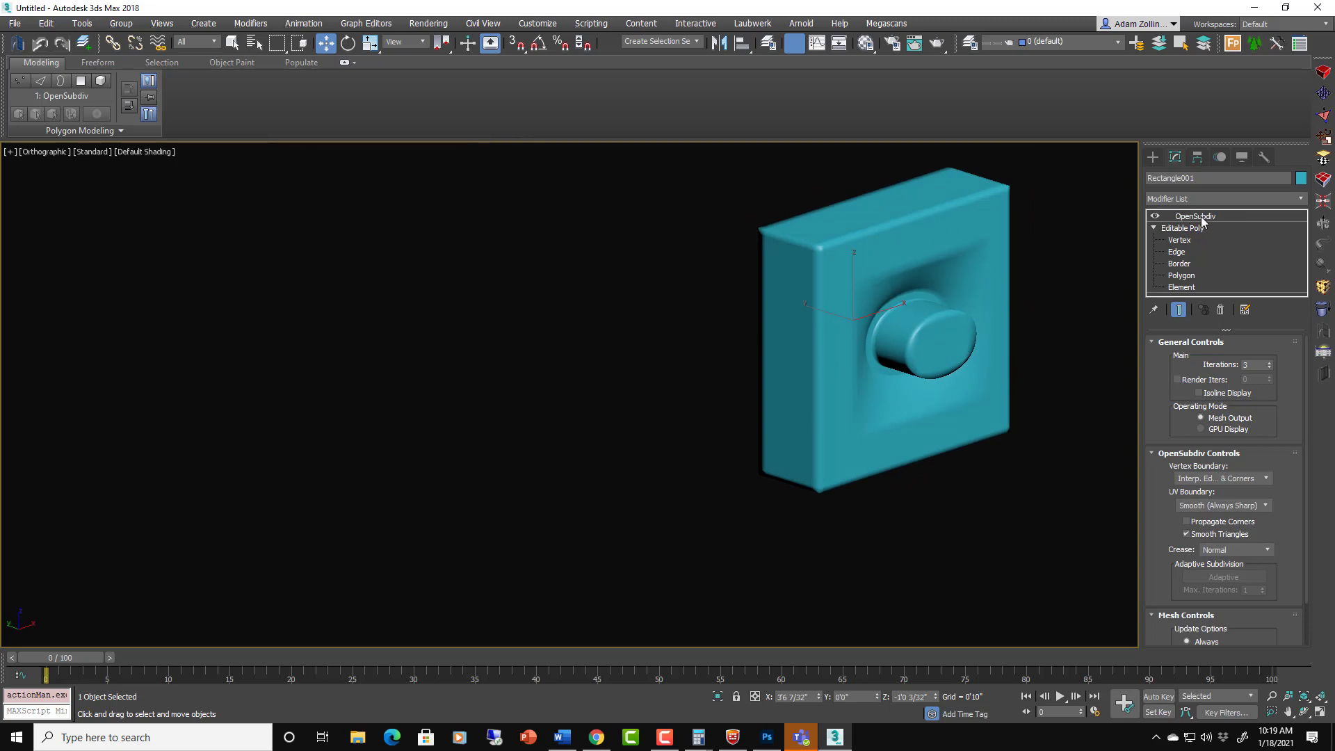
# Show edged faces and examine the unsmoothed edges around the recess and block at the Editable Poly's edge level.
pyautogui.scroll(3, 992, 332)
pyautogui.press('F4')
pyautogui.press('2')
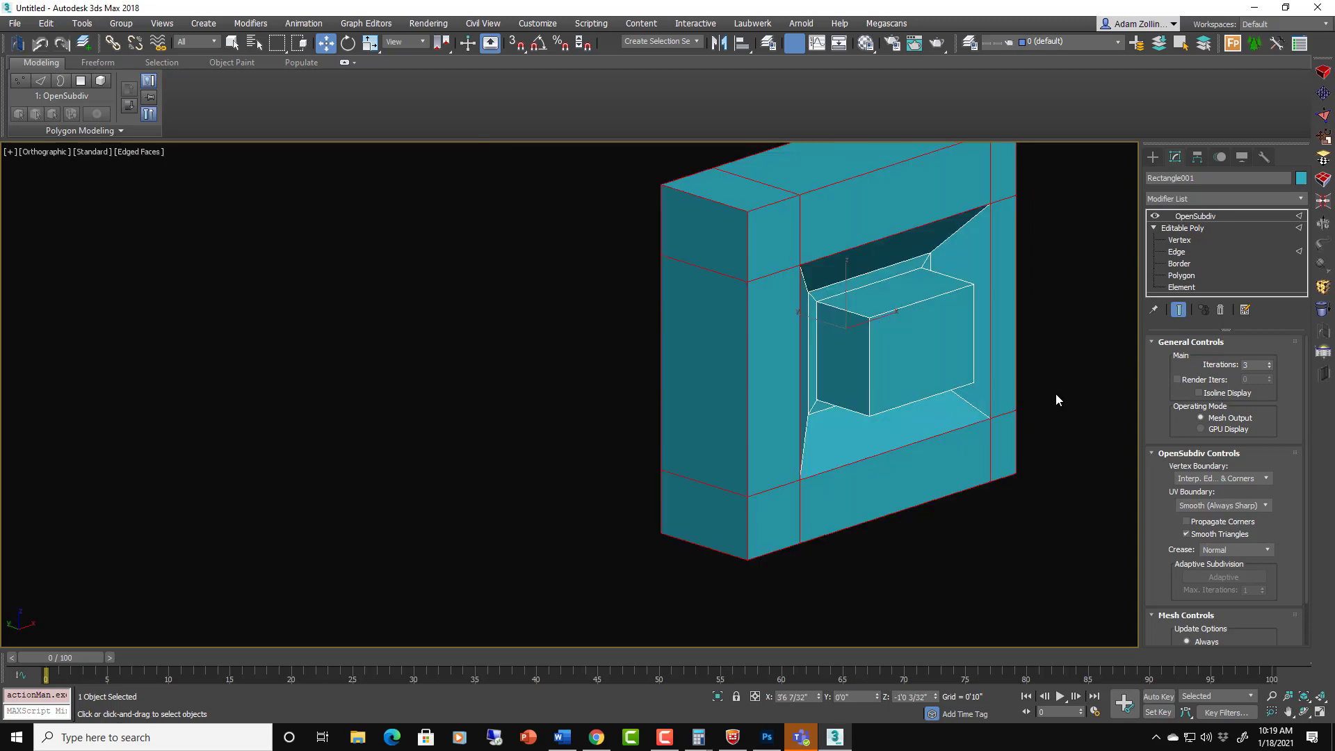
pyautogui.scroll(5, 1056, 393)
pyautogui.keyDown('alt'); pyautogui.moveTo(1042, 400); pyautogui.dragTo(1010, 418, button='middle'); pyautogui.keyUp('alt')
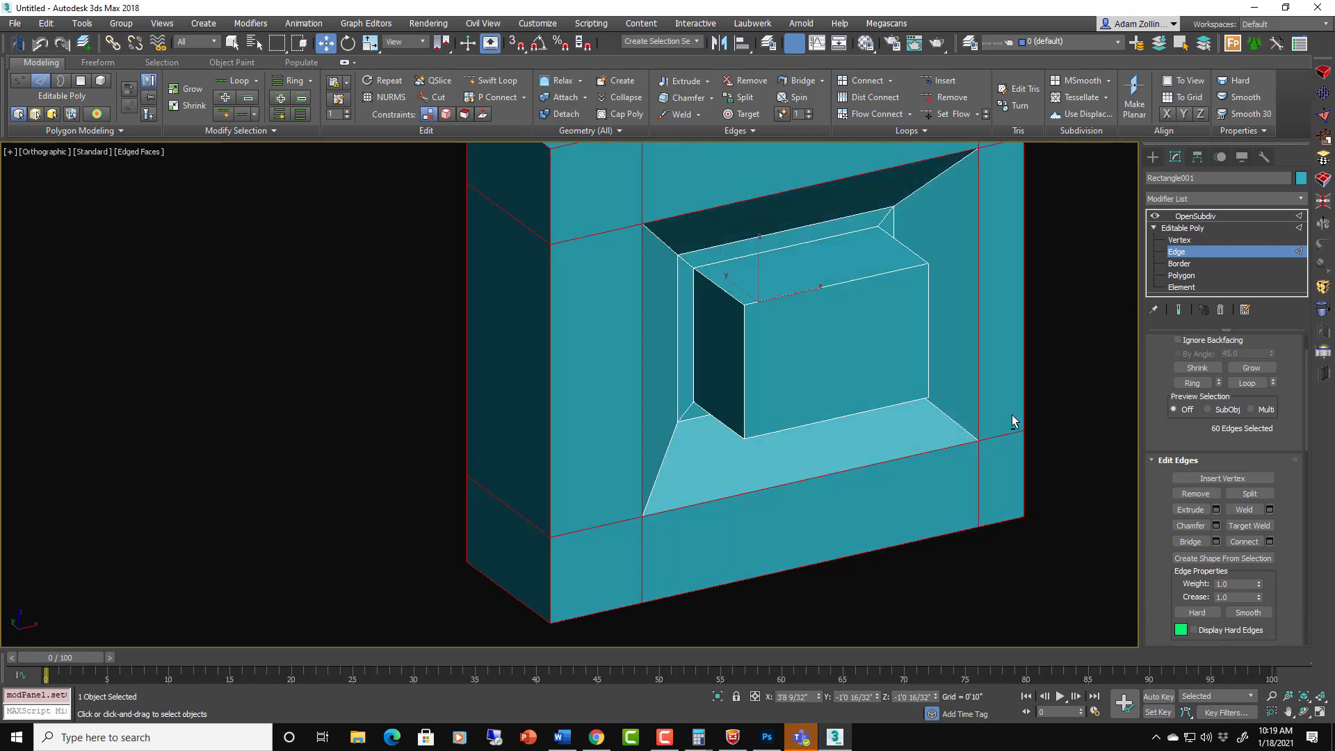
pyautogui.scroll(-2, 1009, 360)
pyautogui.keyDown('alt'); pyautogui.moveTo(1009, 360); pyautogui.dragTo(992, 387, button='middle'); pyautogui.keyUp('alt')
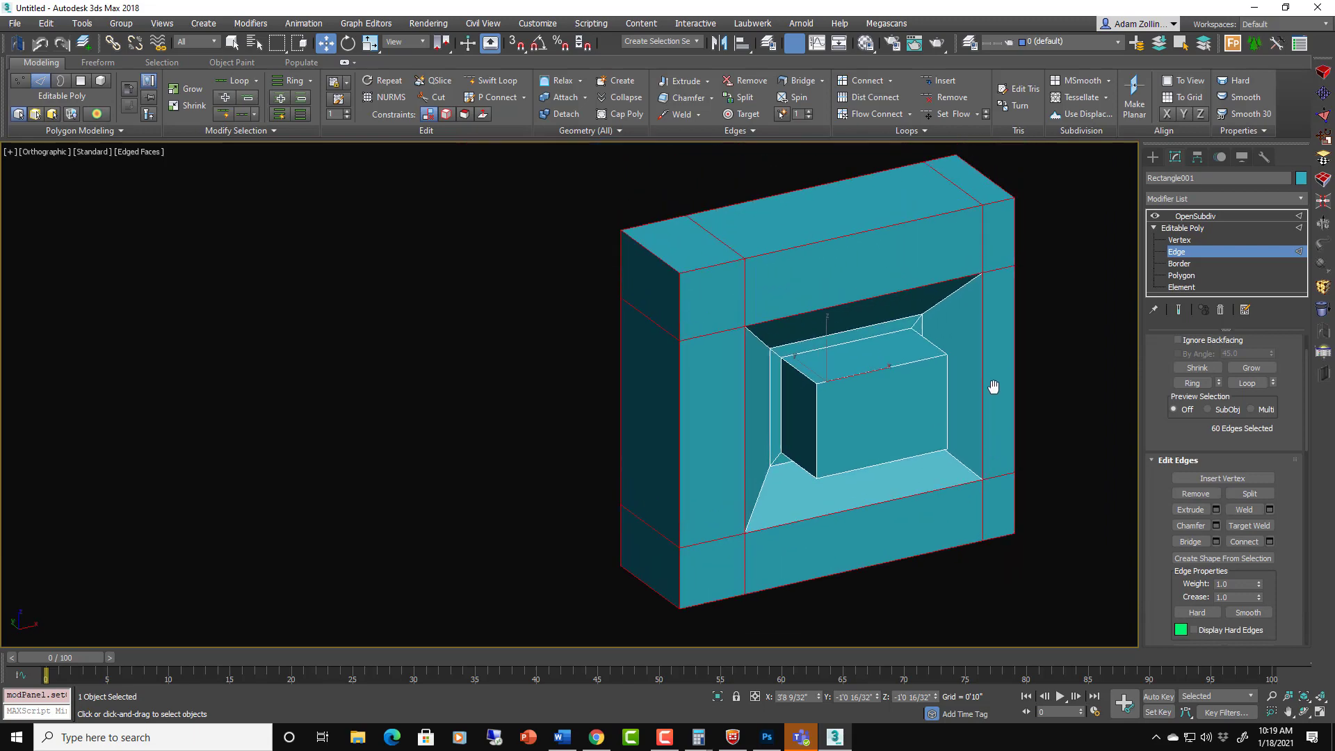
pyautogui.keyDown('alt'); pyautogui.moveTo(994, 378); pyautogui.dragTo(1025, 413, button='middle'); pyautogui.keyUp('alt')
# Remove the OpenSubdiv modifier and leave the Editable Poly's edge level.
pyautogui.click(1254, 215)
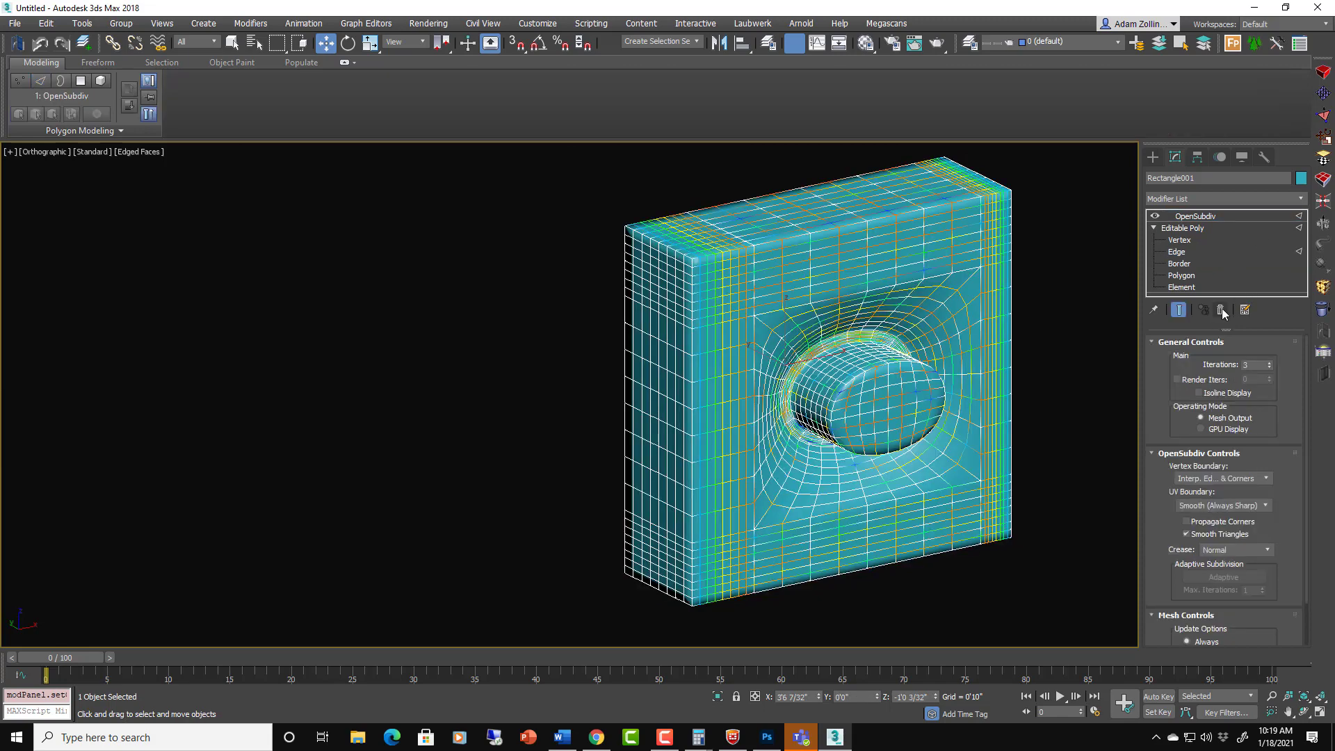
pyautogui.click(1222, 311)
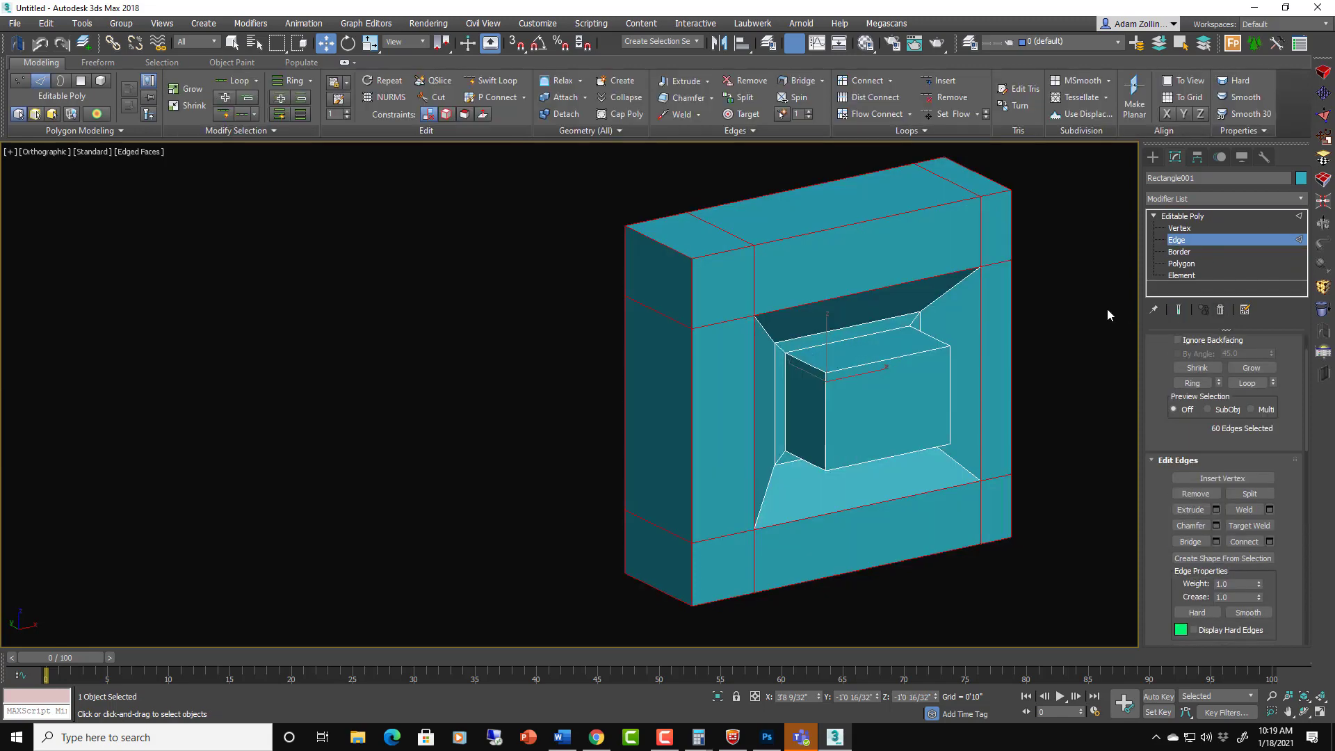
pyautogui.click(1106, 308)
pyautogui.click(1151, 216)
pyautogui.click(1152, 217)
# Add a CreaseSet modifier above the Editable Poly and activate its edge sub-object level.
pyautogui.click(1300, 199)
pyautogui.moveTo(1302, 238); pyautogui.dragTo(1291, 270)
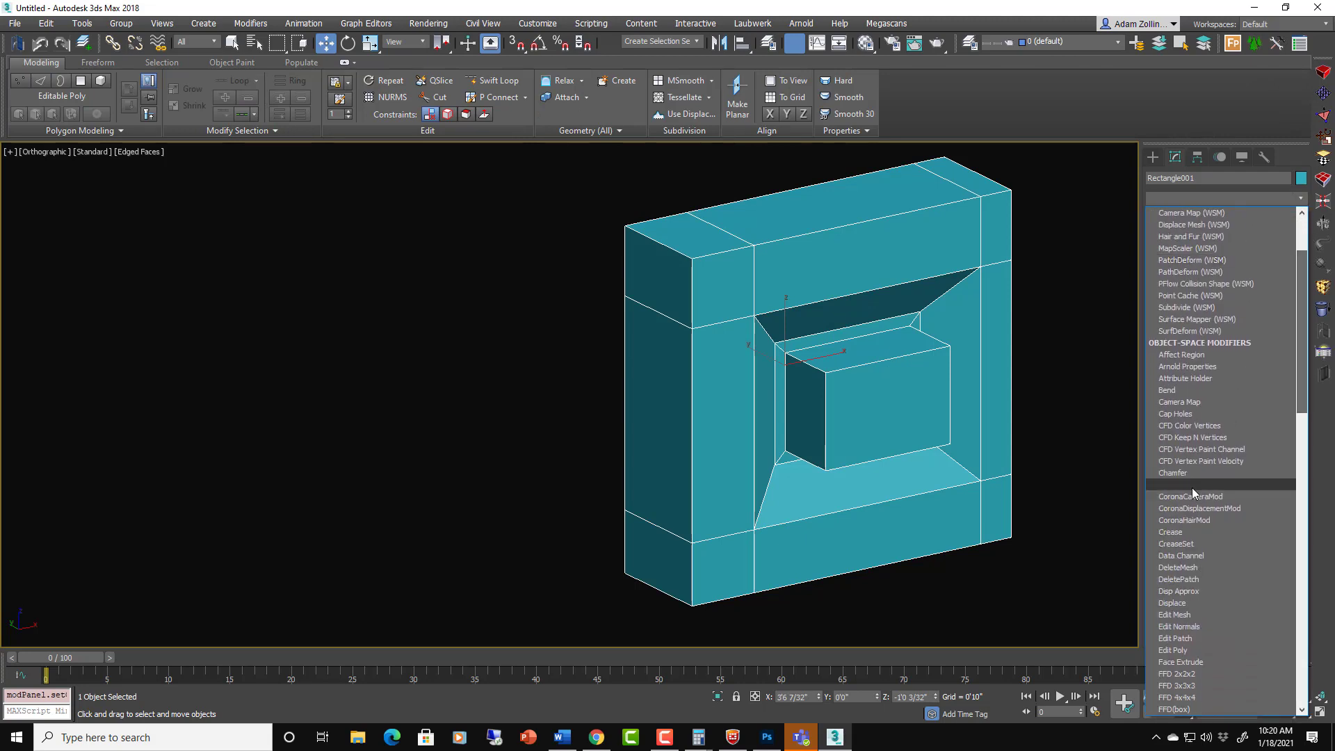
pyautogui.click(1178, 542)
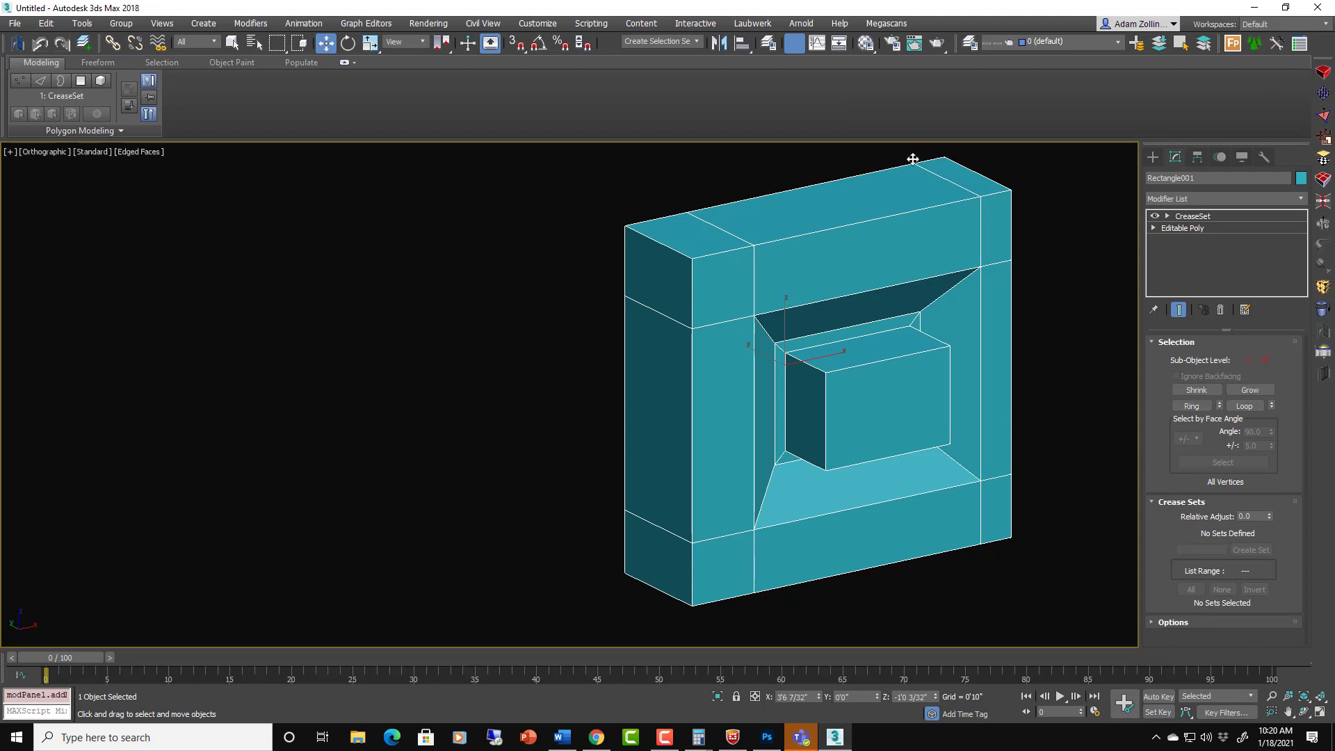
pyautogui.click(1265, 359)
# Select the edges bordering the front face of the protruding block.
pyautogui.click(845, 369)
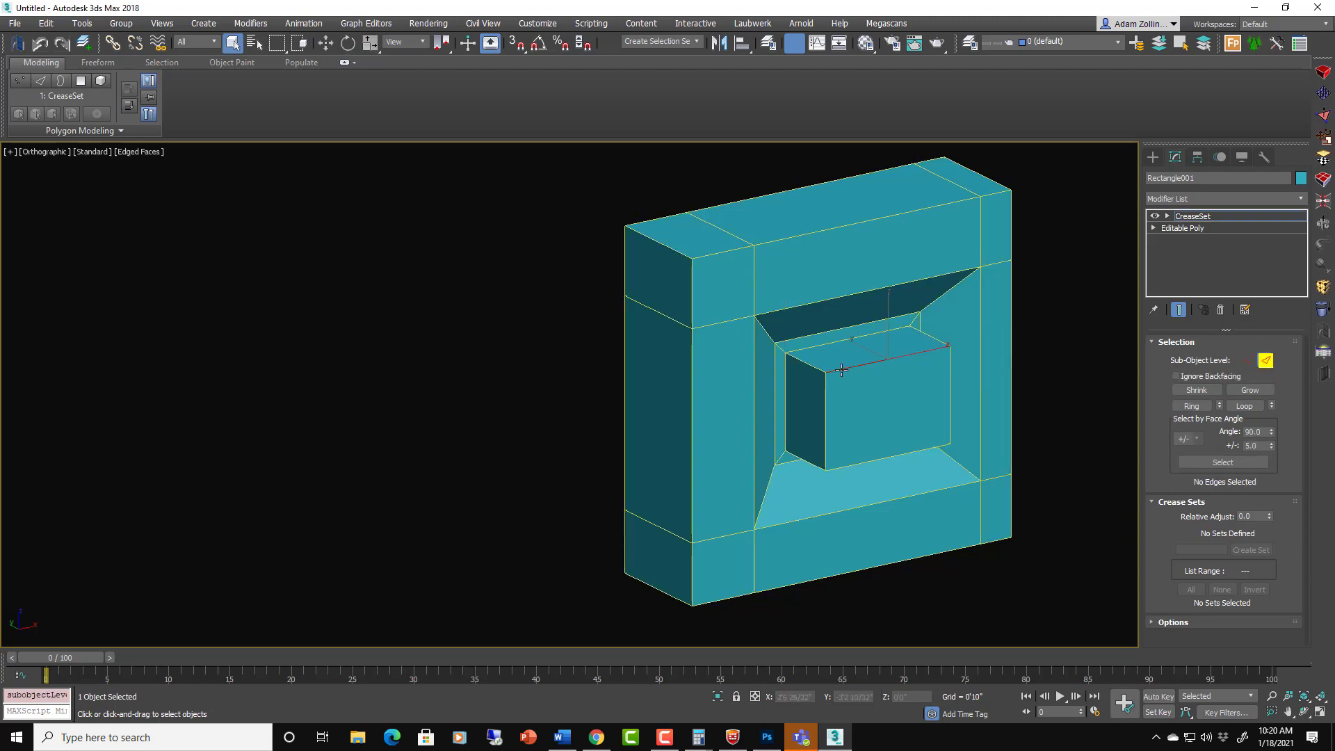
pyautogui.keyDown('ctrl'); pyautogui.click(826, 403); pyautogui.keyUp('ctrl')
pyautogui.keyDown('ctrl'); pyautogui.click(907, 452); pyautogui.keyUp('ctrl')
pyautogui.keyDown('ctrl'); pyautogui.click(949, 423); pyautogui.keyUp('ctrl')
pyautogui.keyDown('ctrl'); pyautogui.click(931, 448); pyautogui.keyUp('ctrl')
pyautogui.keyDown('alt'); pyautogui.moveTo(980, 481); pyautogui.dragTo(974, 594, button='middle'); pyautogui.keyUp('alt')
pyautogui.keyDown('alt'); pyautogui.click(908, 439); pyautogui.keyUp('alt')
pyautogui.keyDown('alt'); pyautogui.moveTo(987, 585); pyautogui.dragTo(761, 452); pyautogui.keyUp('alt')
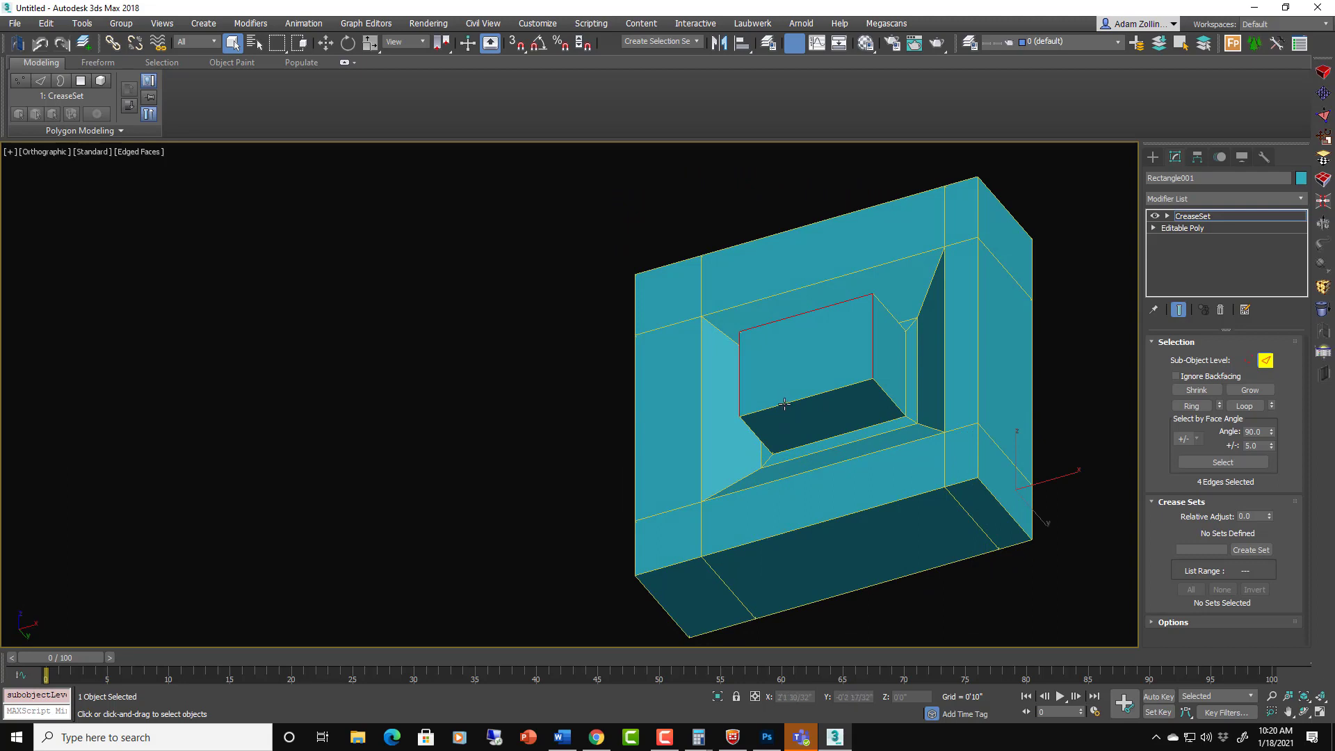
pyautogui.keyDown('ctrl'); pyautogui.click(780, 403); pyautogui.keyUp('ctrl')
# Create a crease set named edgeGroup1 from the selected edges, undoing the first set made with the default name.
pyautogui.click(1249, 550)
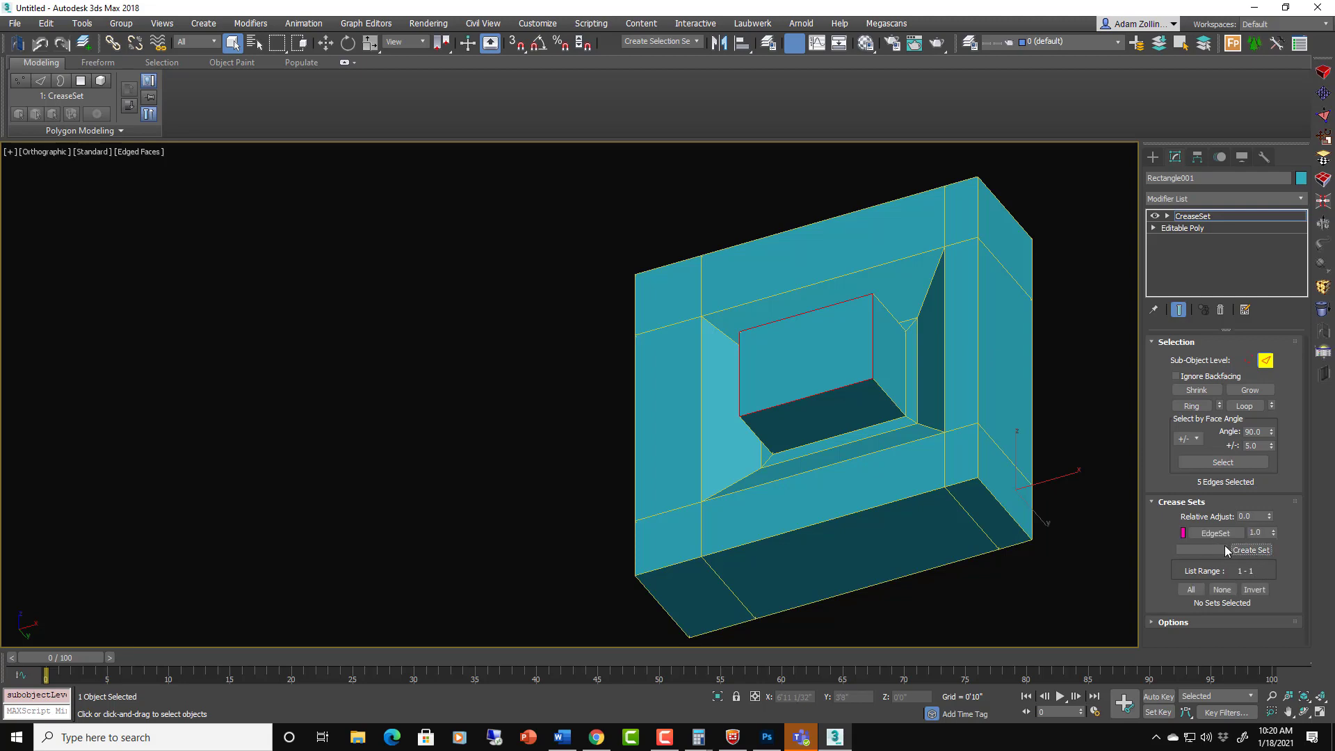
pyautogui.hotkey('ctrl', 'z')
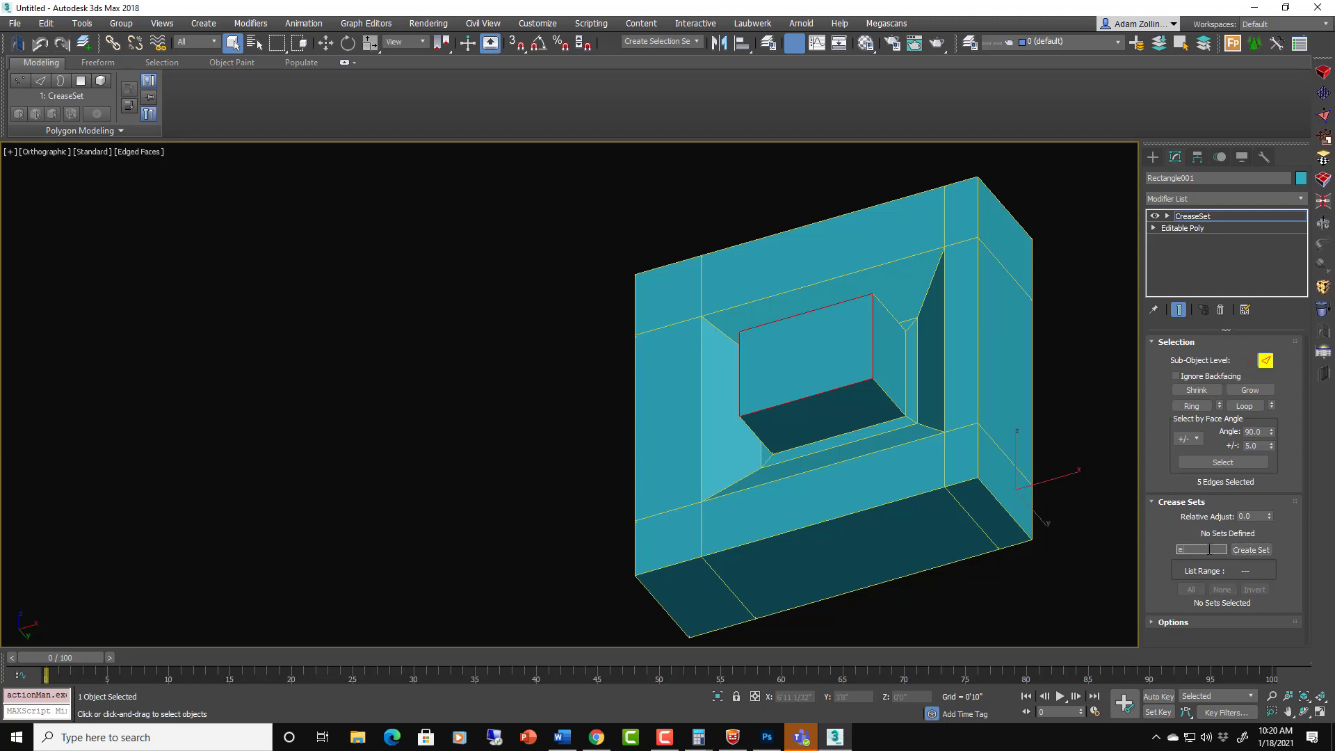
pyautogui.click(1209, 550)
pyautogui.write('edgeGroup1')
pyautogui.click(1251, 549)
# Add an OpenSubdiv modifier above CreaseSet and set its iterations to 3.
pyautogui.scroll(-2, 1013, 455)
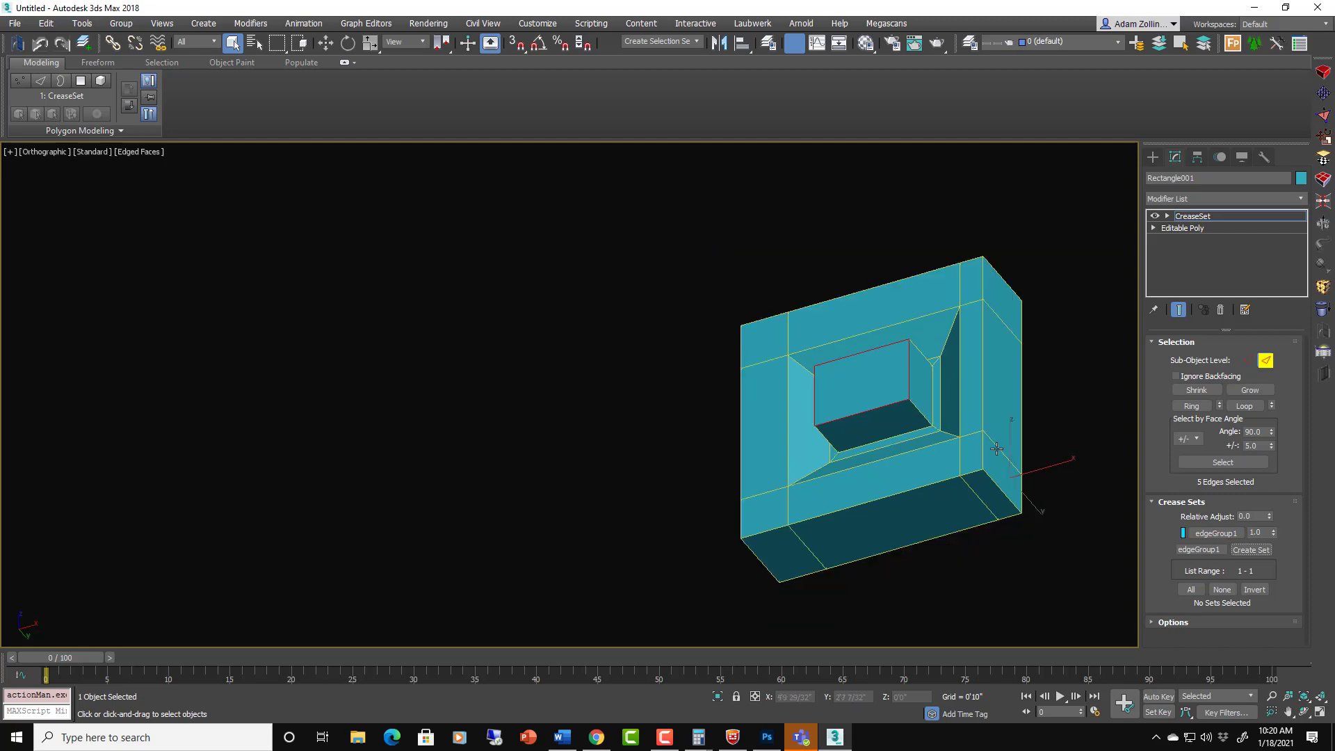
pyautogui.keyDown('alt'); pyautogui.moveTo(1012, 455); pyautogui.dragTo(1043, 458, button='middle'); pyautogui.keyUp('alt')
pyautogui.click(1300, 199)
pyautogui.moveTo(1302, 230); pyautogui.dragTo(1302, 375)
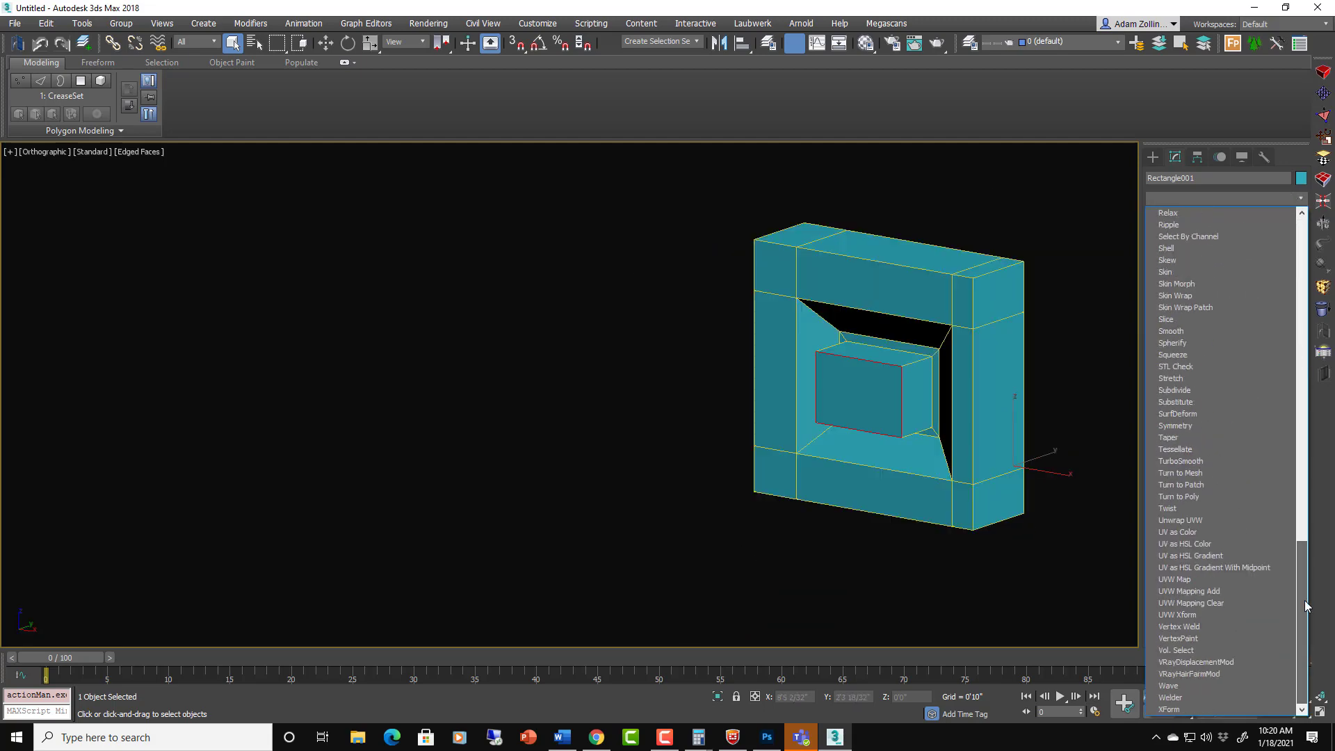
pyautogui.click(1203, 390)
pyautogui.click(1270, 363)
pyautogui.click(1270, 362)
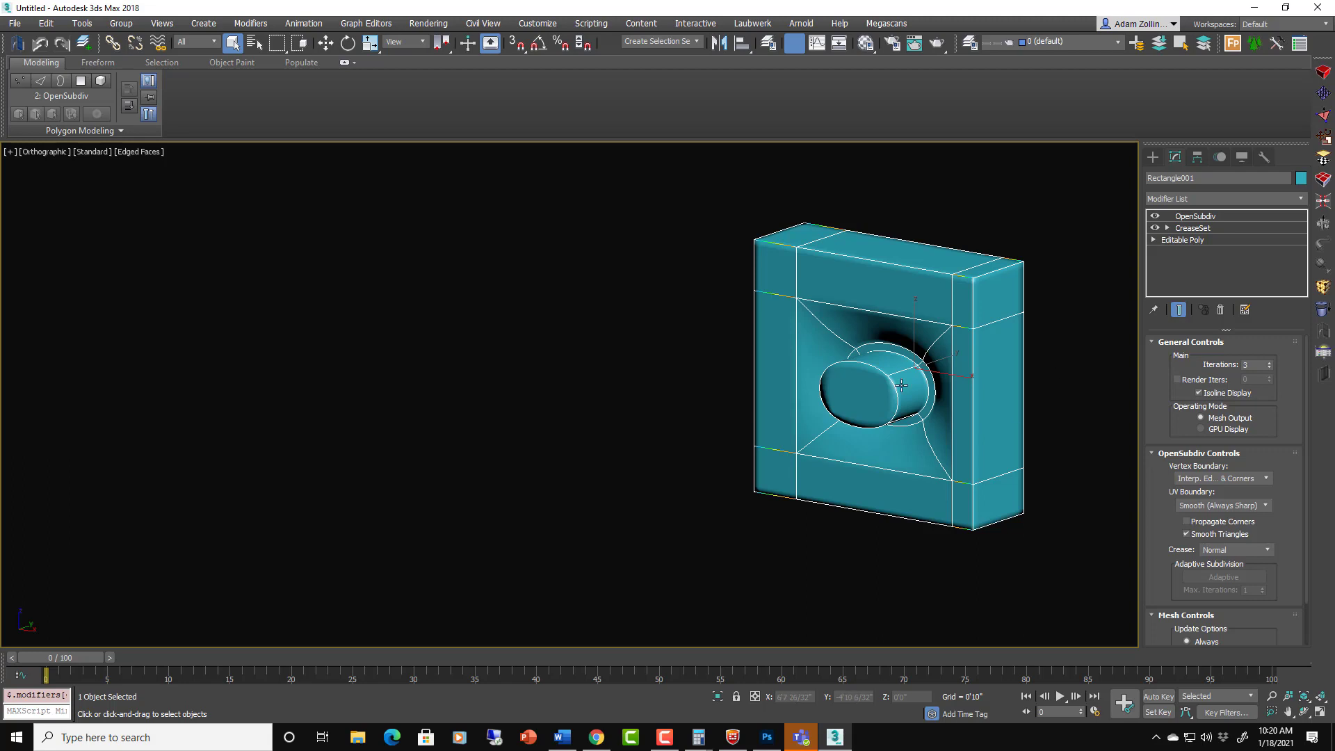
# Lower the crease value of the edgeGroup1 set to 0.14 and view the protrusion from the other side.
pyautogui.click(1202, 229)
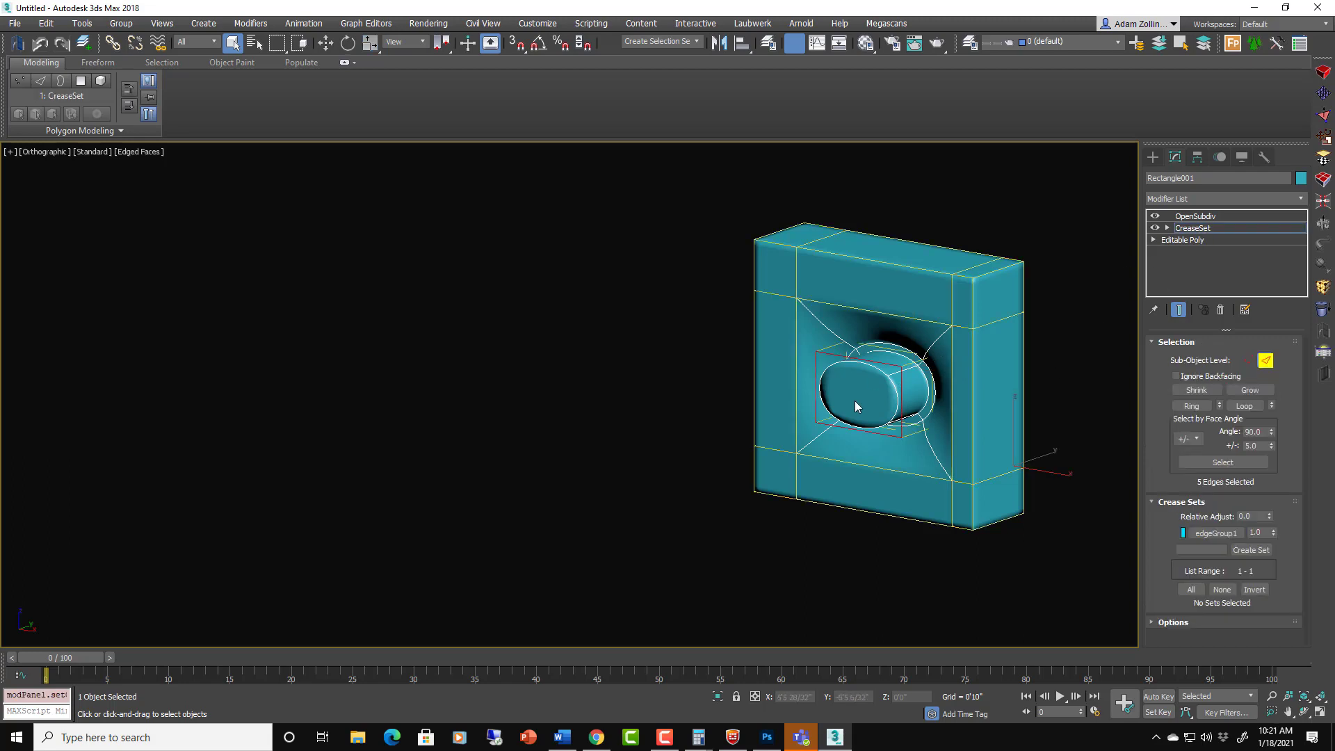
pyautogui.scroll(4, 854, 401)
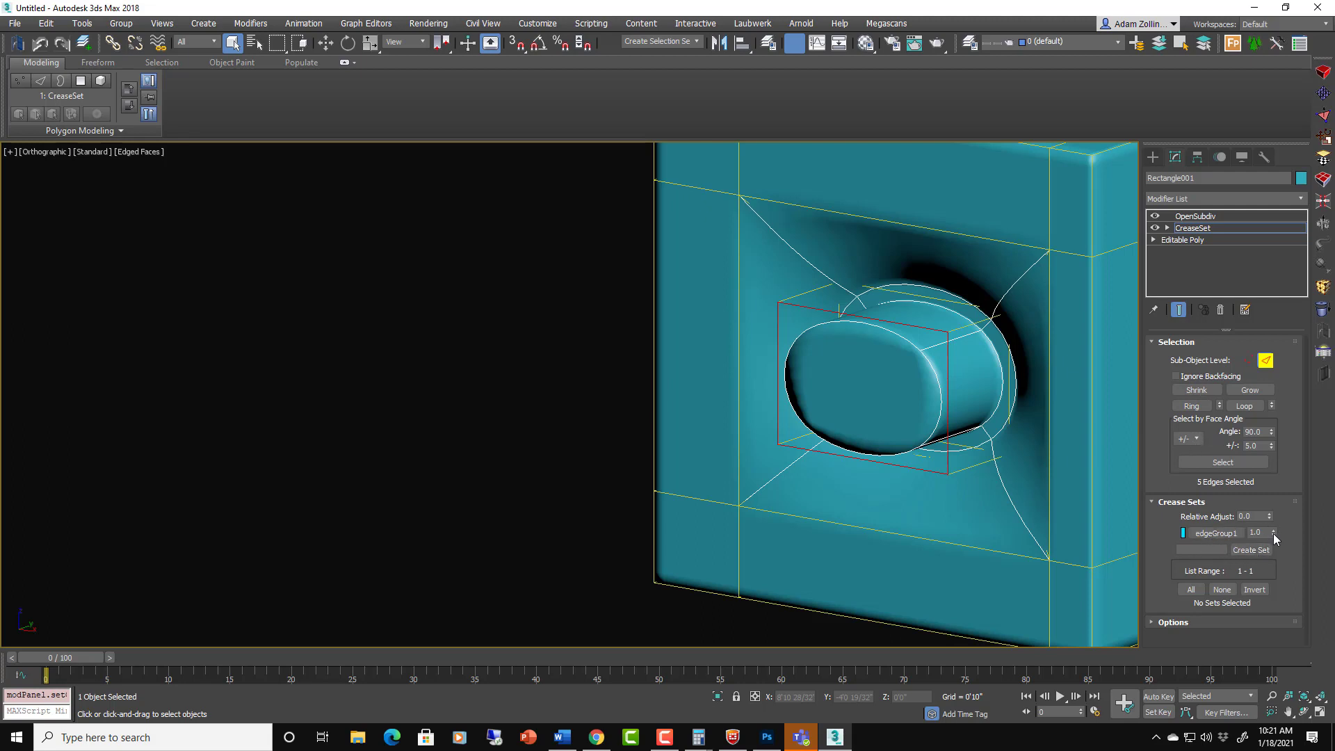
pyautogui.moveTo(1273, 532); pyautogui.dragTo(1288, 593)
pyautogui.scroll(-3, 810, 348)
pyautogui.keyDown('alt'); pyautogui.moveTo(814, 348); pyautogui.dragTo(913, 329, button='middle'); pyautogui.keyUp('alt')
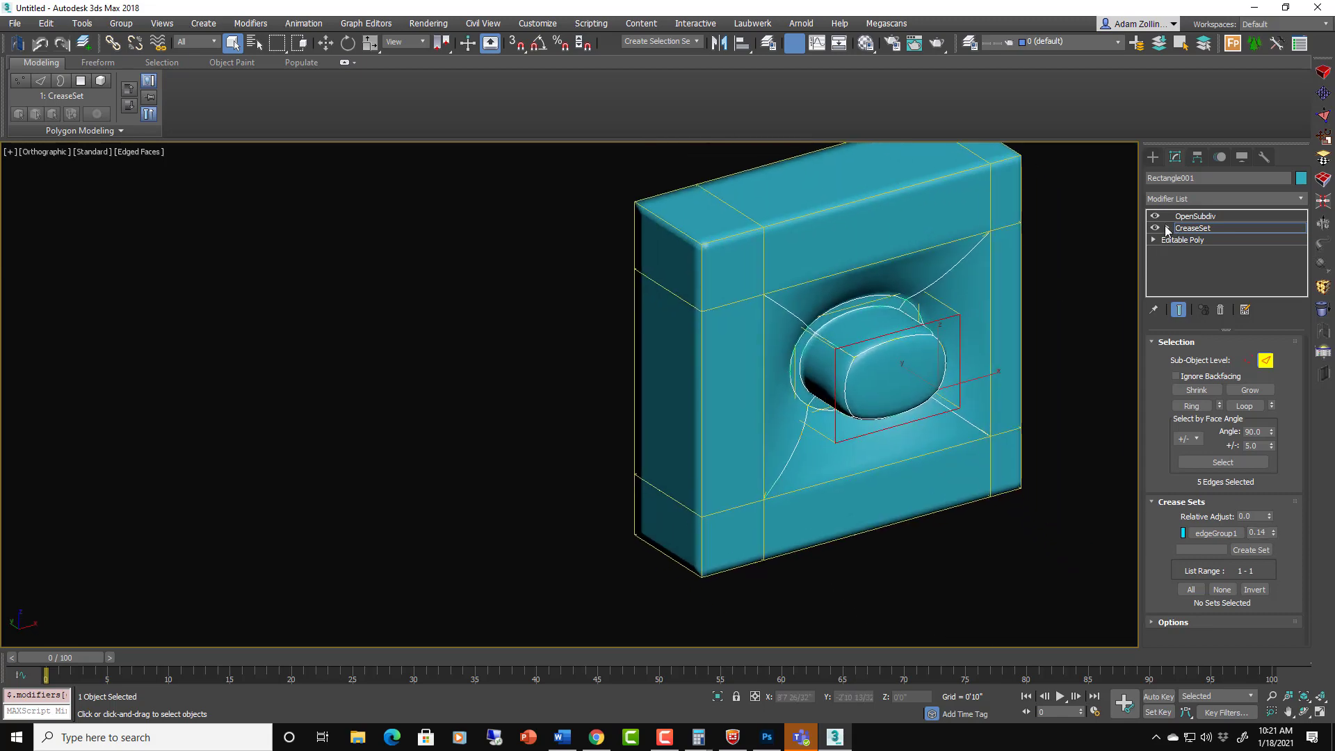
# Select the four edges framing the outer opening of the recess and create a crease set named outerLoop from them.
pyautogui.click(1167, 228)
pyautogui.click(1178, 309)
pyautogui.scroll(2, 907, 279)
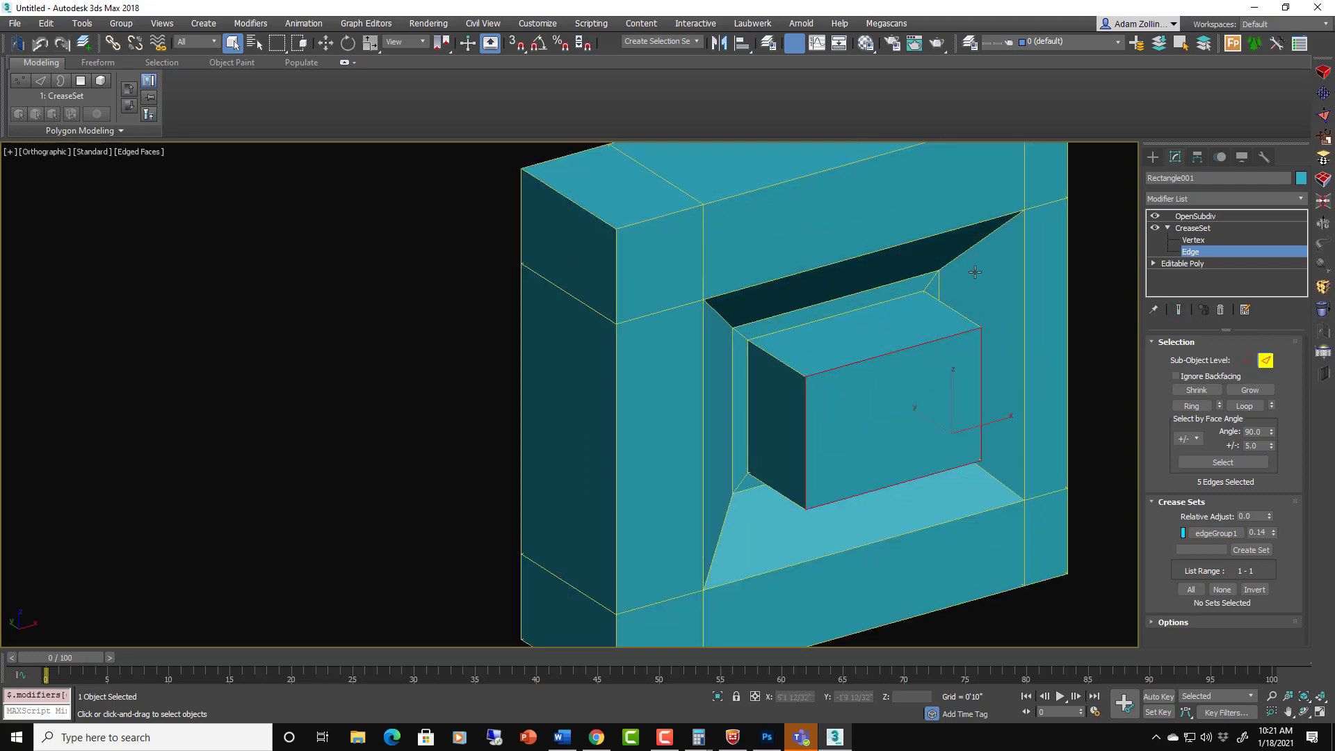
pyautogui.click(1023, 222)
pyautogui.keyDown('ctrl'); pyautogui.click(900, 245); pyautogui.keyUp('ctrl')
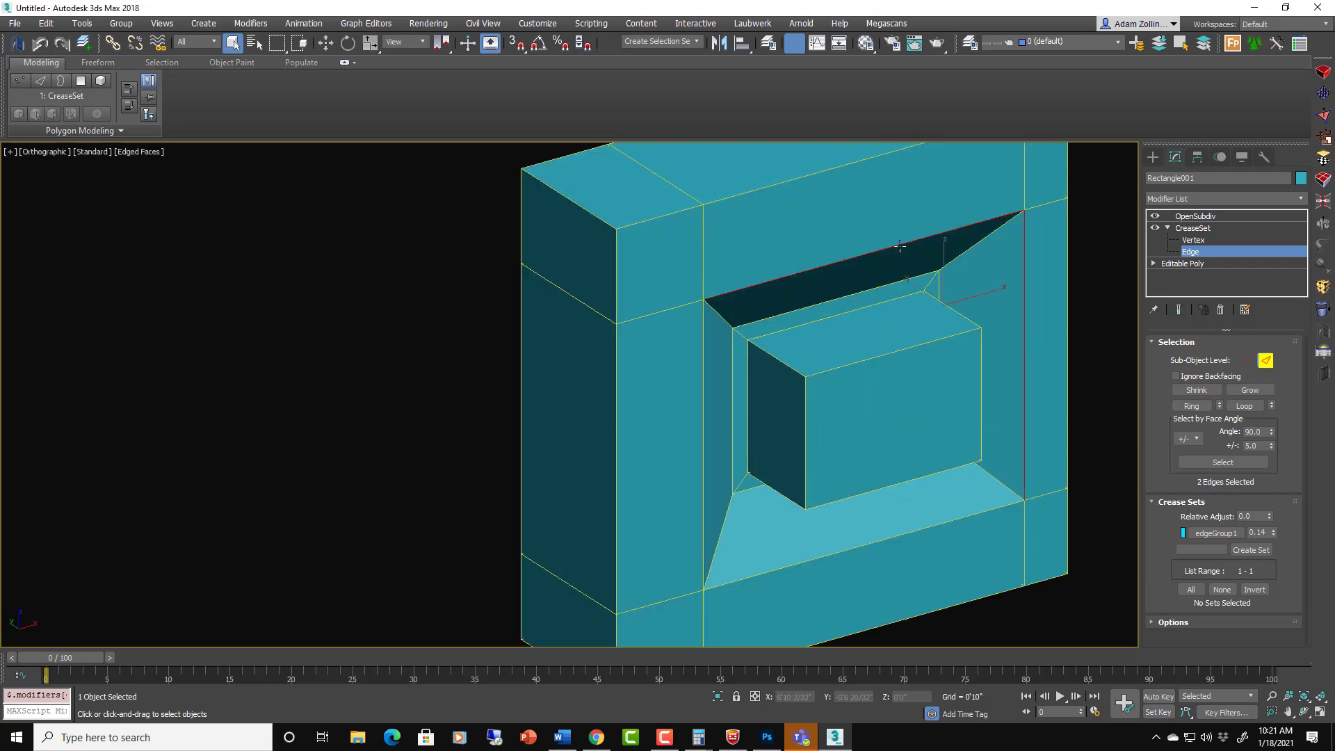
pyautogui.keyDown('ctrl'); pyautogui.click(702, 334); pyautogui.keyUp('ctrl')
pyautogui.keyDown('ctrl'); pyautogui.click(855, 549); pyautogui.keyUp('ctrl')
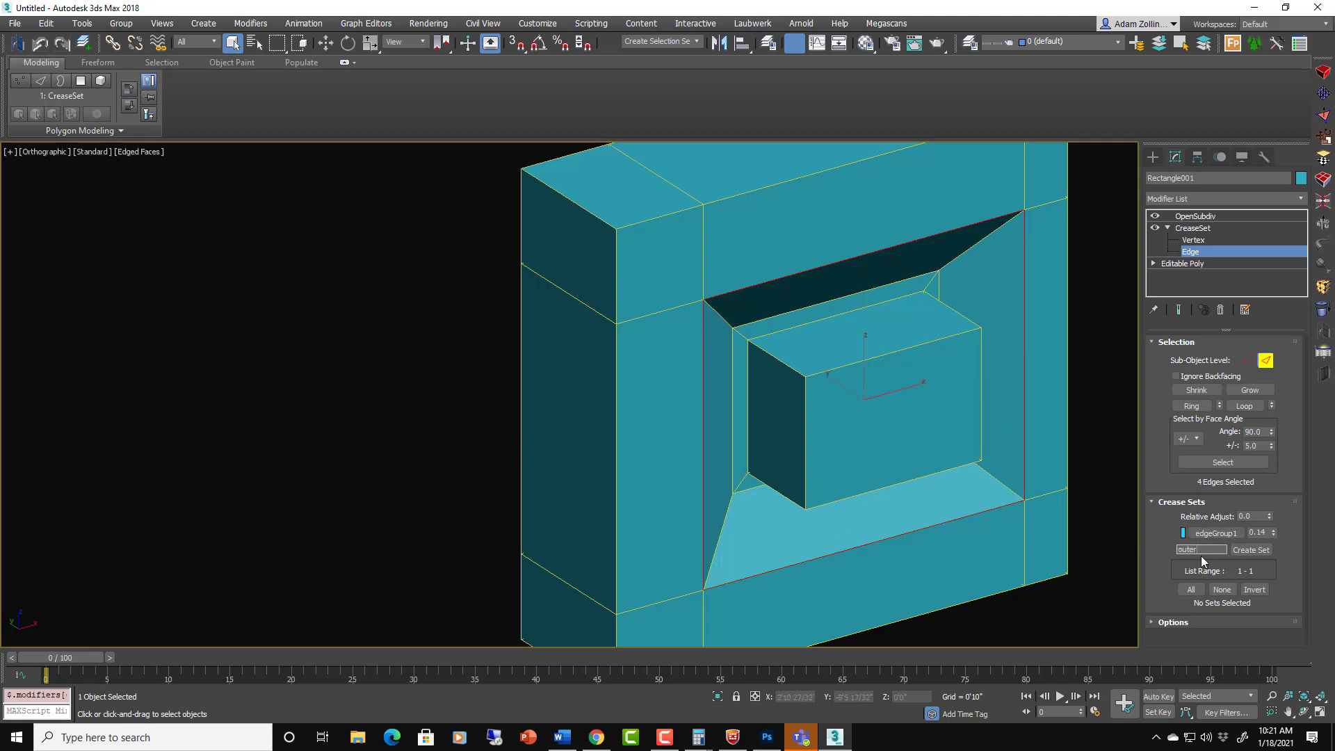
pyautogui.click(1250, 550)
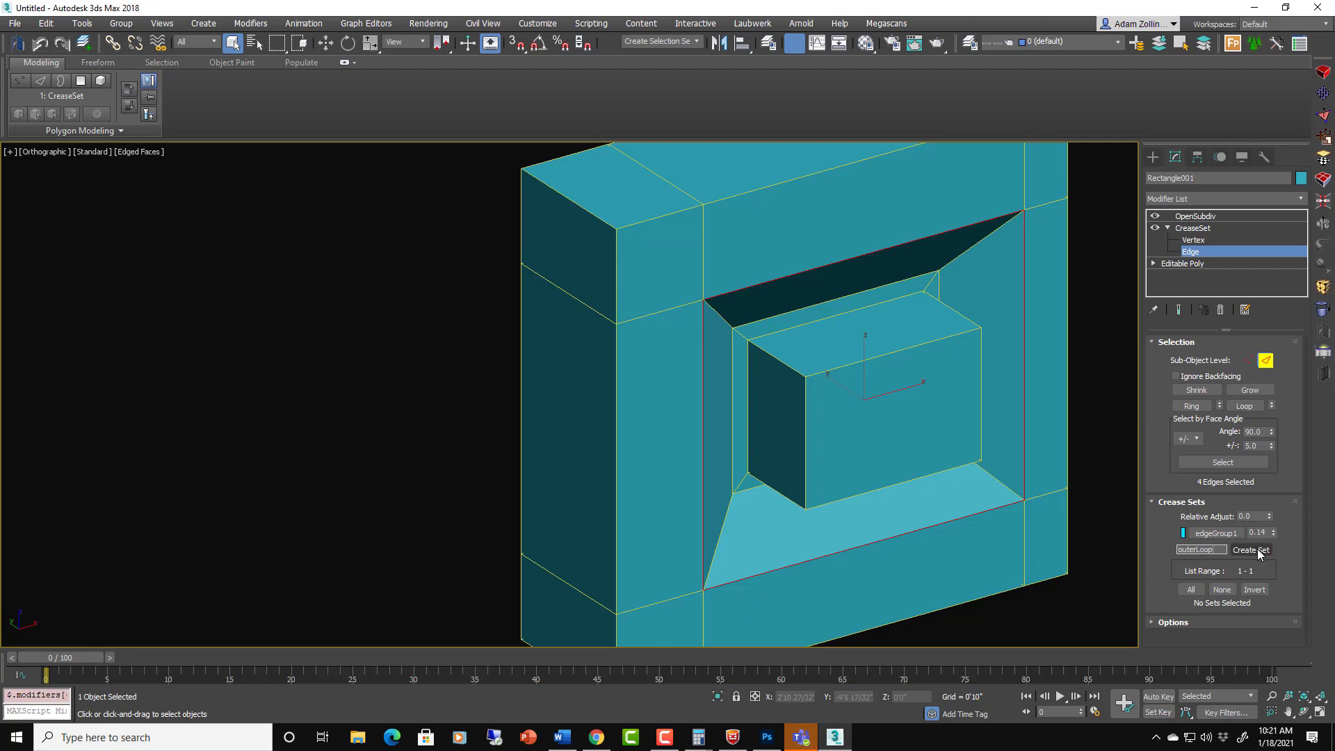
# Show the smoothed box without edge lines and lower the crease value of the outerLoop set to 0.0.
pyautogui.click(1208, 228)
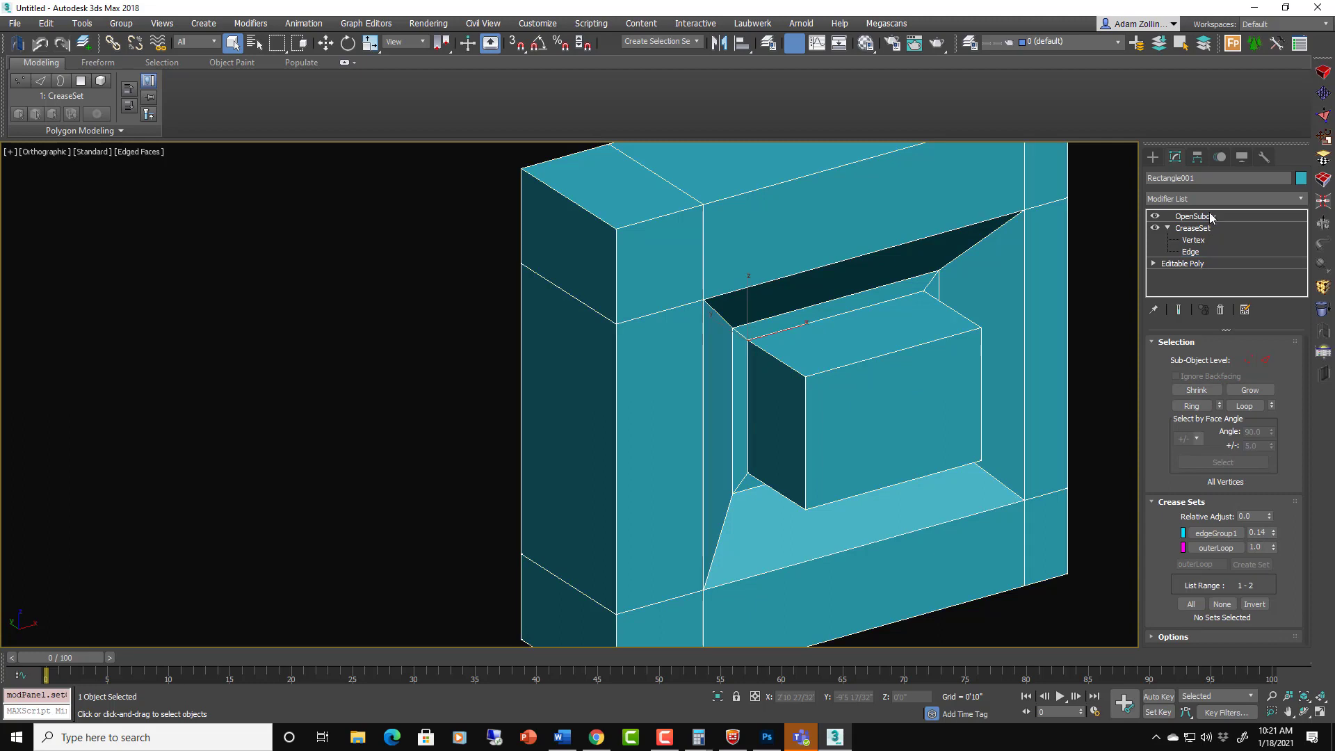
pyautogui.click(1208, 216)
pyautogui.press('F4')
pyautogui.scroll(-3, 1004, 318)
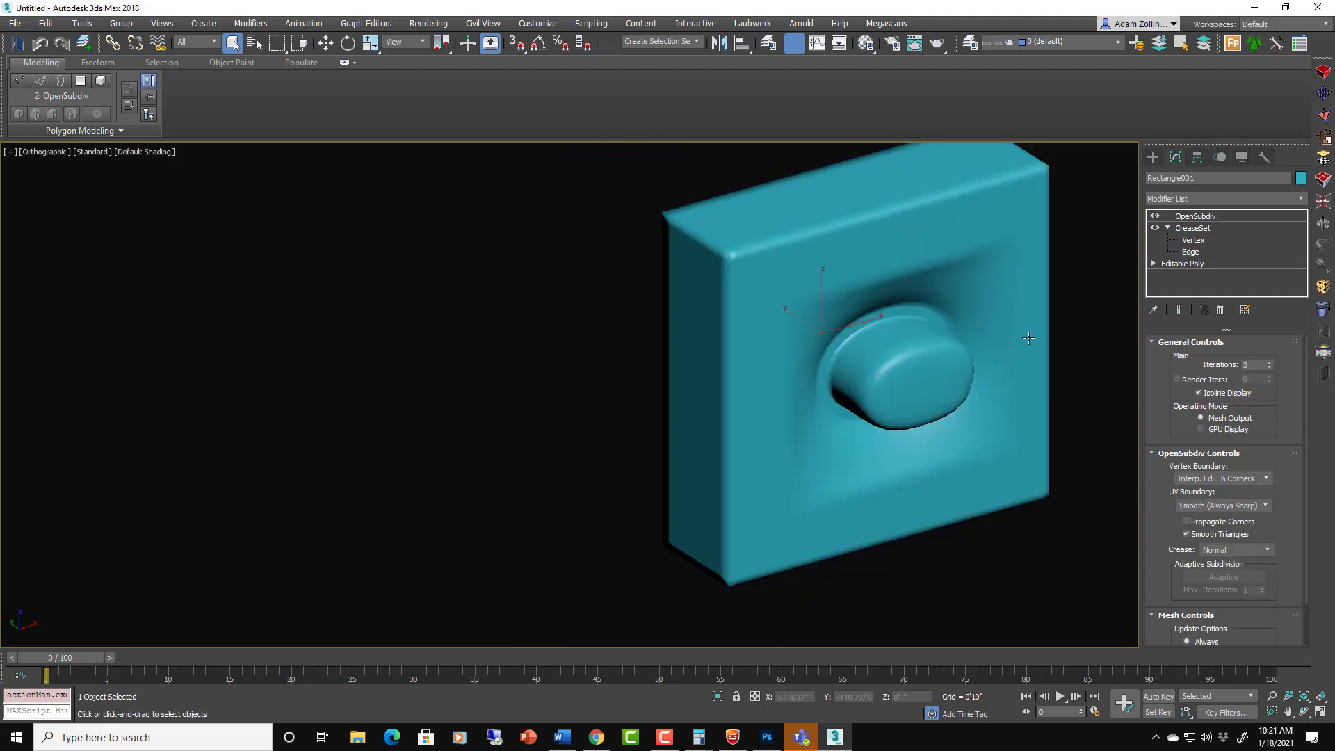
pyautogui.click(1192, 228)
pyautogui.click(1179, 309)
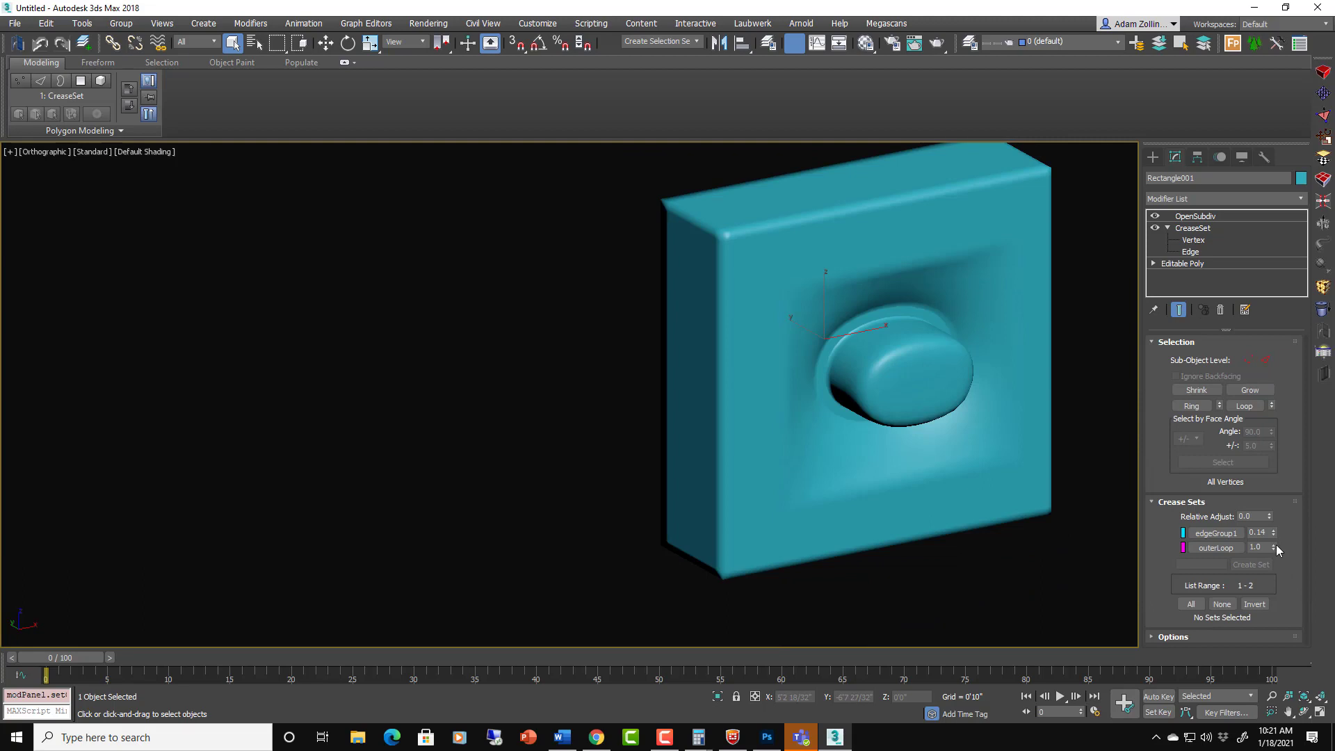
pyautogui.moveTo(1275, 544); pyautogui.dragTo(1291, 646)
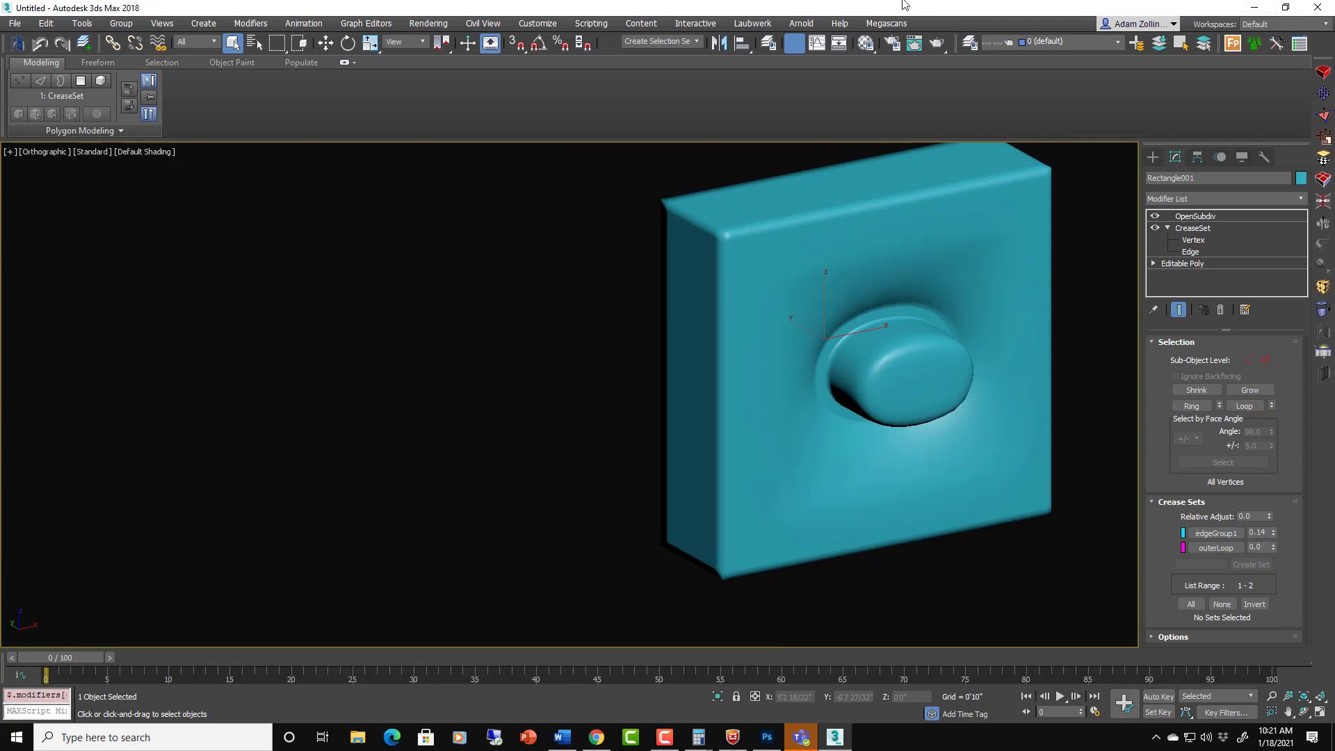
pyautogui.press('alt')
pyautogui.keyDown('alt'); pyautogui.moveTo(867, 328); pyautogui.dragTo(1044, 319, button='middle'); pyautogui.keyUp('alt')
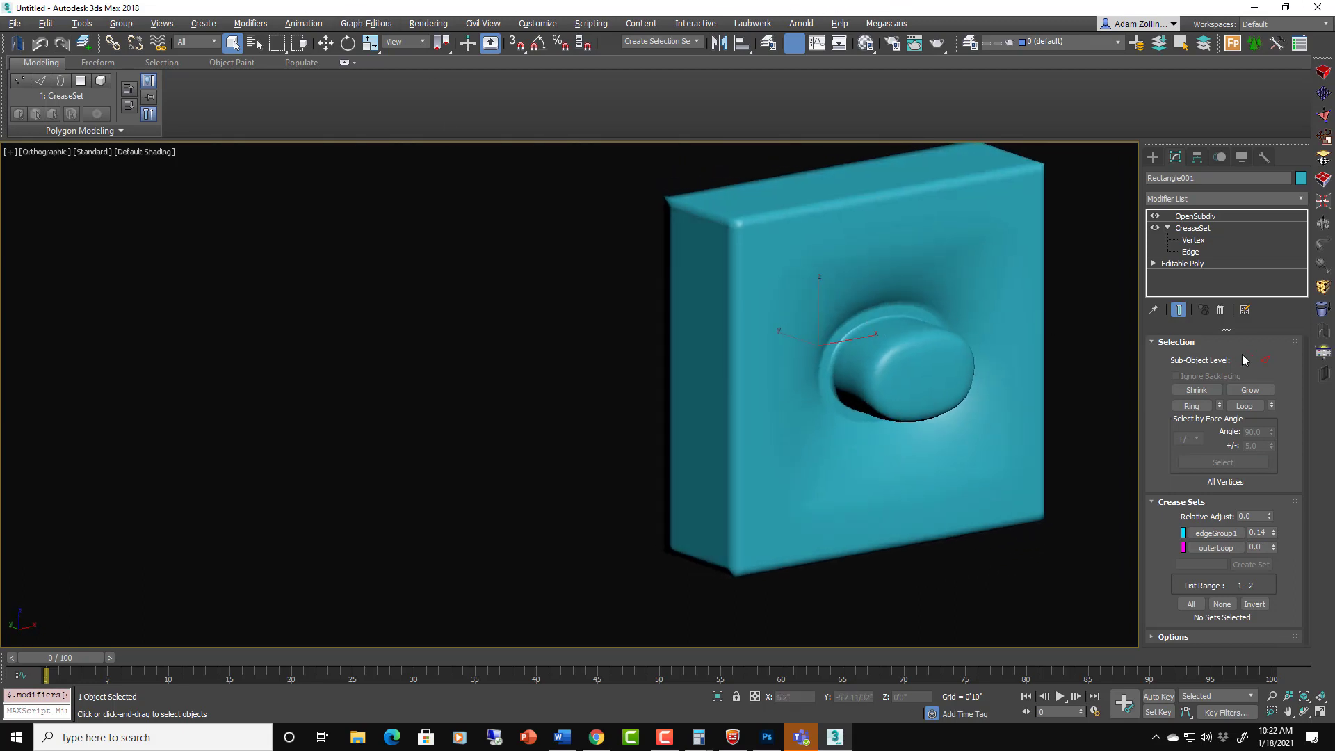
# Select the four diagonal corner edges of the recess and create a crease set from them with the default name.
pyautogui.click(1265, 360)
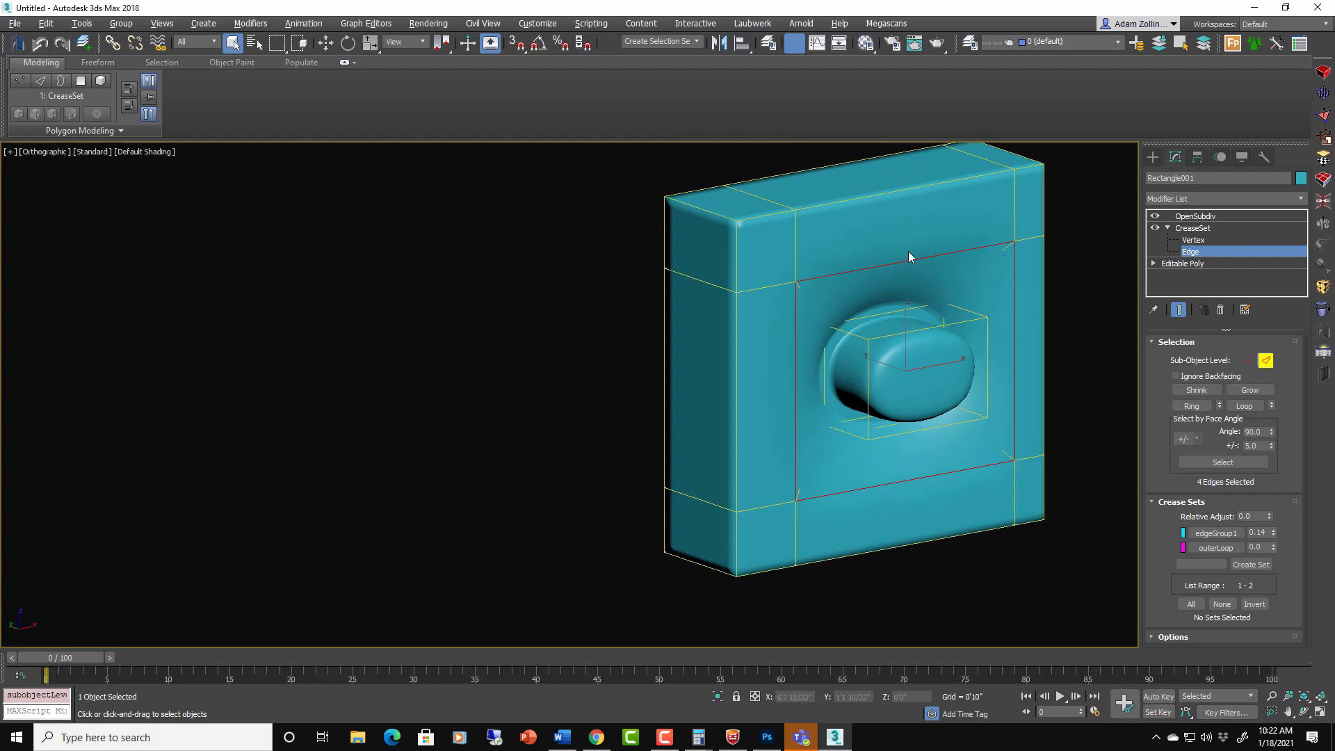
pyautogui.click(996, 255)
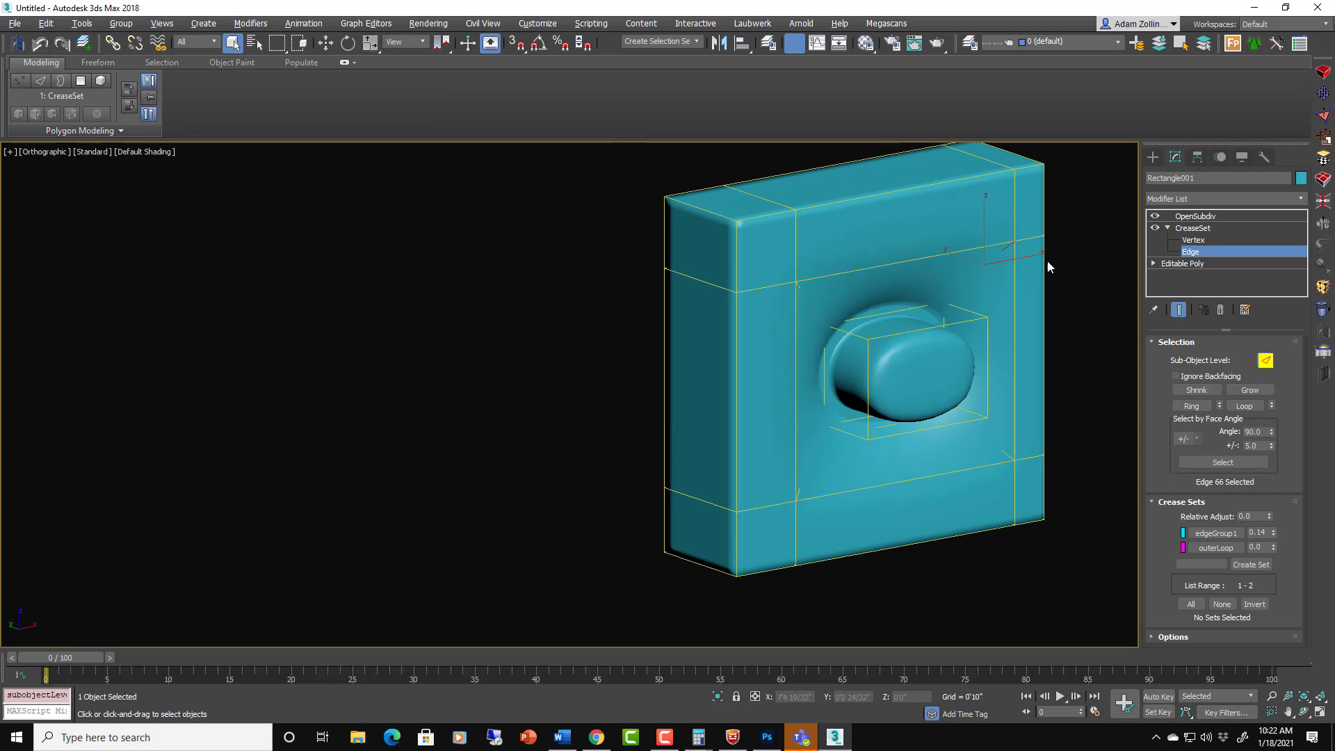
pyautogui.click(1177, 308)
pyautogui.keyDown('ctrl'); pyautogui.click(806, 301); pyautogui.keyUp('ctrl')
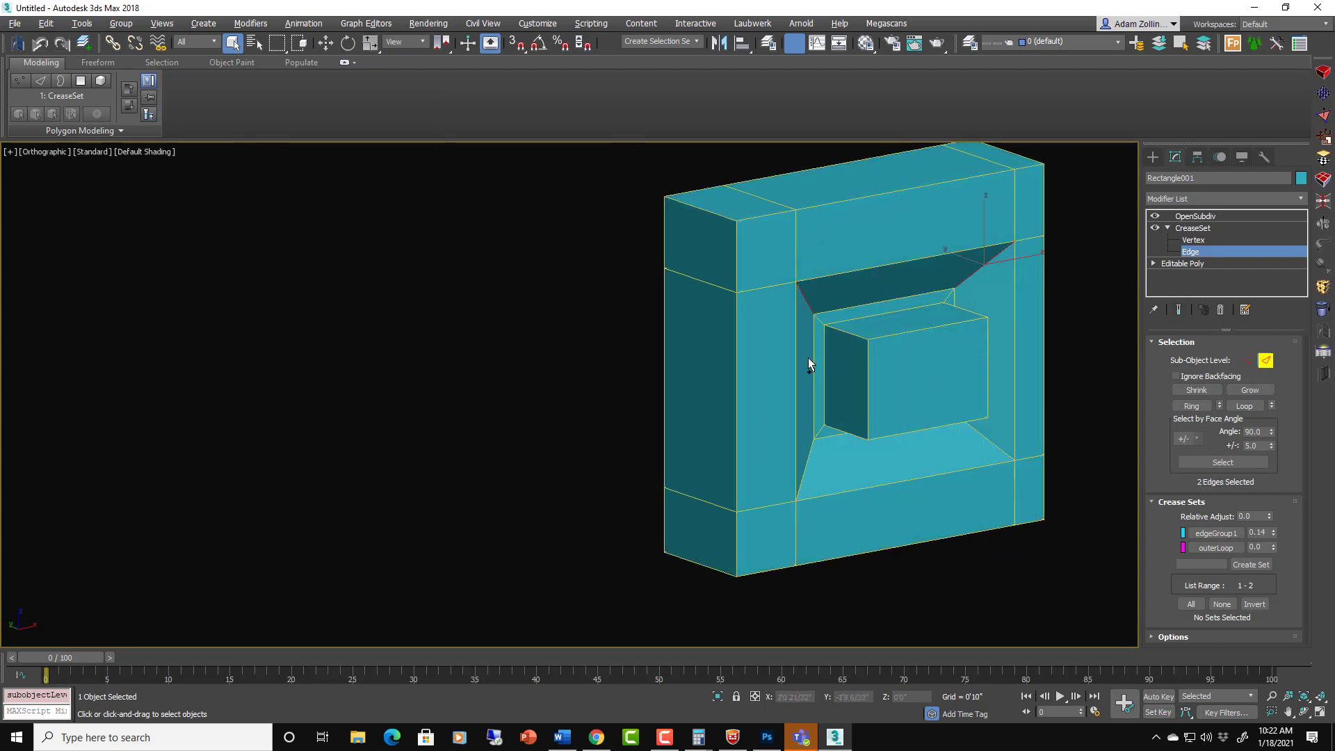
pyautogui.keyDown('ctrl'); pyautogui.click(808, 452); pyautogui.keyUp('ctrl')
pyautogui.keyDown('ctrl'); pyautogui.click(991, 438); pyautogui.keyUp('ctrl')
pyautogui.click(1250, 564)
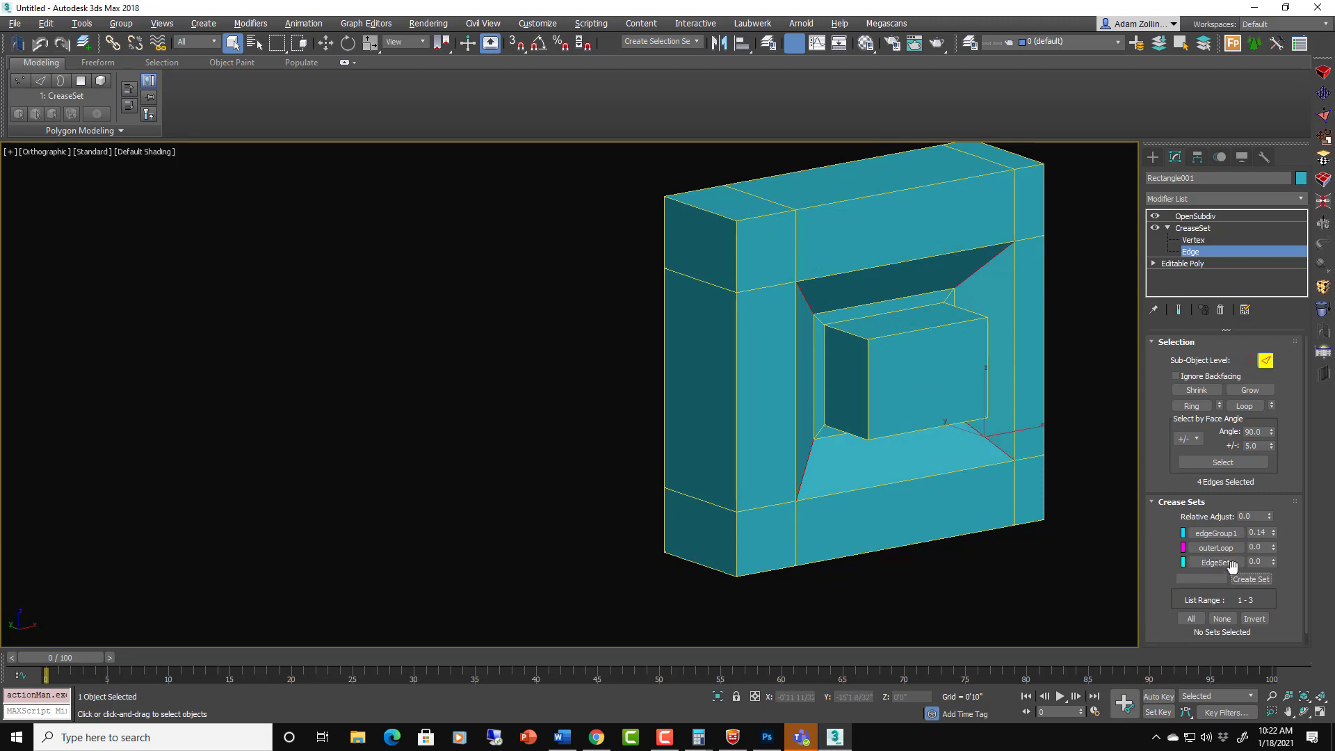
# Set the crease value of the diagonal corner edges' set to 1.0 with the OpenSubdiv result displayed.
pyautogui.click(1206, 253)
pyautogui.click(1206, 219)
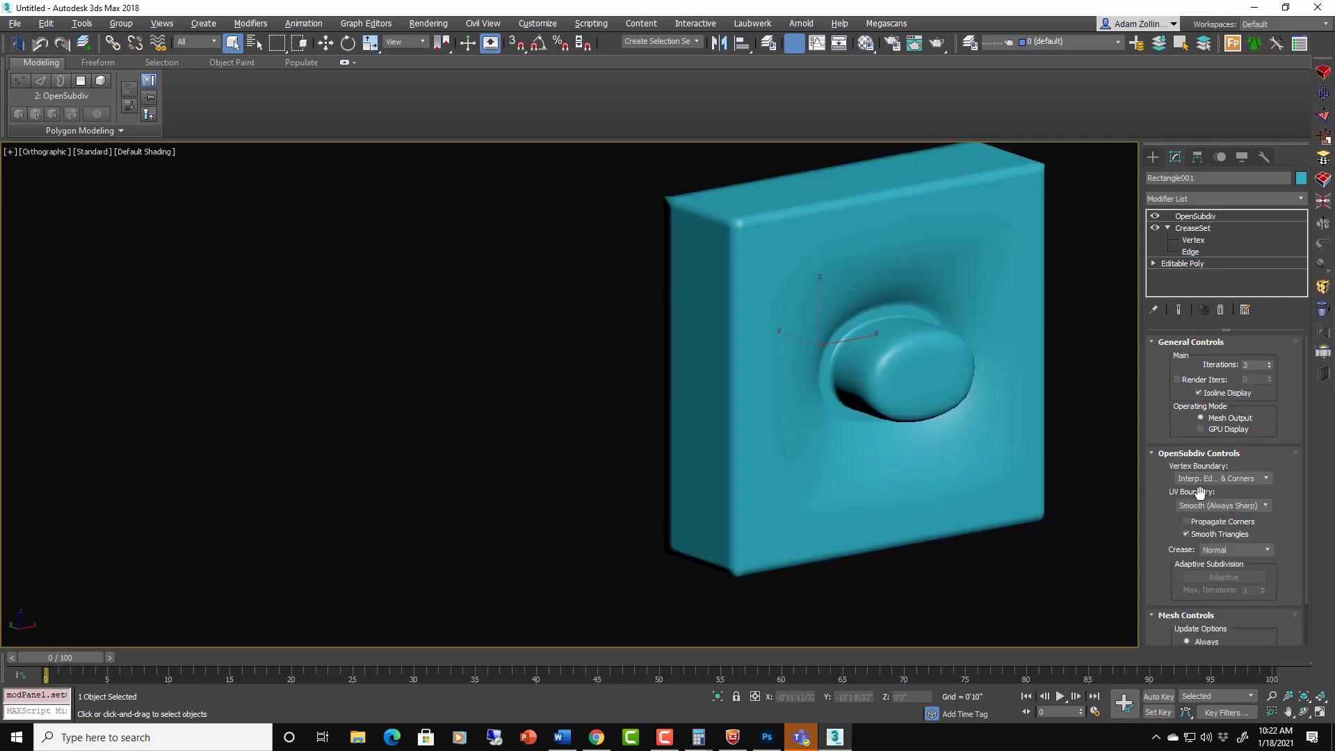
pyautogui.click(1196, 229)
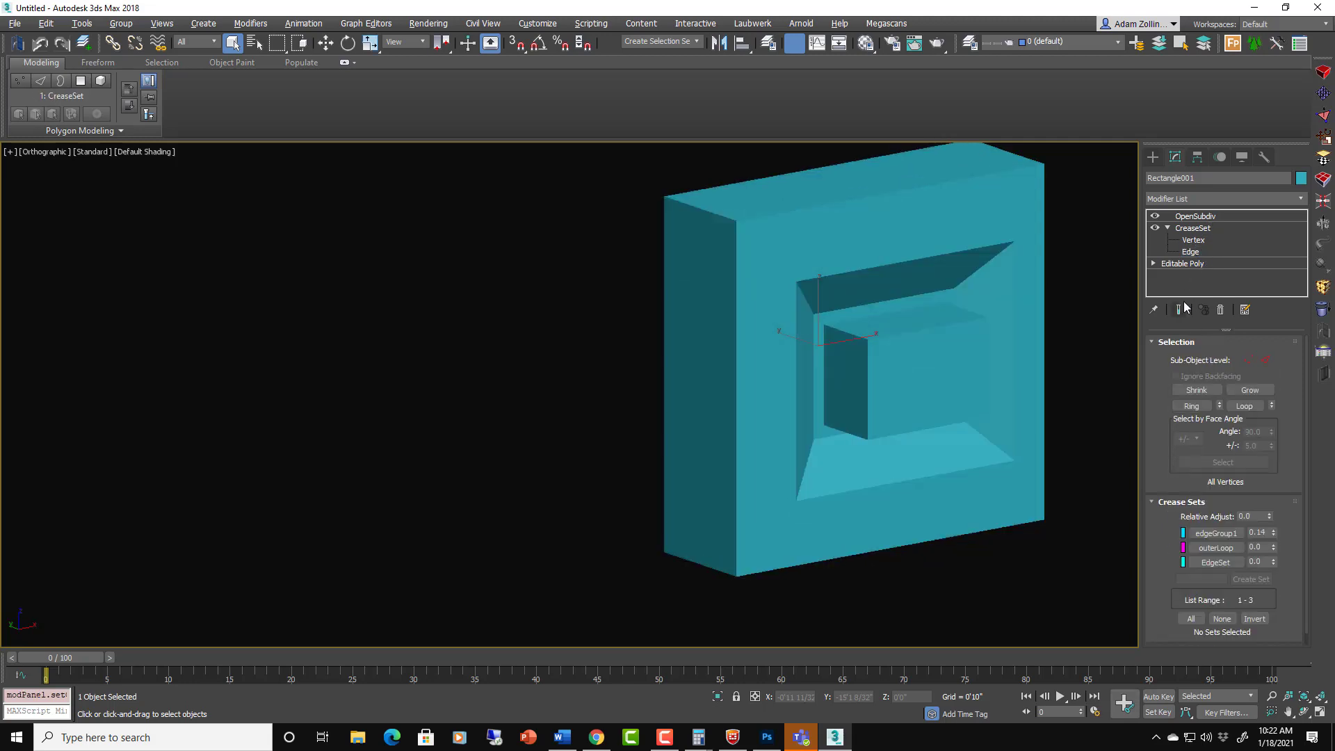
pyautogui.click(1178, 309)
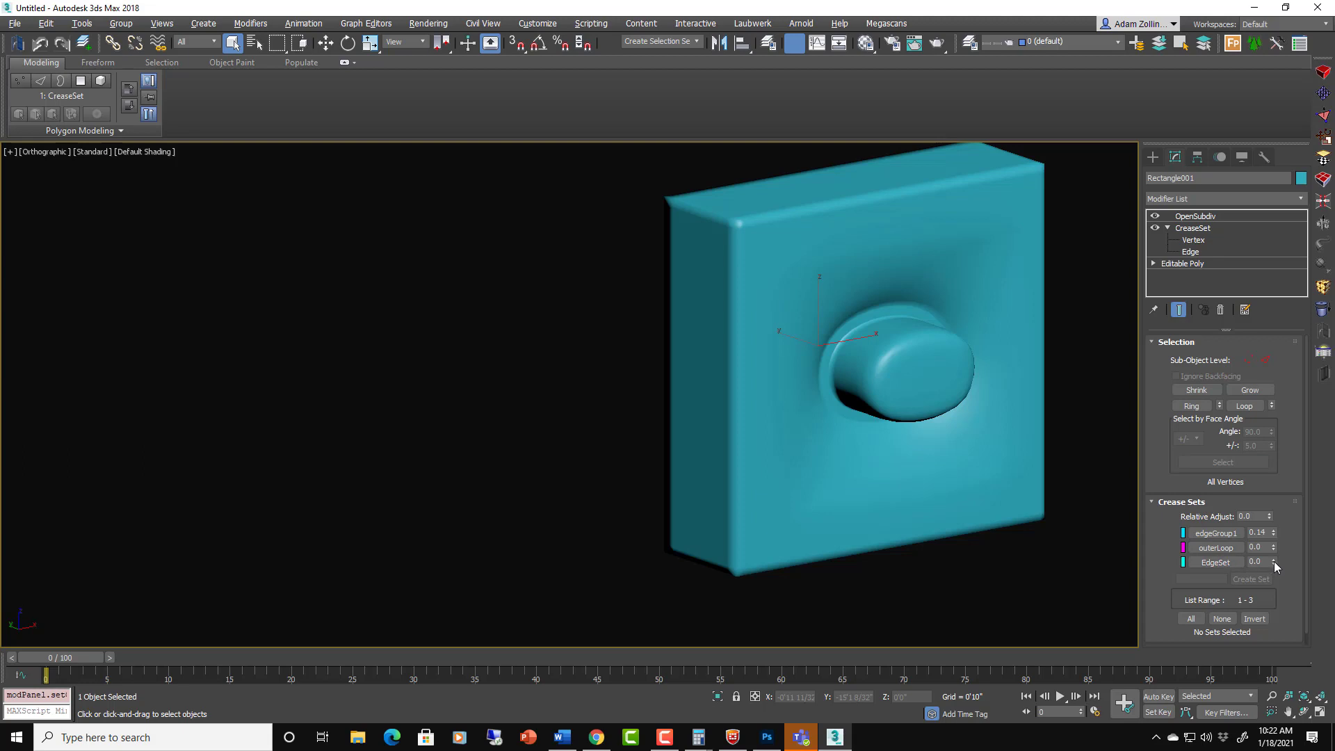
pyautogui.moveTo(1274, 560); pyautogui.dragTo(1279, 436)
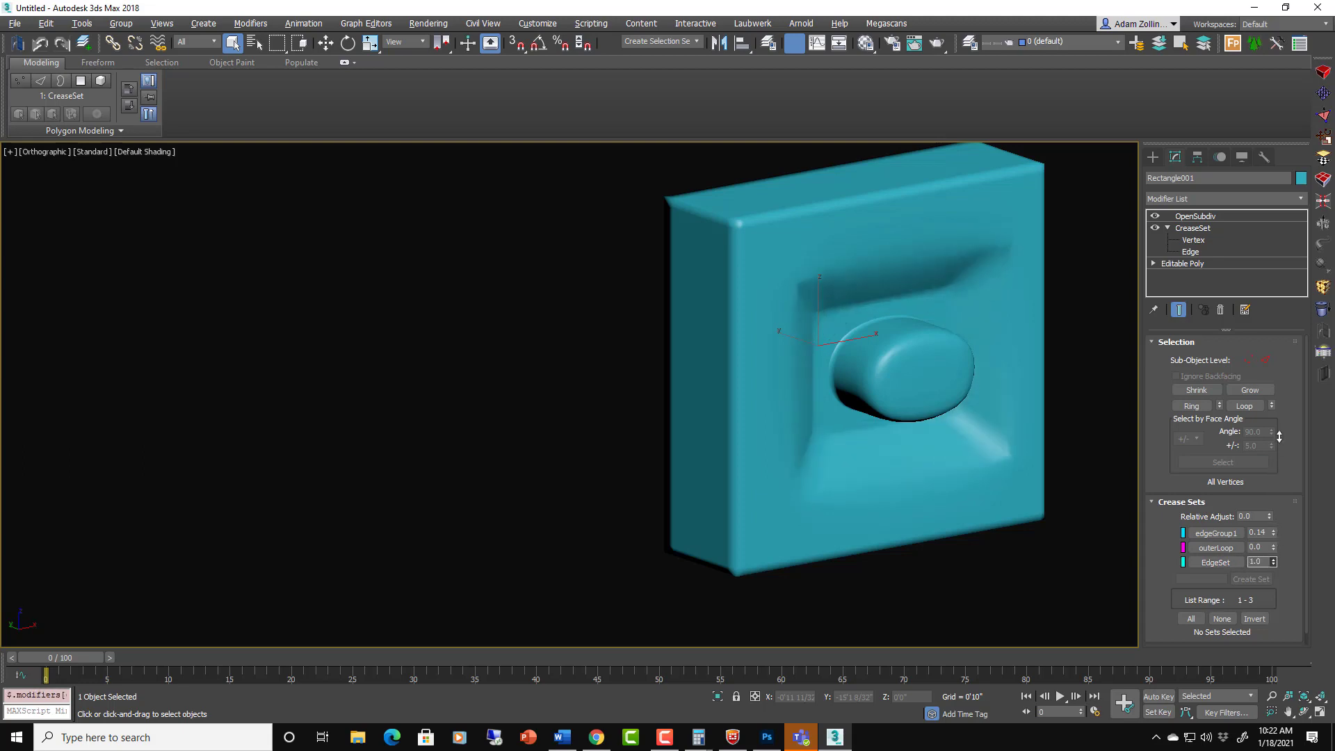
pyautogui.keyDown('alt'); pyautogui.moveTo(1006, 351); pyautogui.dragTo(970, 352, button='middle'); pyautogui.keyUp('alt')
# Raise the OpenSubdiv iterations to 5 and view the box from another angle.
pyautogui.click(1218, 216)
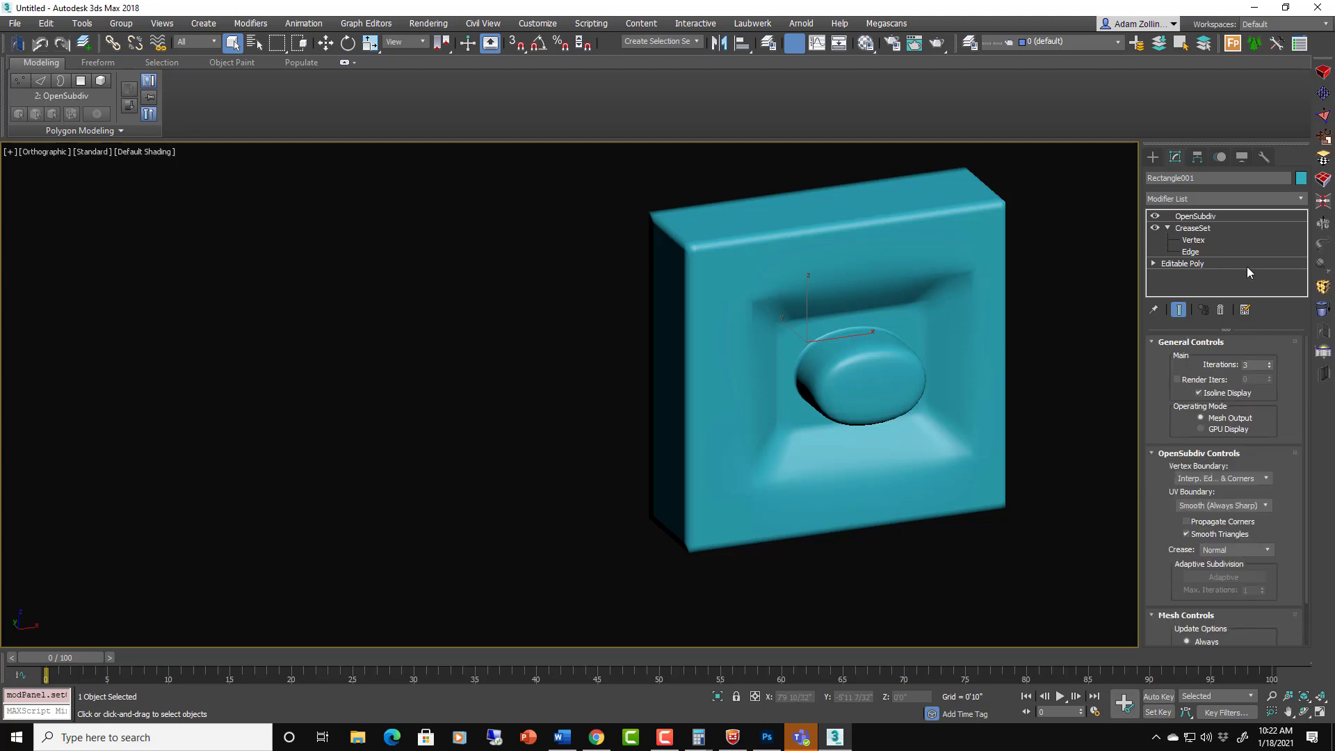
pyautogui.click(1270, 364)
pyautogui.click(1270, 364)
pyautogui.keyDown('alt'); pyautogui.moveTo(927, 356); pyautogui.dragTo(971, 284, button='middle'); pyautogui.keyUp('alt')
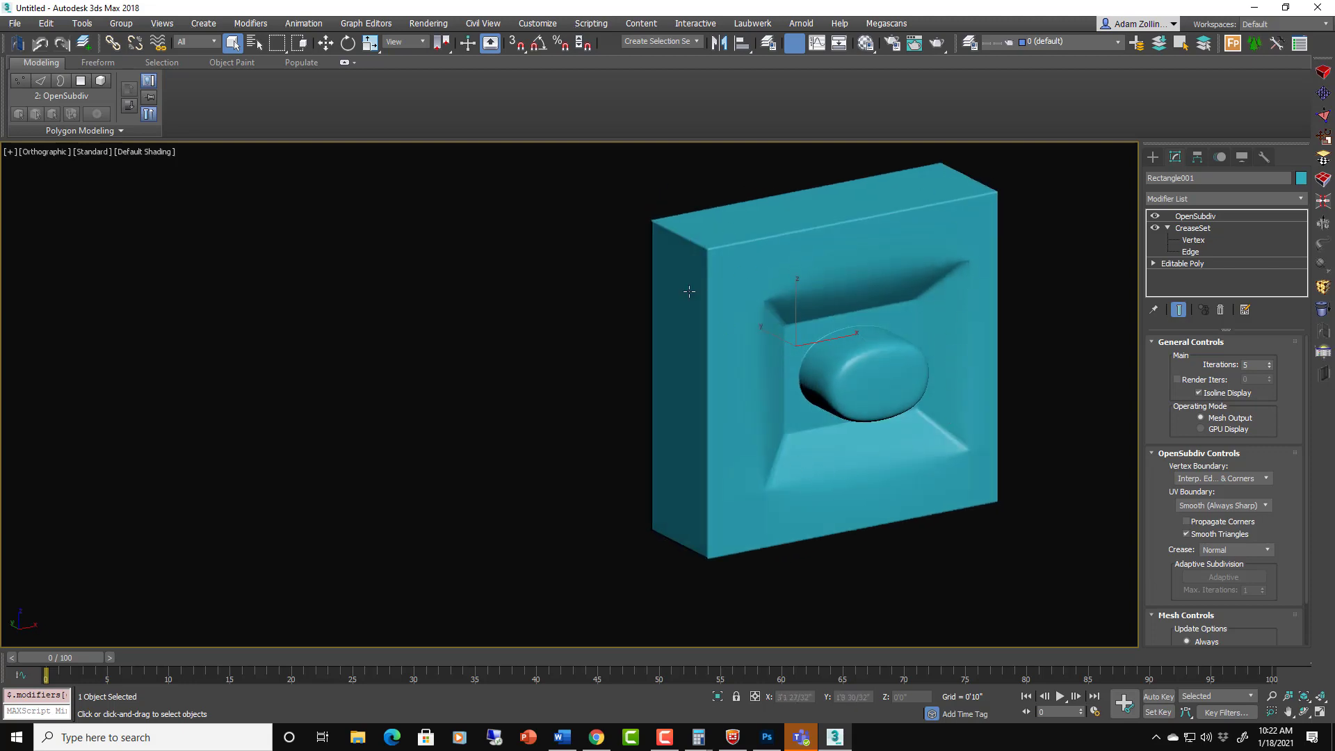
# Display edges on the smoothed box and examine the curvature of the recess and protrusion from several angles.
pyautogui.press('F4')
pyautogui.scroll(2, 837, 473)
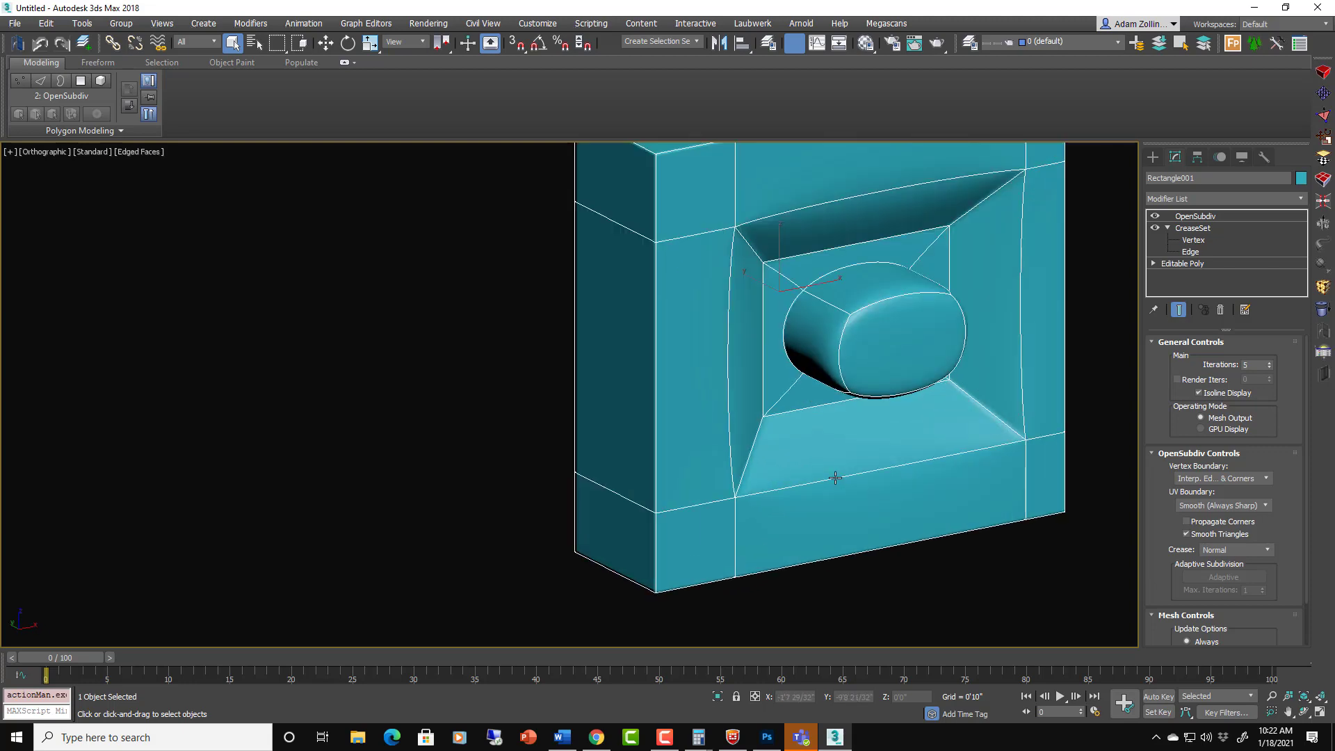
pyautogui.scroll(2, 917, 441)
pyautogui.keyDown('alt'); pyautogui.moveTo(898, 429); pyautogui.dragTo(908, 394, button='middle'); pyautogui.keyUp('alt')
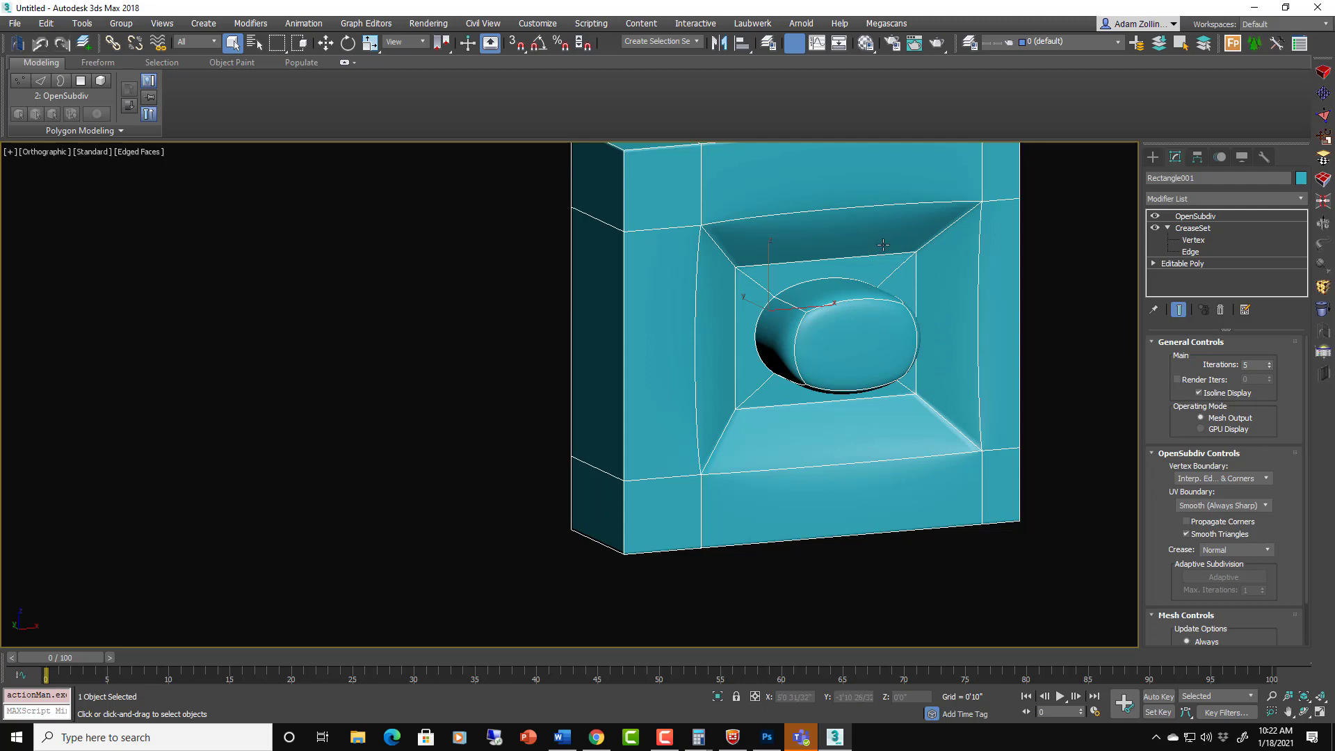
pyautogui.moveTo(882, 329); pyautogui.dragTo(905, 388, button='middle')
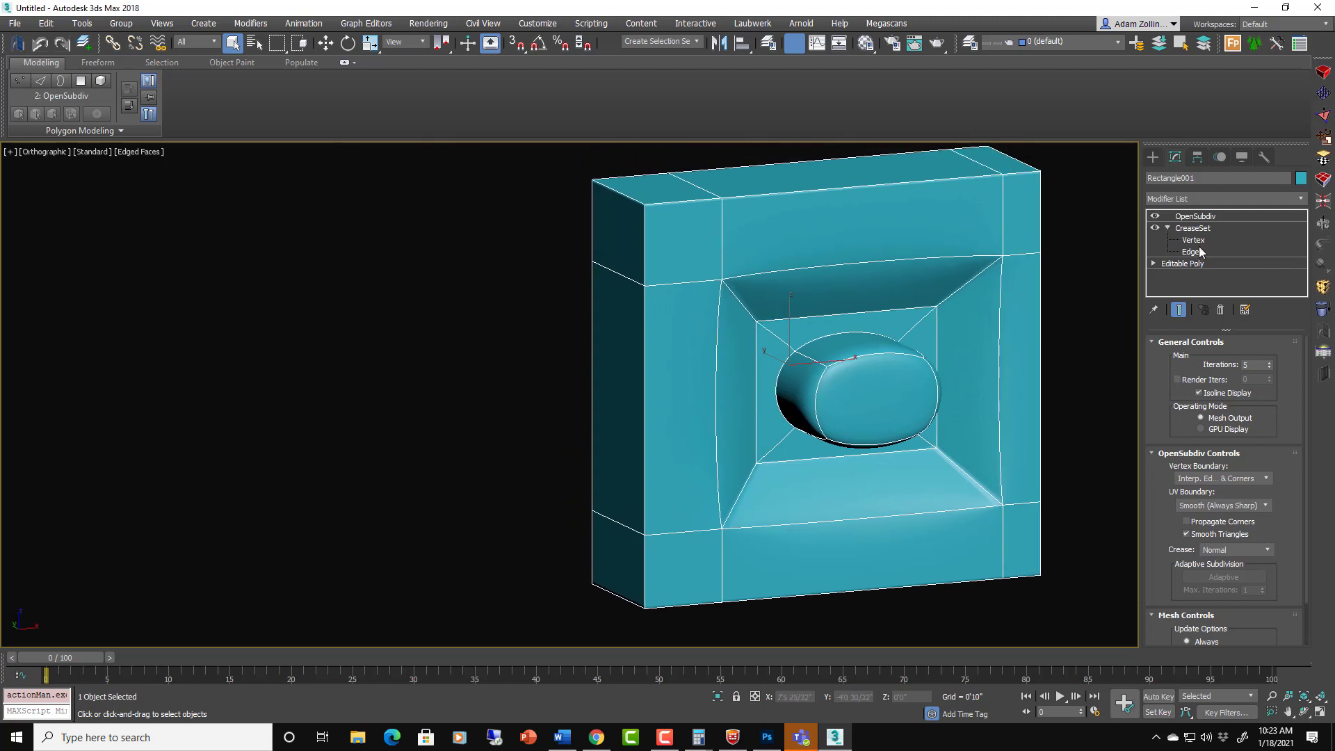
pyautogui.keyDown('alt'); pyautogui.moveTo(939, 347); pyautogui.dragTo(940, 316, button='middle'); pyautogui.keyUp('alt')
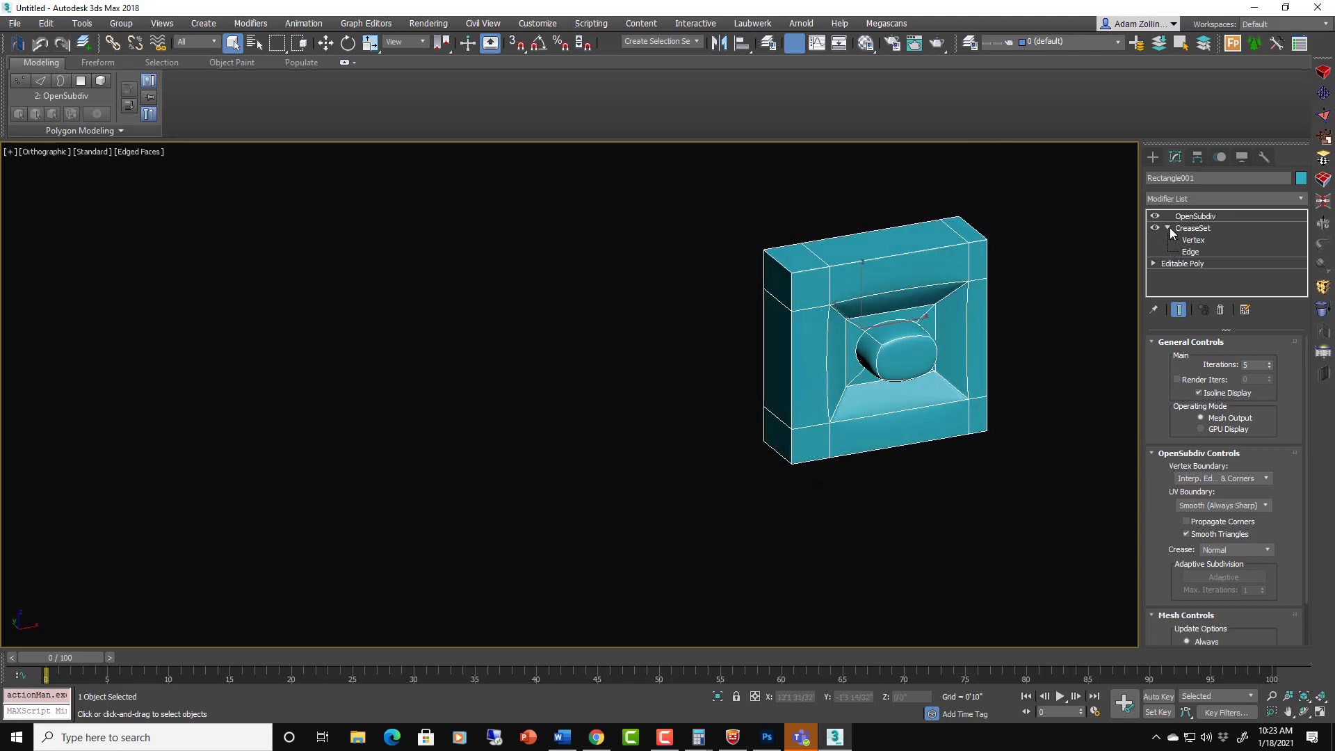
pyautogui.click(1168, 228)
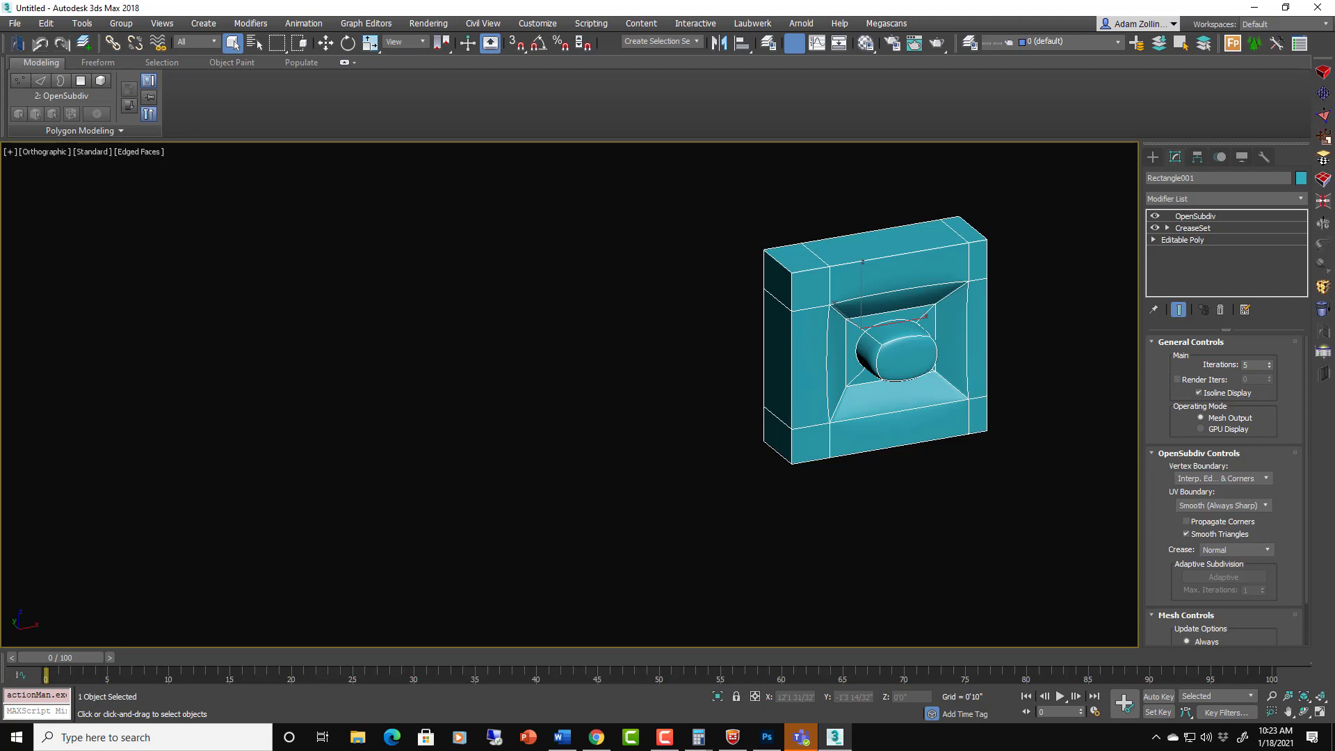
pyautogui.scroll(2, 838, 363)
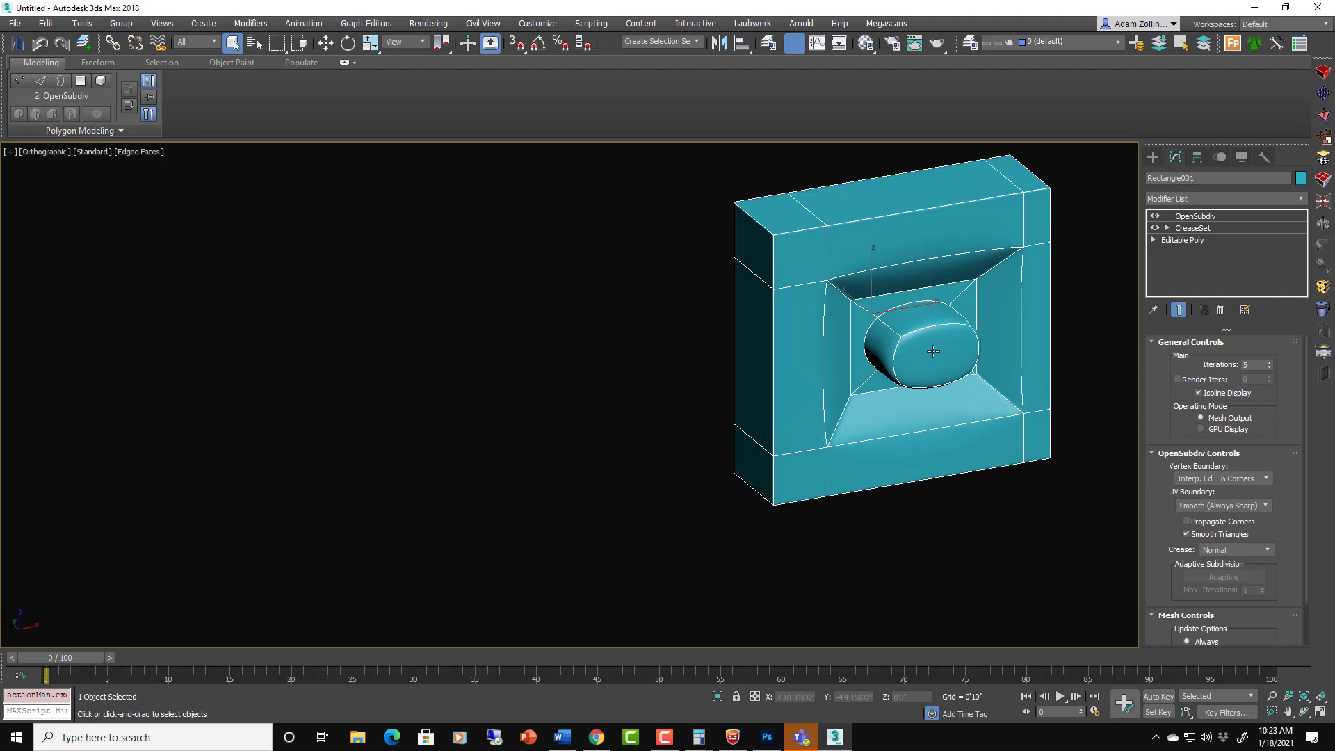
pyautogui.moveTo(1053, 345)
pyautogui.keyDown('alt'); pyautogui.mouseDown(button='middle')
pyautogui.moveTo(1016, 332)
pyautogui.moveTo(1043, 315)
pyautogui.moveTo(1045, 339)
pyautogui.mouseUp(button='middle'); pyautogui.keyUp('alt')
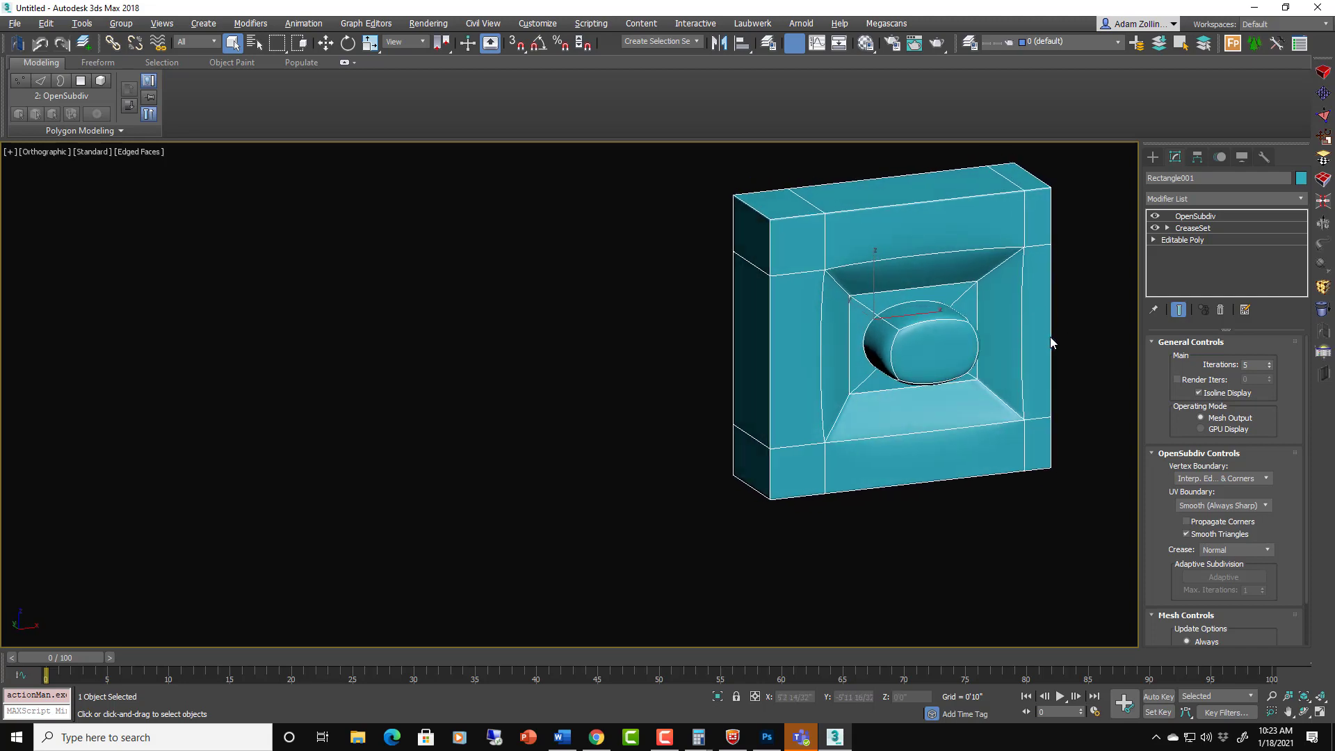
# Add Swift Loop edge loops to the Editable Poly around the sloped recess walls and near the box's side and bottom edges.
pyautogui.click(1157, 239)
pyautogui.click(1177, 263)
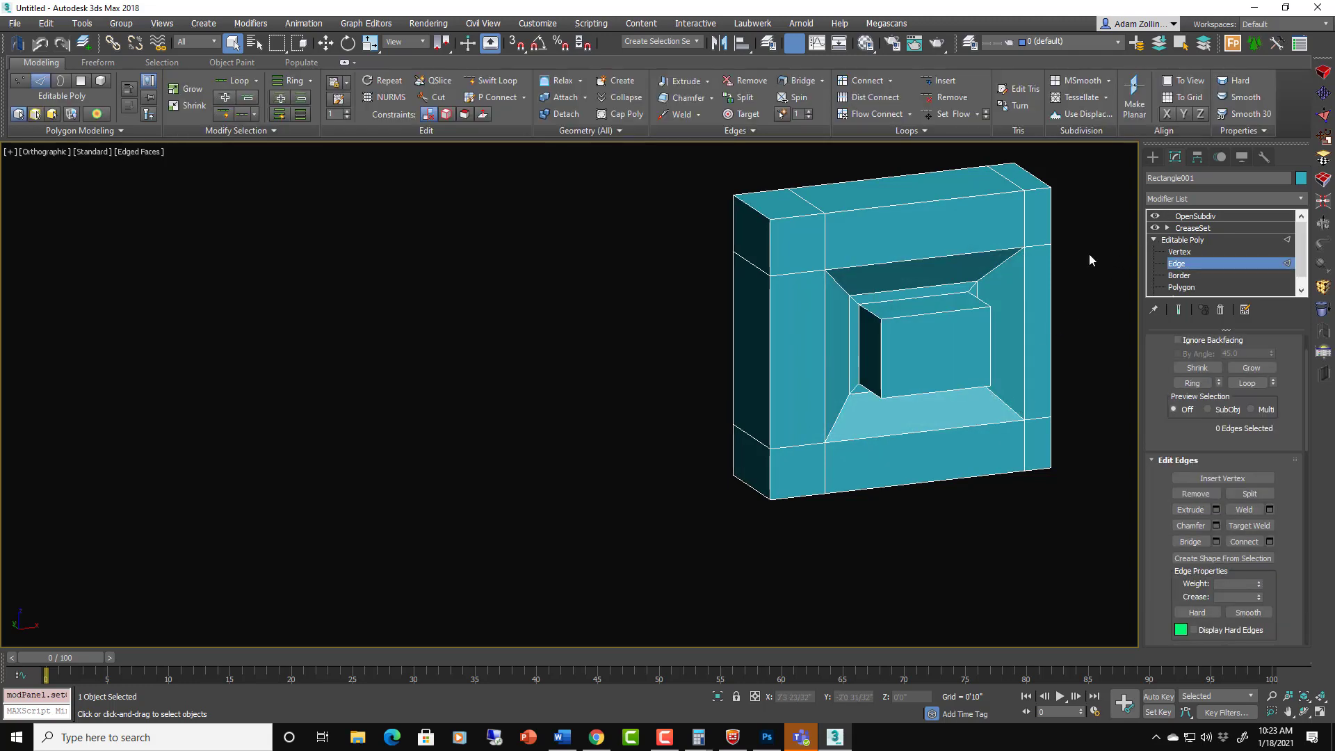
pyautogui.click(1179, 217)
pyautogui.keyDown('alt'); pyautogui.moveTo(1026, 343); pyautogui.dragTo(1025, 313, button='middle'); pyautogui.keyUp('alt')
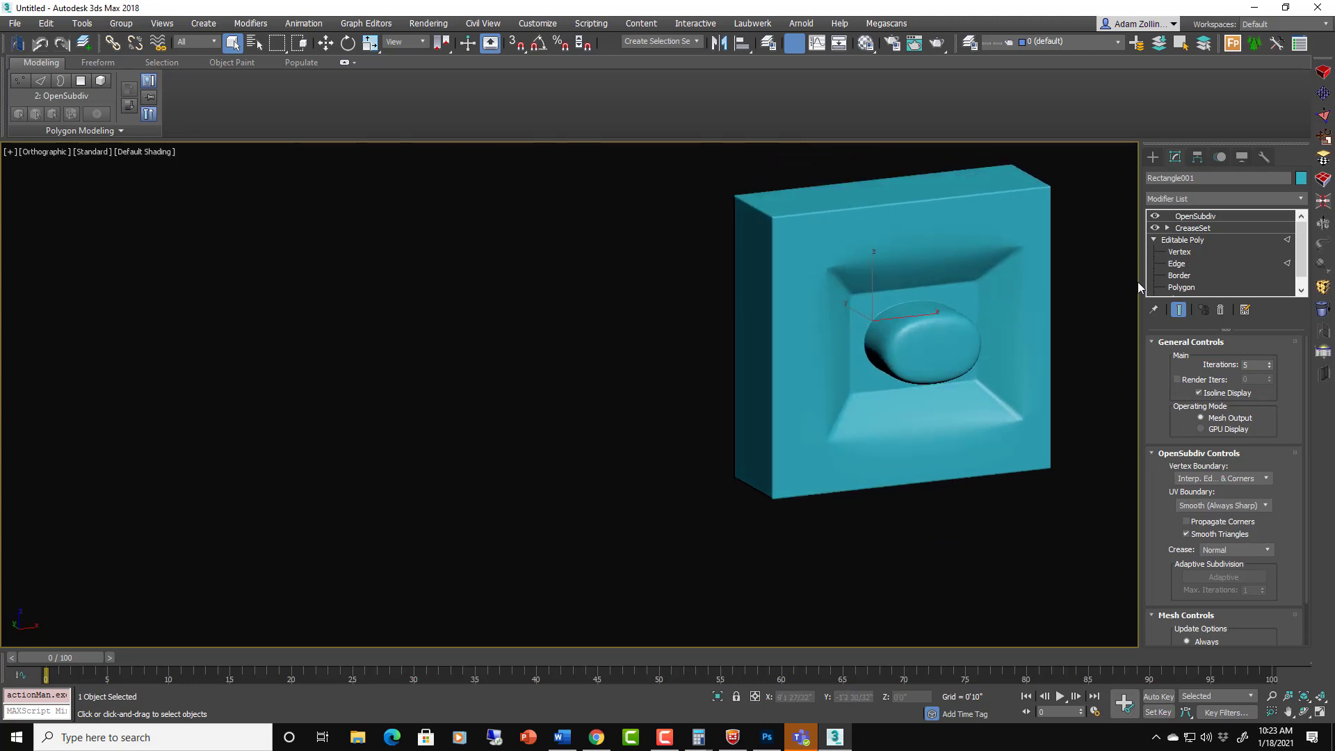
pyautogui.press('2')
pyautogui.press('F4')
pyautogui.hotkey('shift', 'alt', 'w')
pyautogui.click(1006, 375)
pyautogui.click(796, 480)
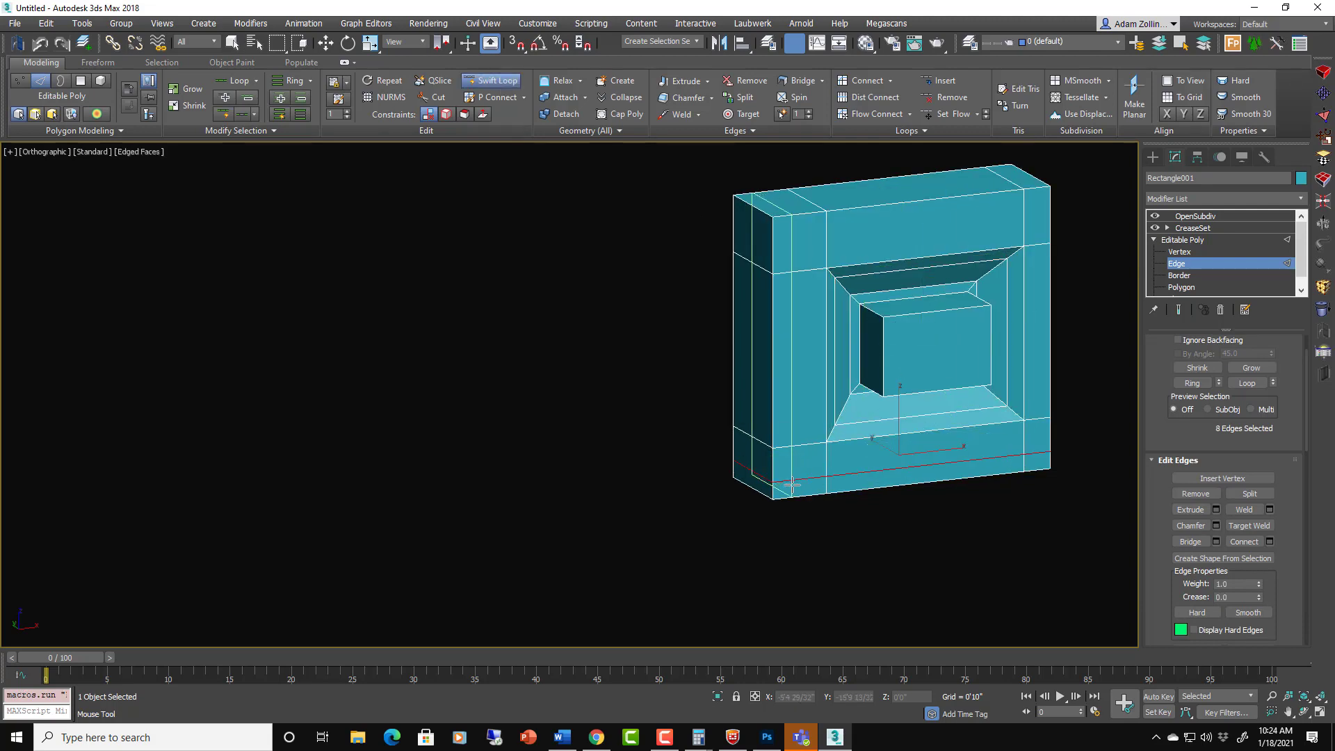
# Return to the OpenSubdiv result, hide the edge lines and inspect the sharpened box edges up close.
pyautogui.click(1190, 217)
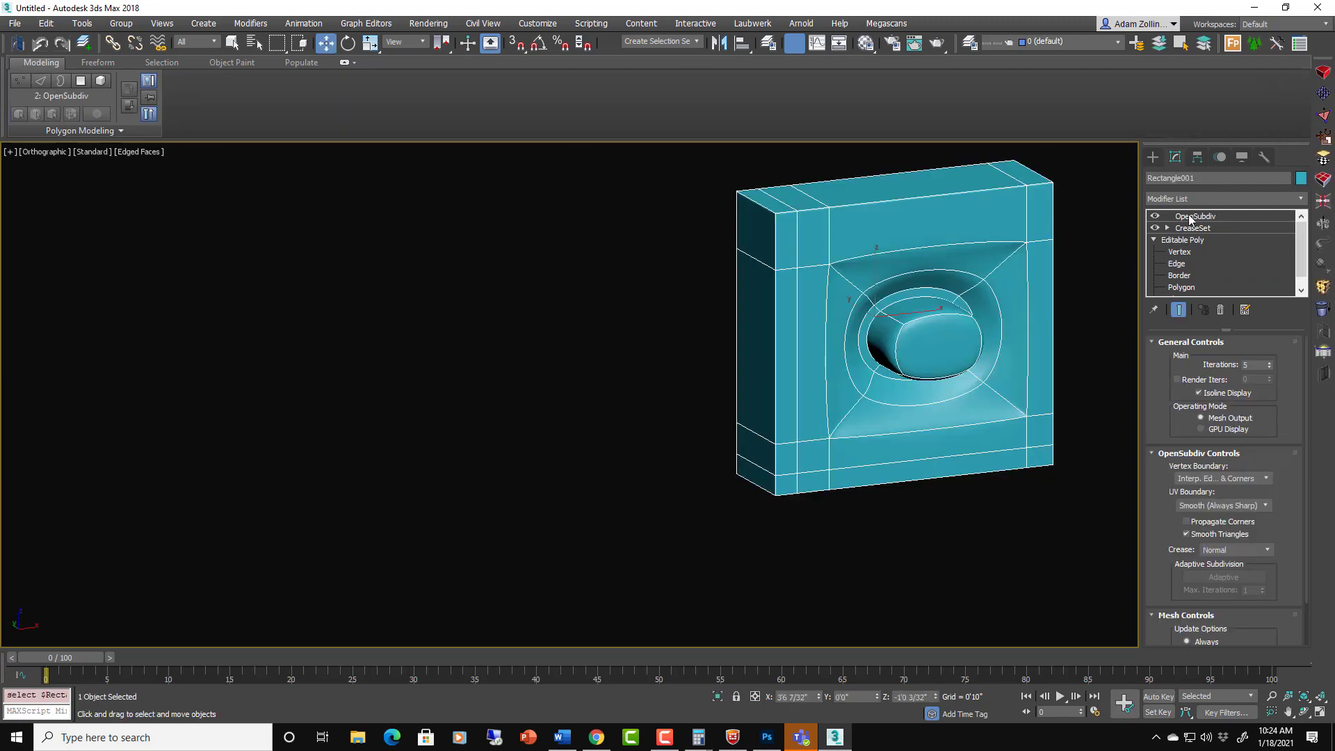
pyautogui.click(1078, 296)
pyautogui.press('F4')
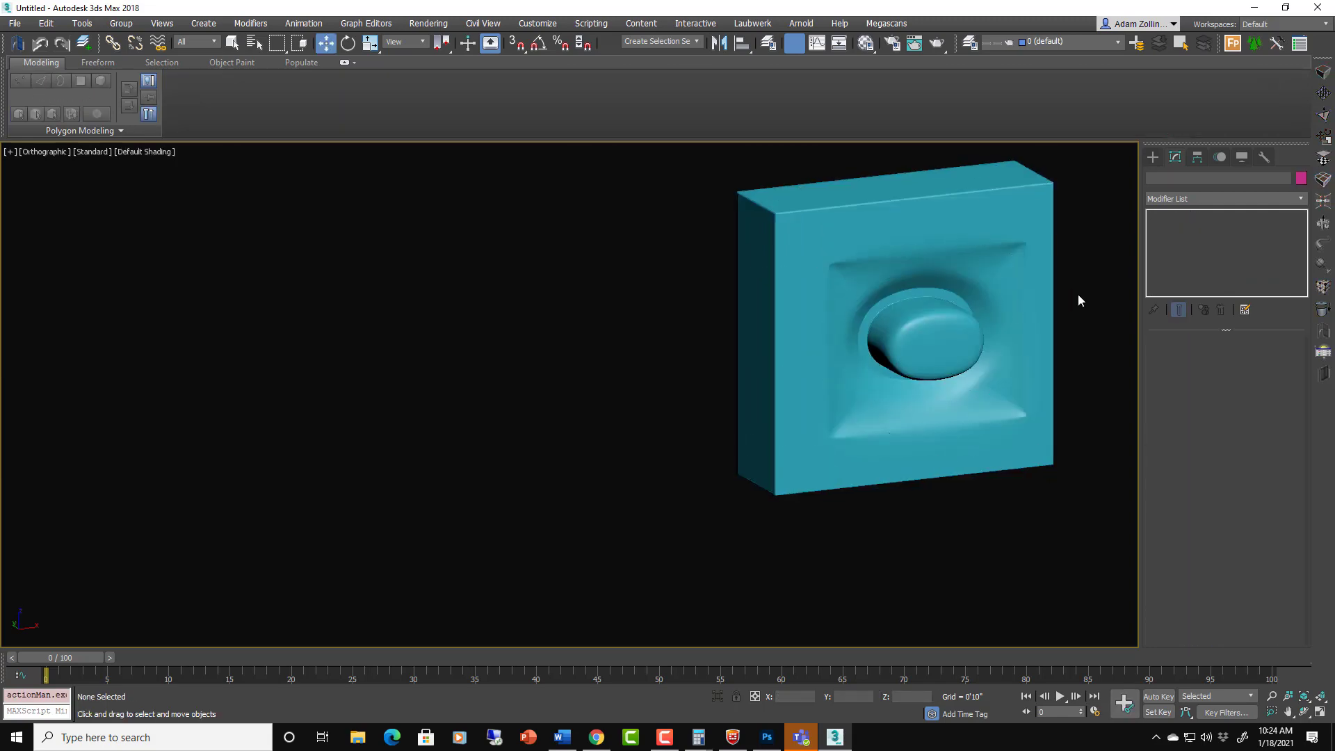
pyautogui.click(1028, 420)
pyautogui.keyDown('alt'); pyautogui.moveTo(1049, 458); pyautogui.dragTo(989, 432, button='middle'); pyautogui.keyUp('alt')
pyautogui.scroll(2, 992, 429)
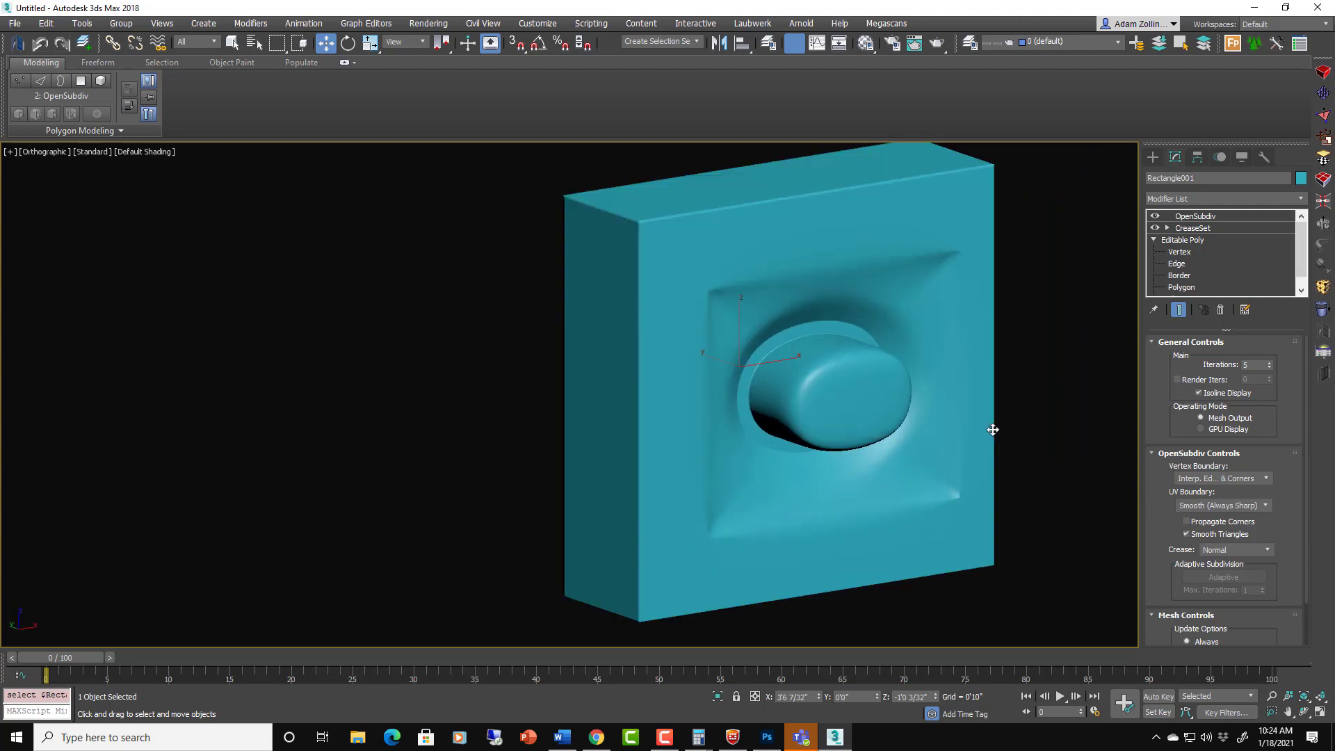